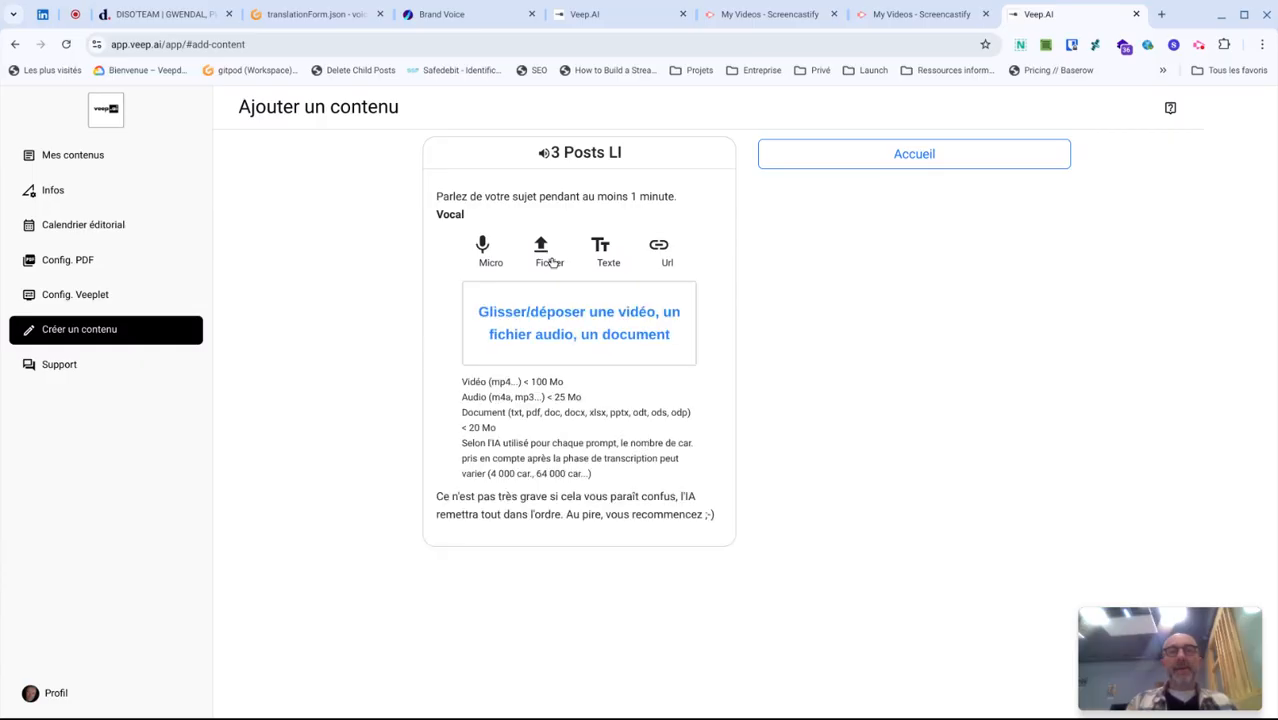
- Upload the video "Untitled Video October 2, 2024 8_56 AM.mp4" from Téléchargements as the source for 3 Posts LI and submit it
click(563, 309)
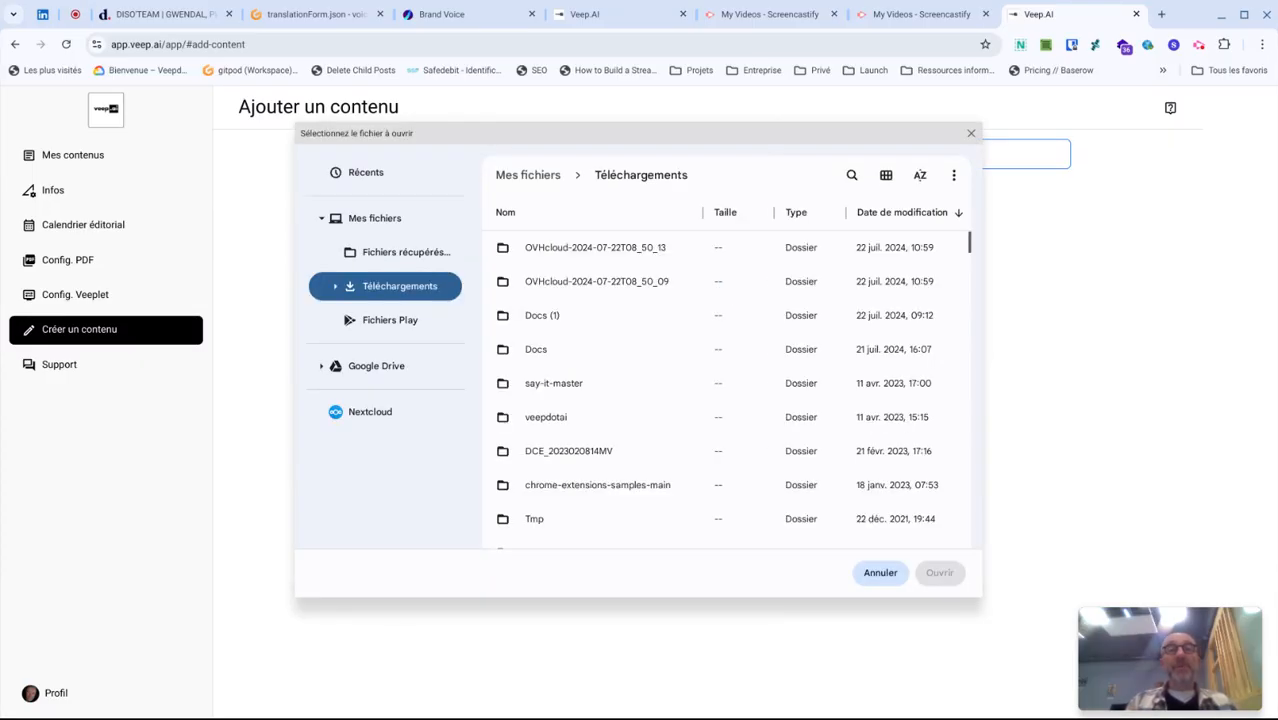
scroll(571, 393, down, 5)
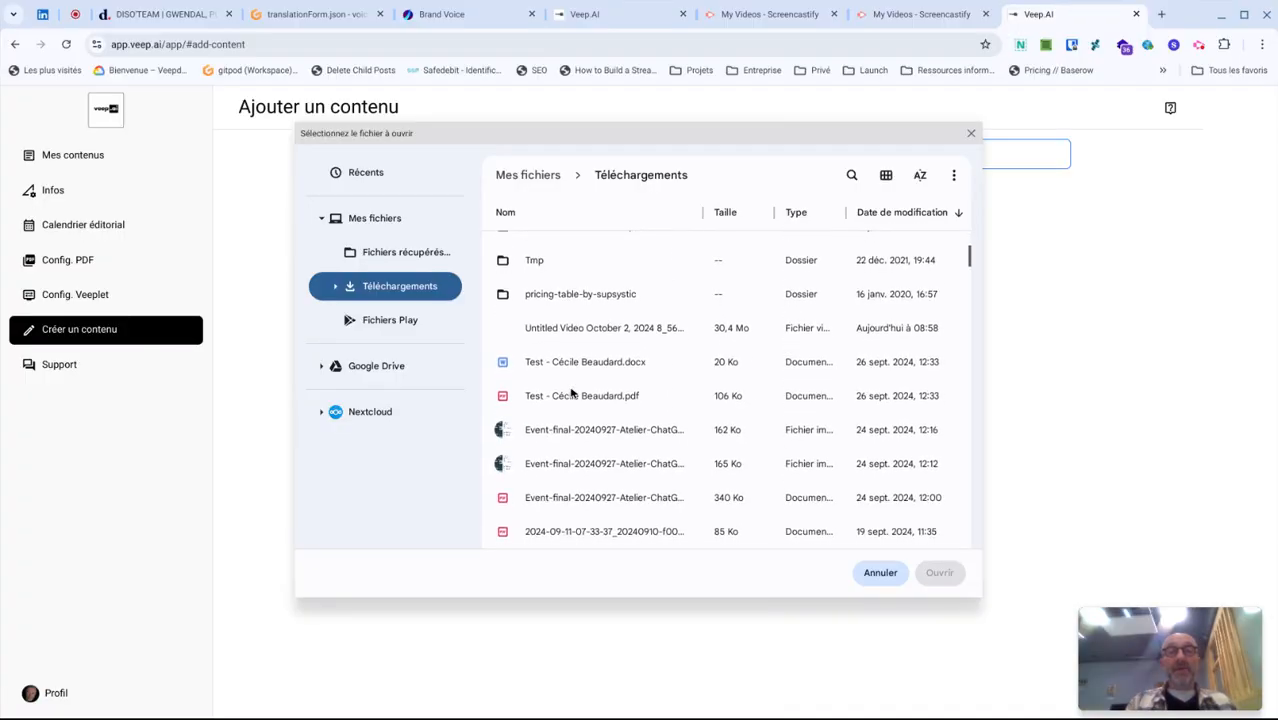
click(603, 328)
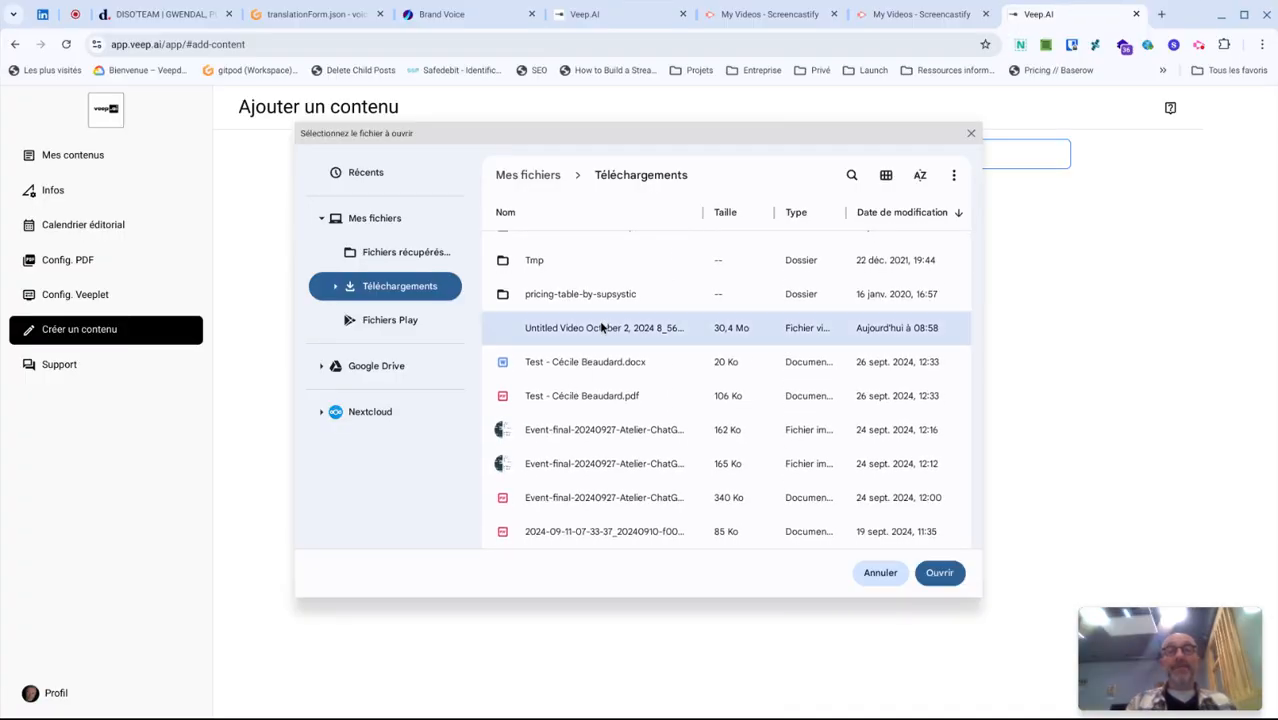
click(937, 572)
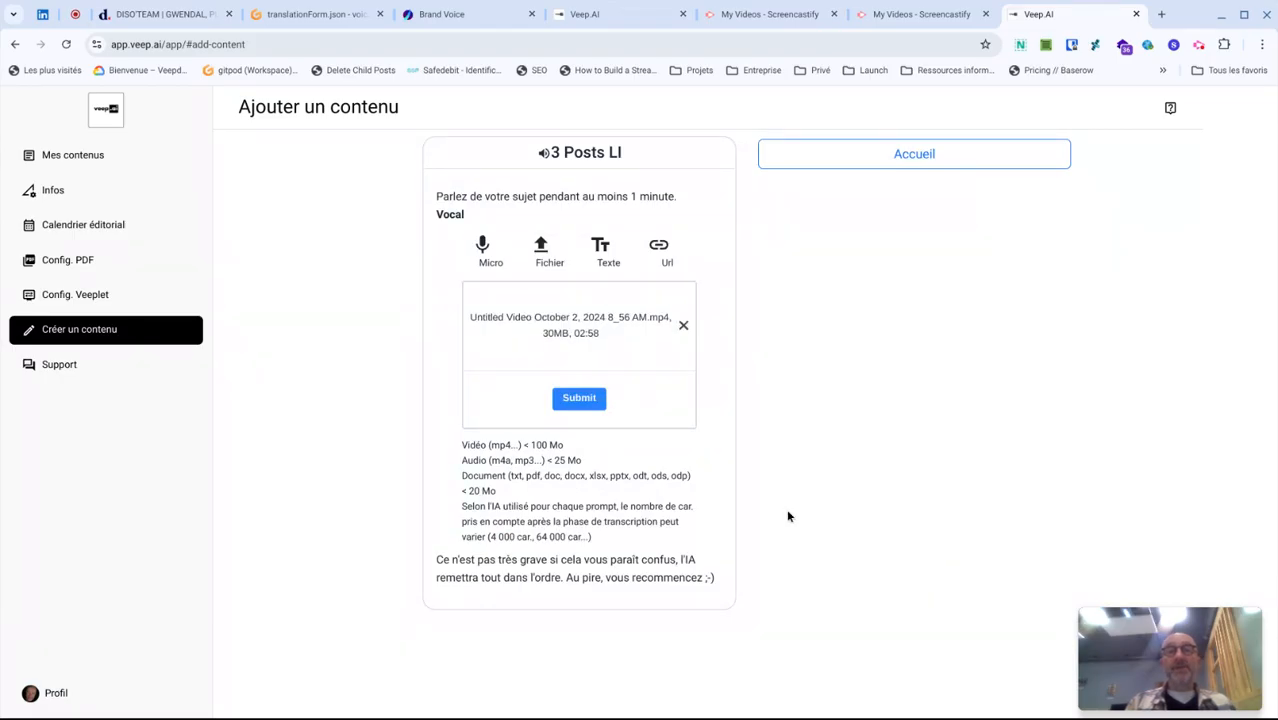
click(584, 401)
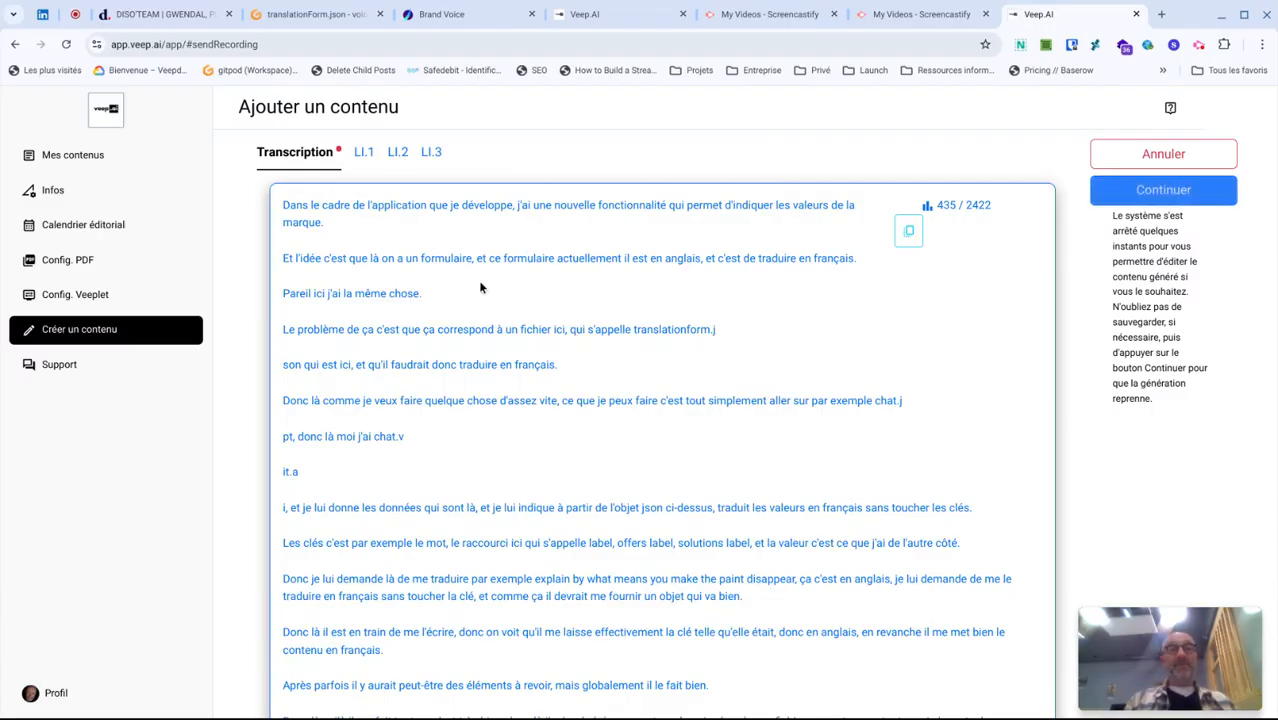
- Review the generated transcription and continue with the generation of the LinkedIn posts
scroll(623, 455, down, 3)
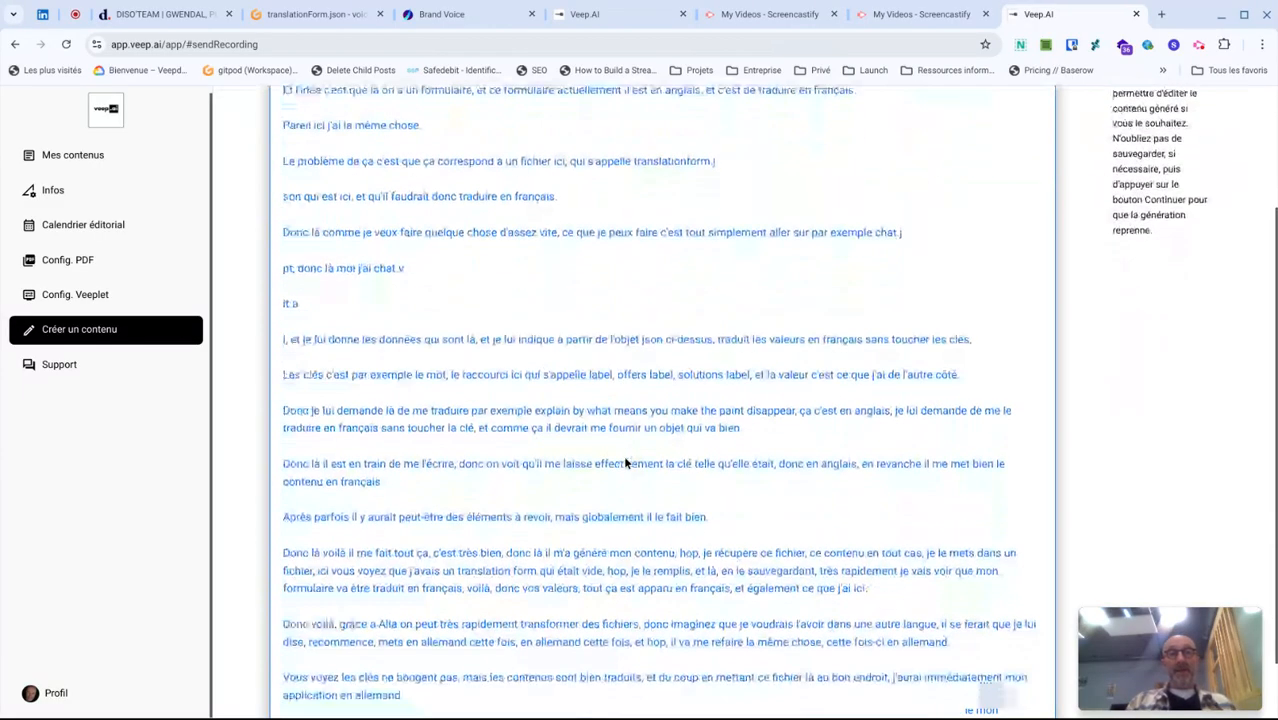
scroll(623, 455, up, 3)
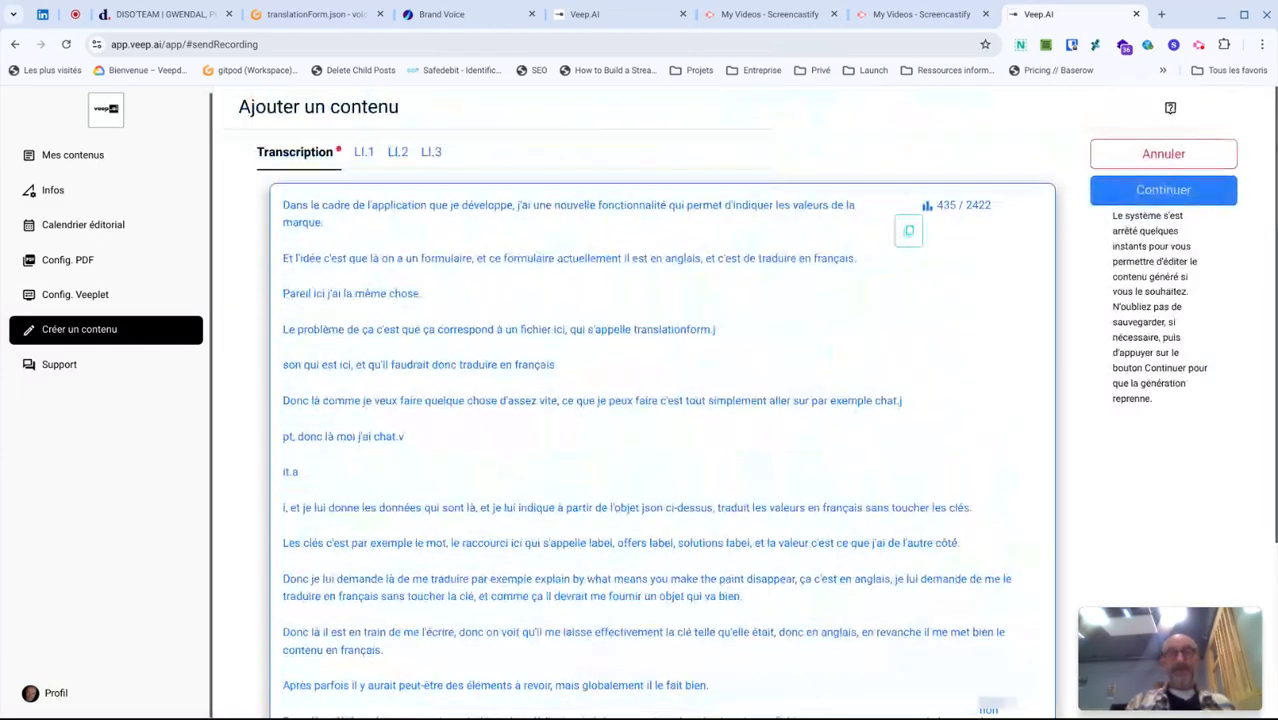
click(1150, 192)
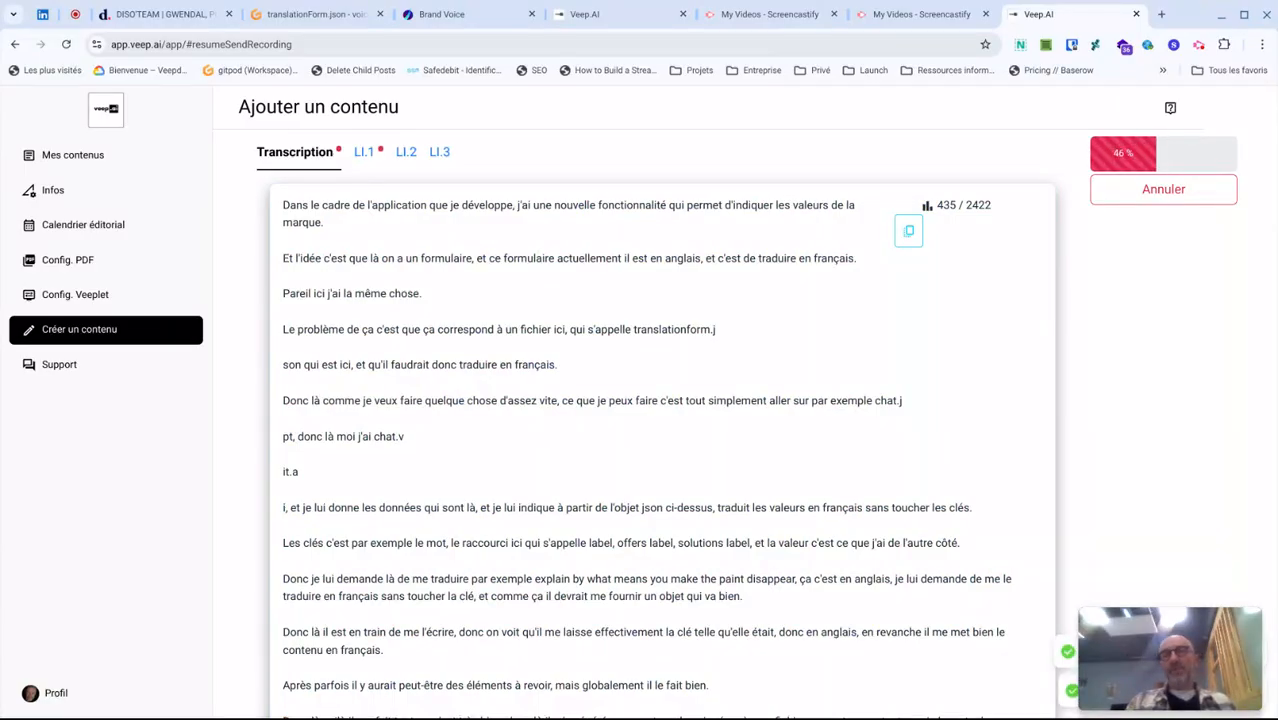
- Read through the generated posts LI.1, LI.2 and LI.3, checking the tool name mentioned in LI.3
click(362, 153)
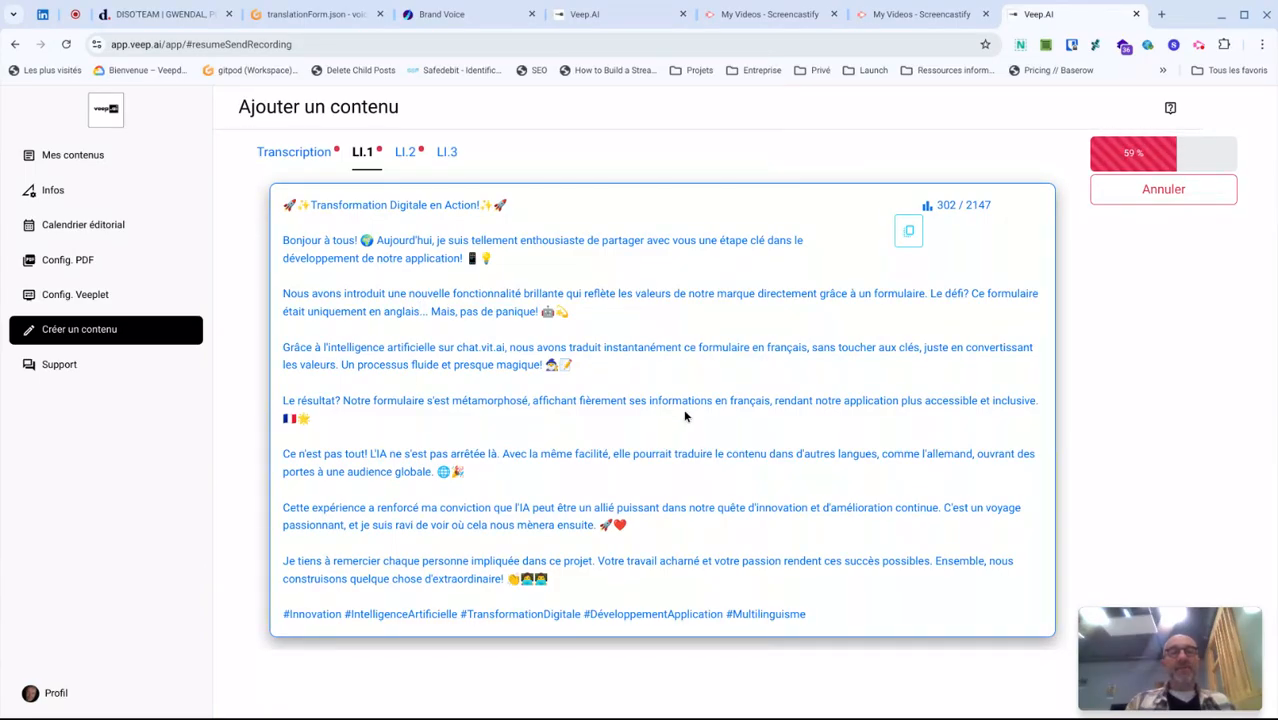
click(410, 160)
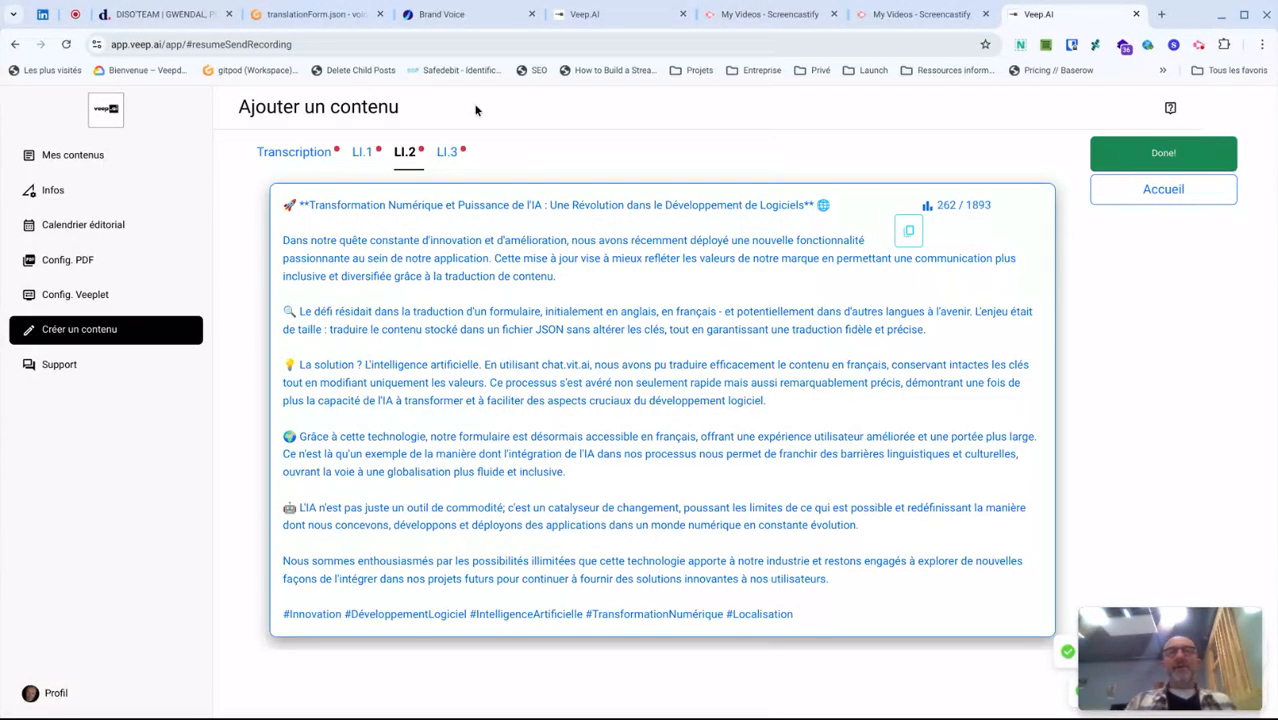
click(446, 153)
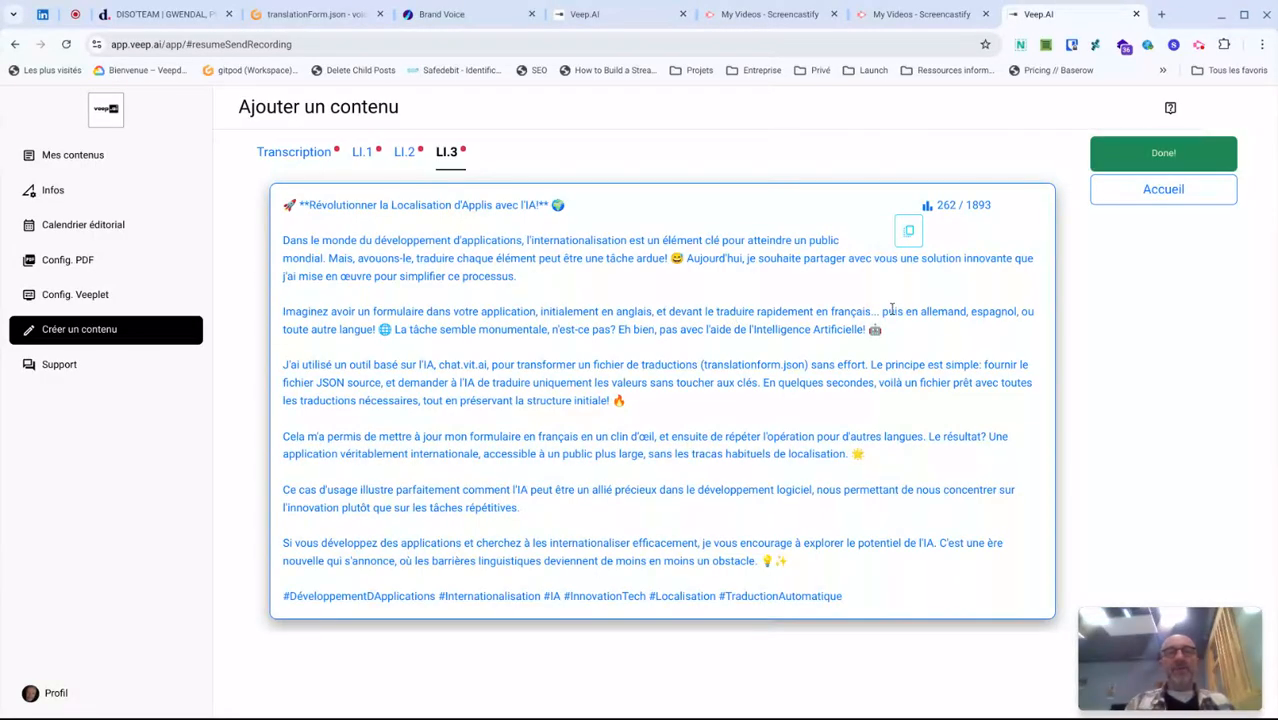
double_click(467, 364)
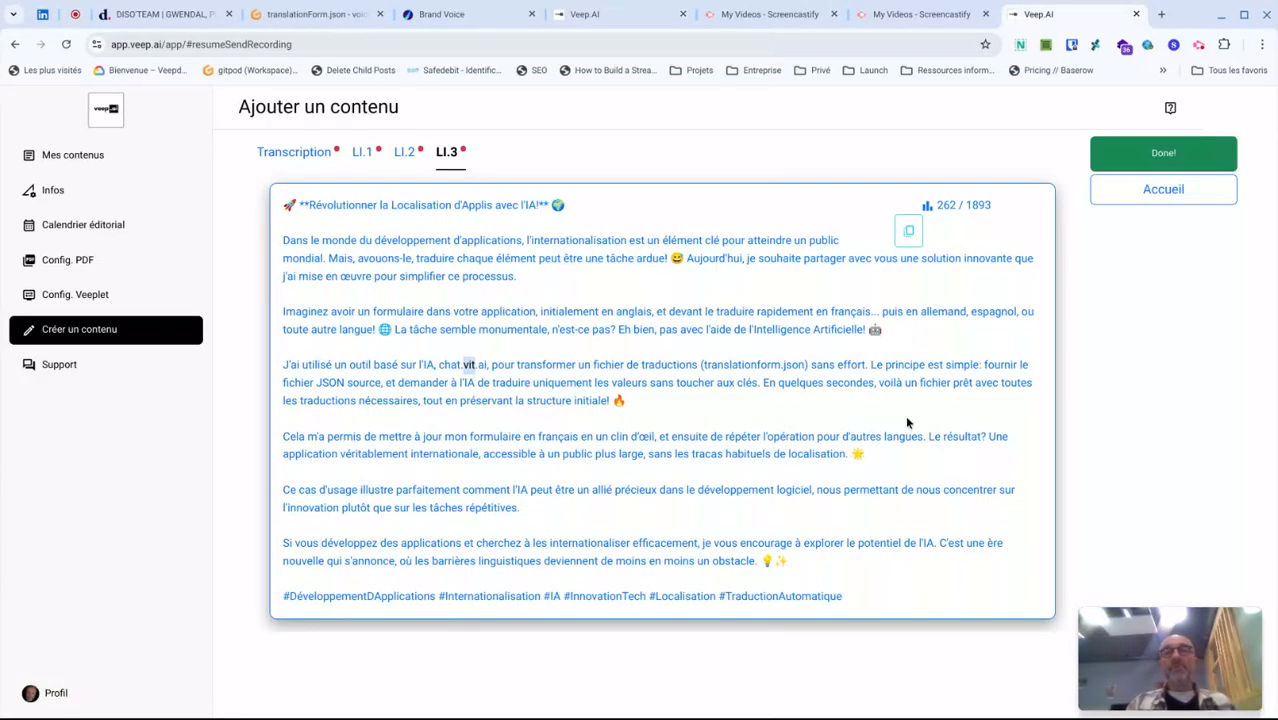
drag(289, 204, 855, 599)
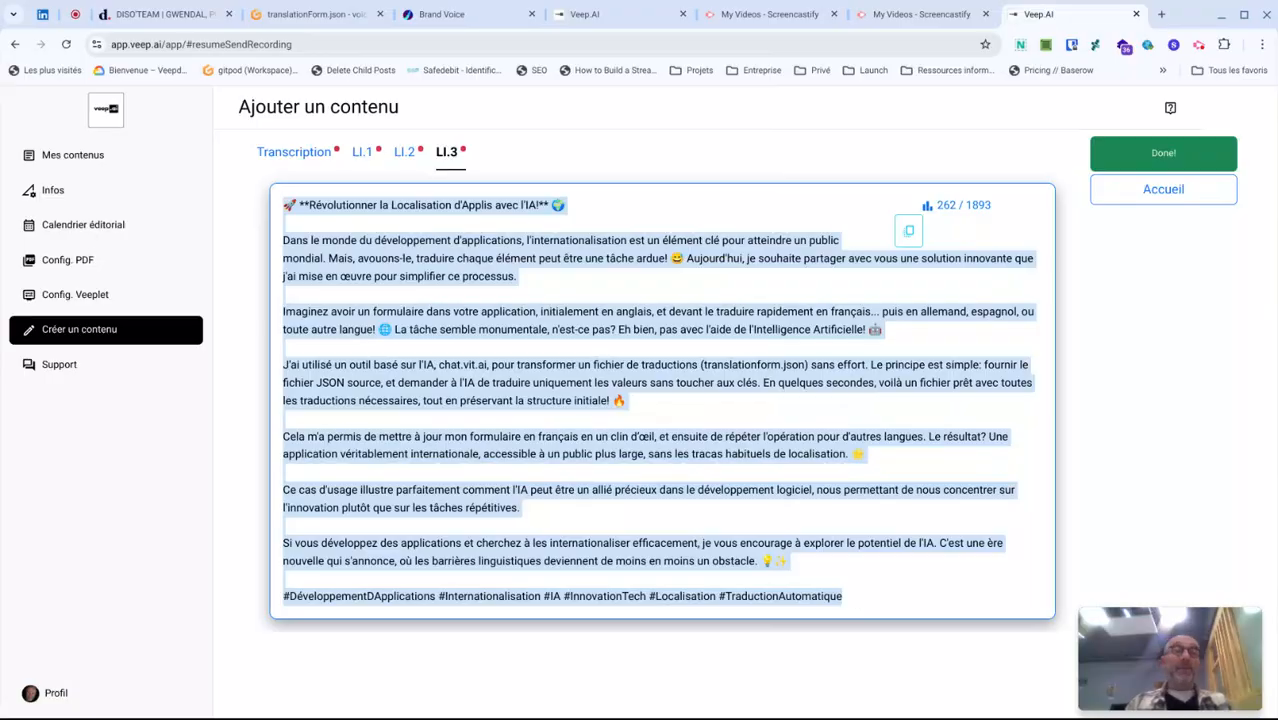
- Go to Mes contenus and open the linkedin content dated 2024-10-02 to view its three posts
click(1163, 190)
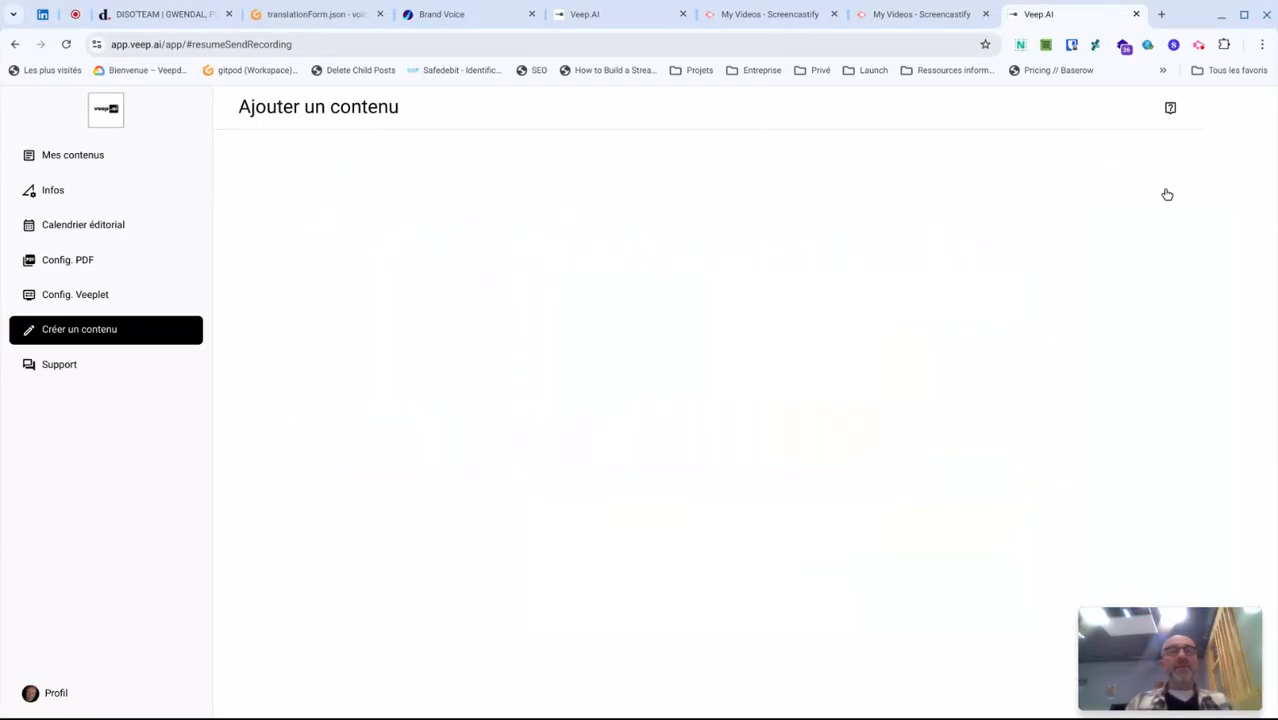
click(87, 160)
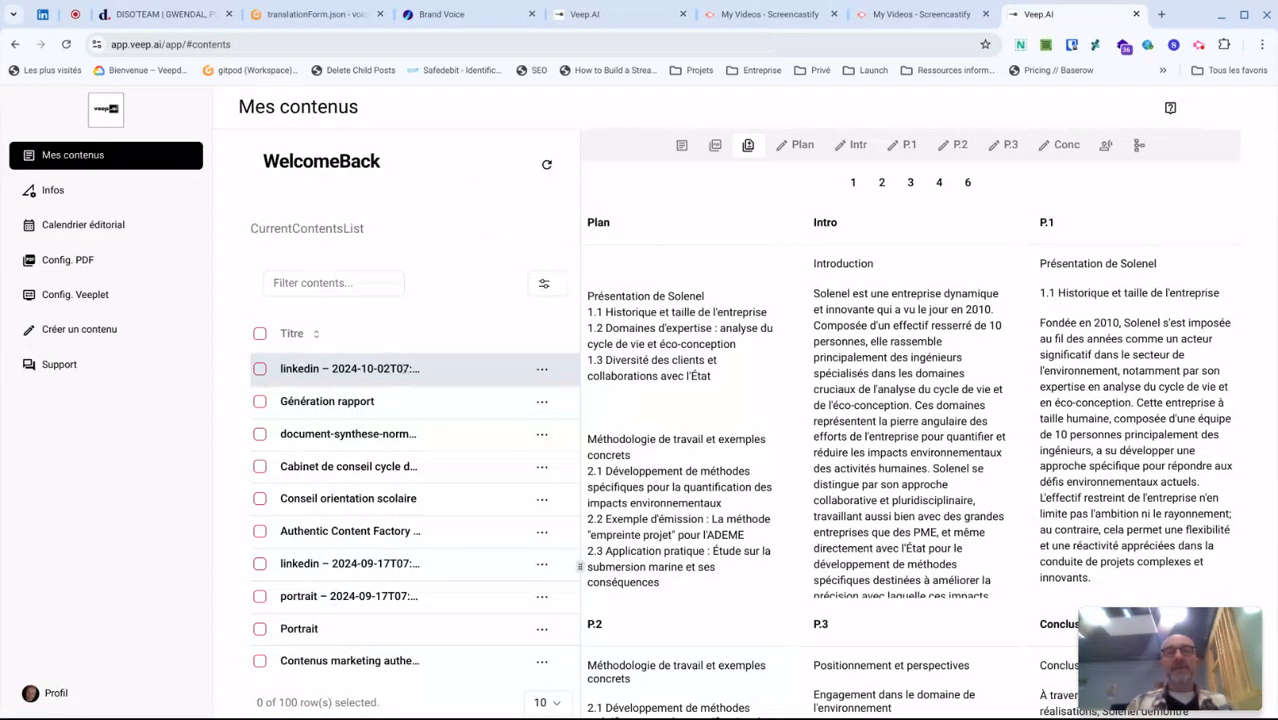
click(404, 370)
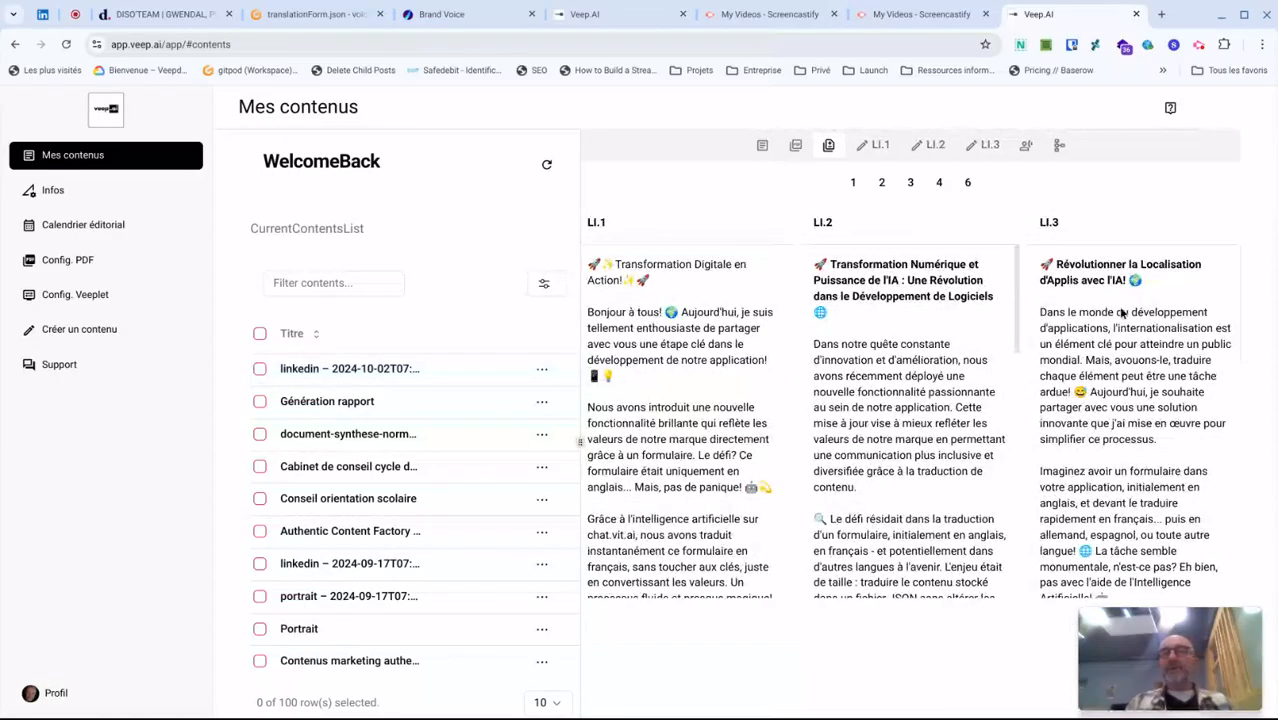
scroll(1129, 343, down, 3)
scroll(1129, 343, up, 3)
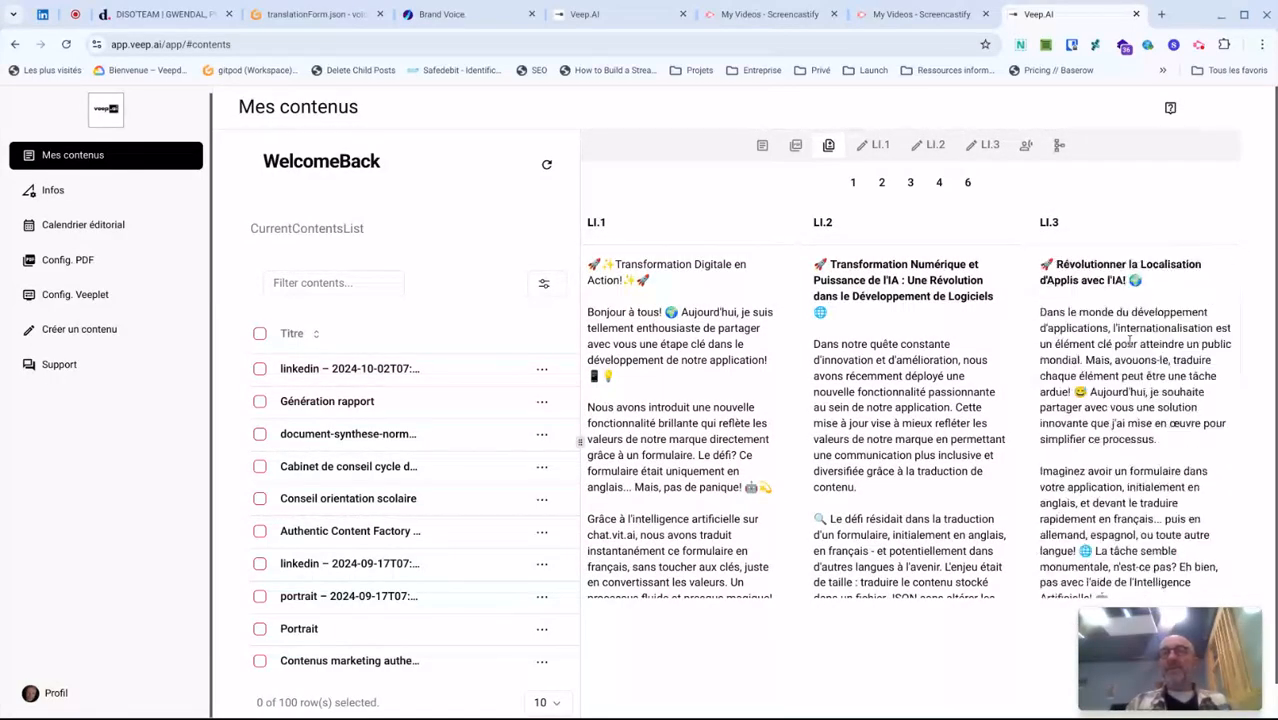
- Open the LI.3 post for editing and correct "chat.vit.ai" to "chat.veep.ai"
click(988, 147)
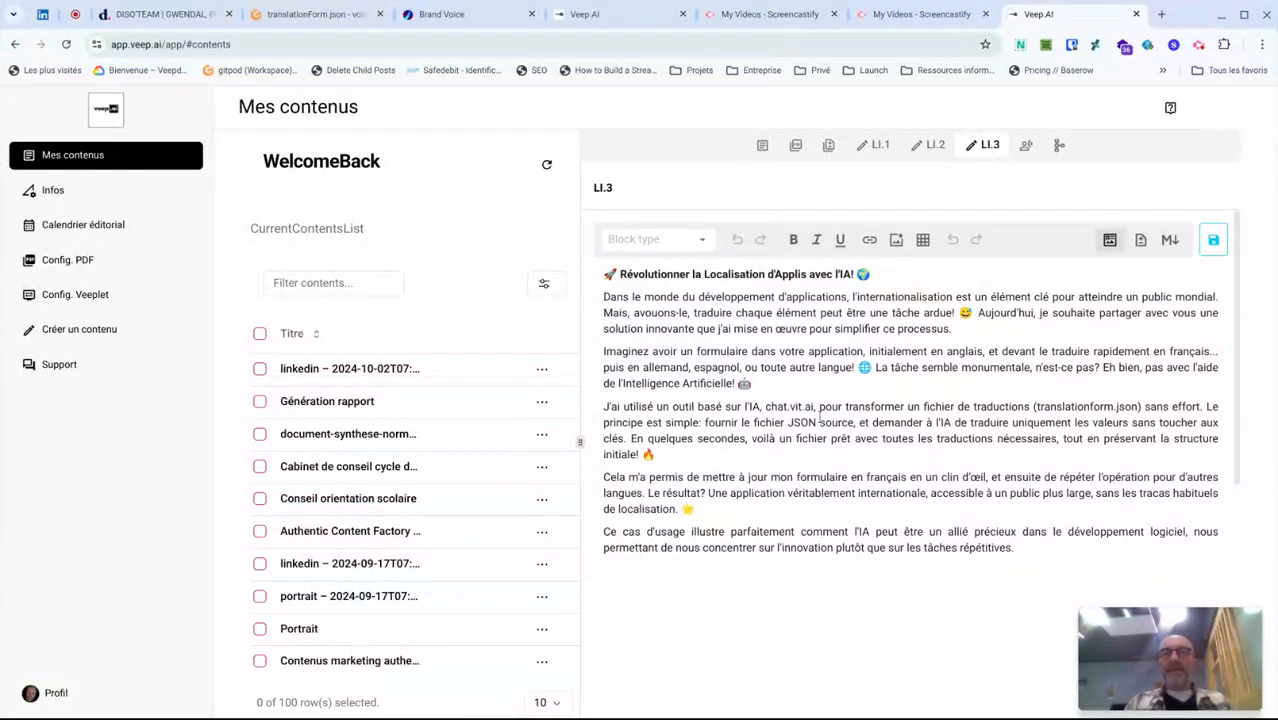
double_click(793, 408)
text(veep)
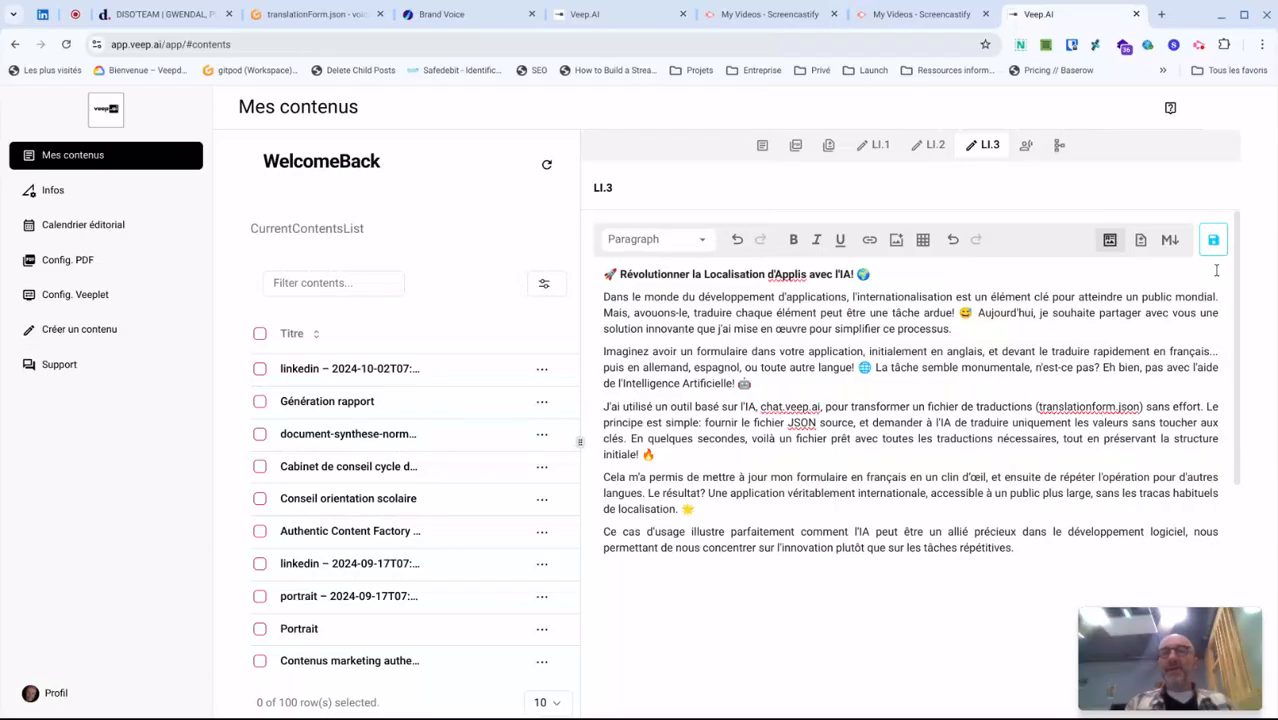
- Copy the entire text of the LI.3 post and save the corrected post
key(ctrl+a)
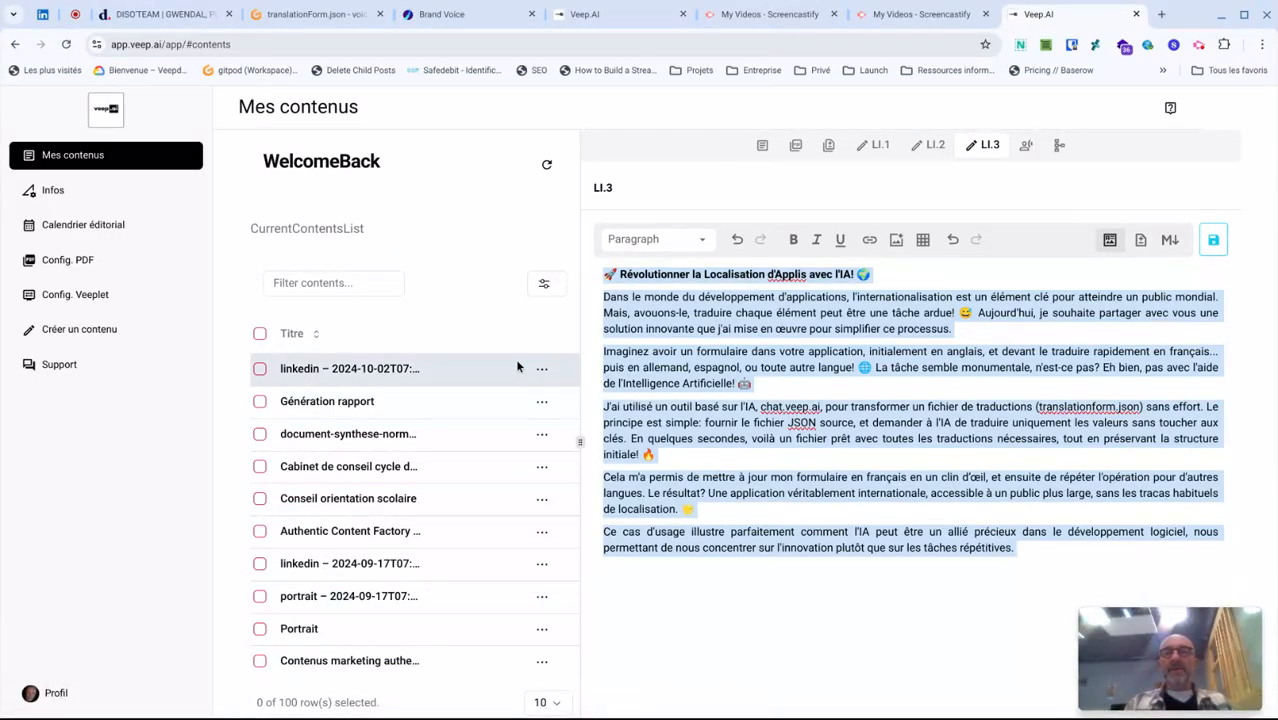
mouse_move(1120, 650)
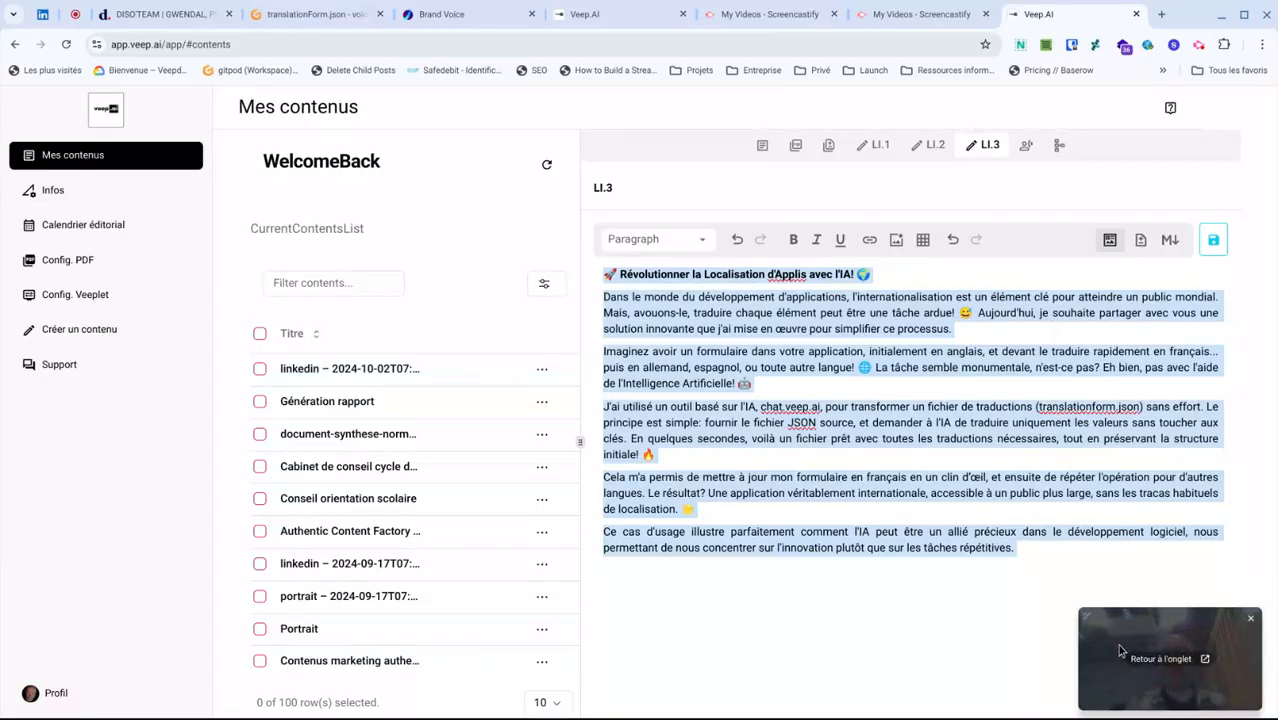
click(1211, 242)
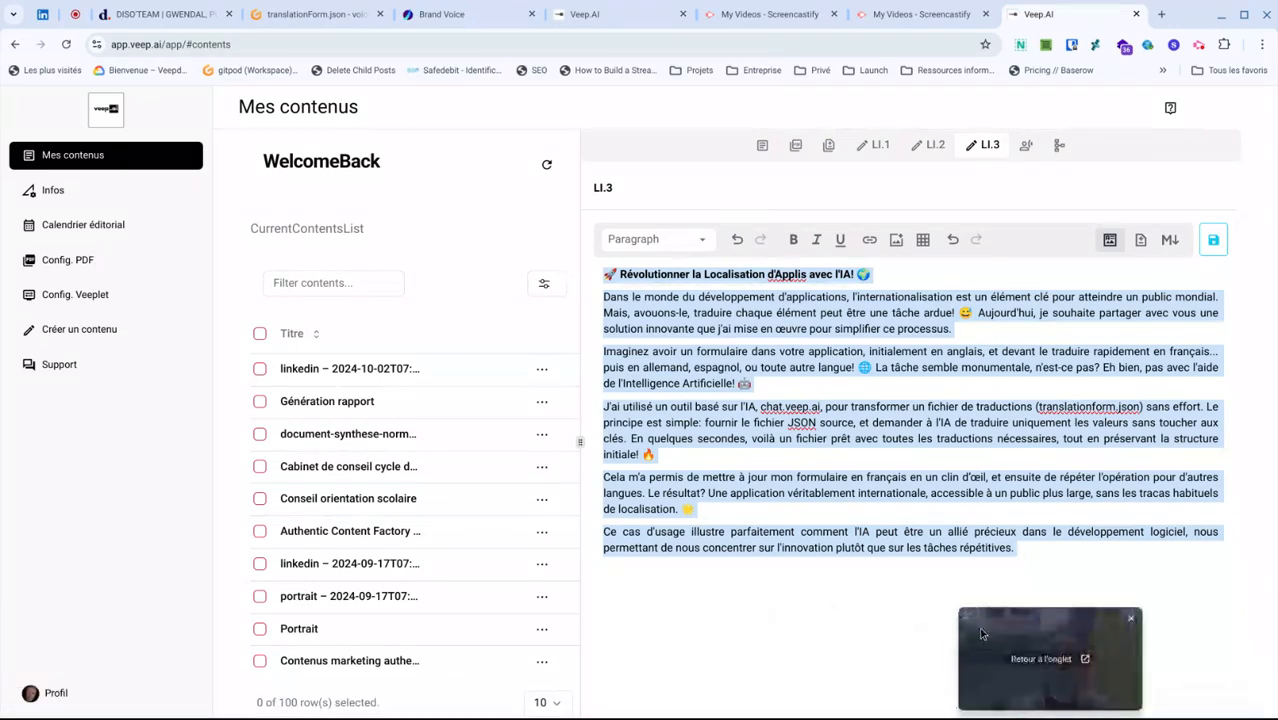
- Switch to LinkedIn, start a new post and paste the copied LI.3 text into it
click(43, 16)
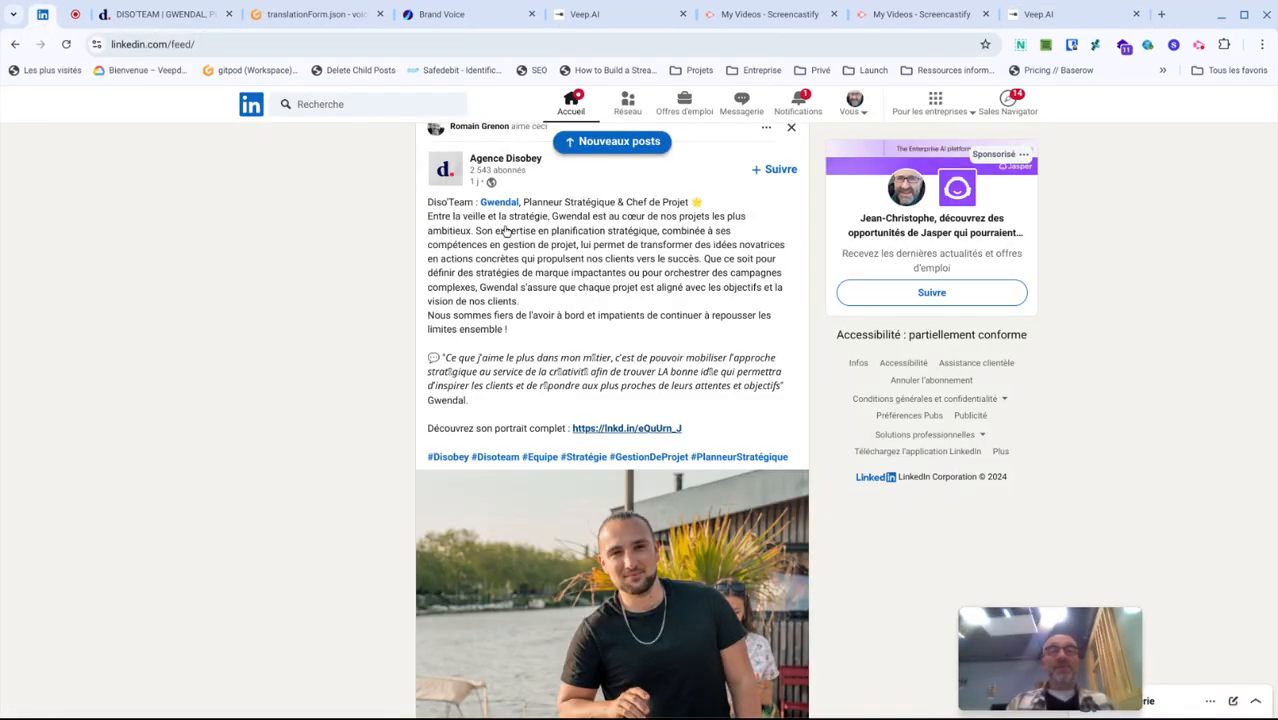
click(631, 143)
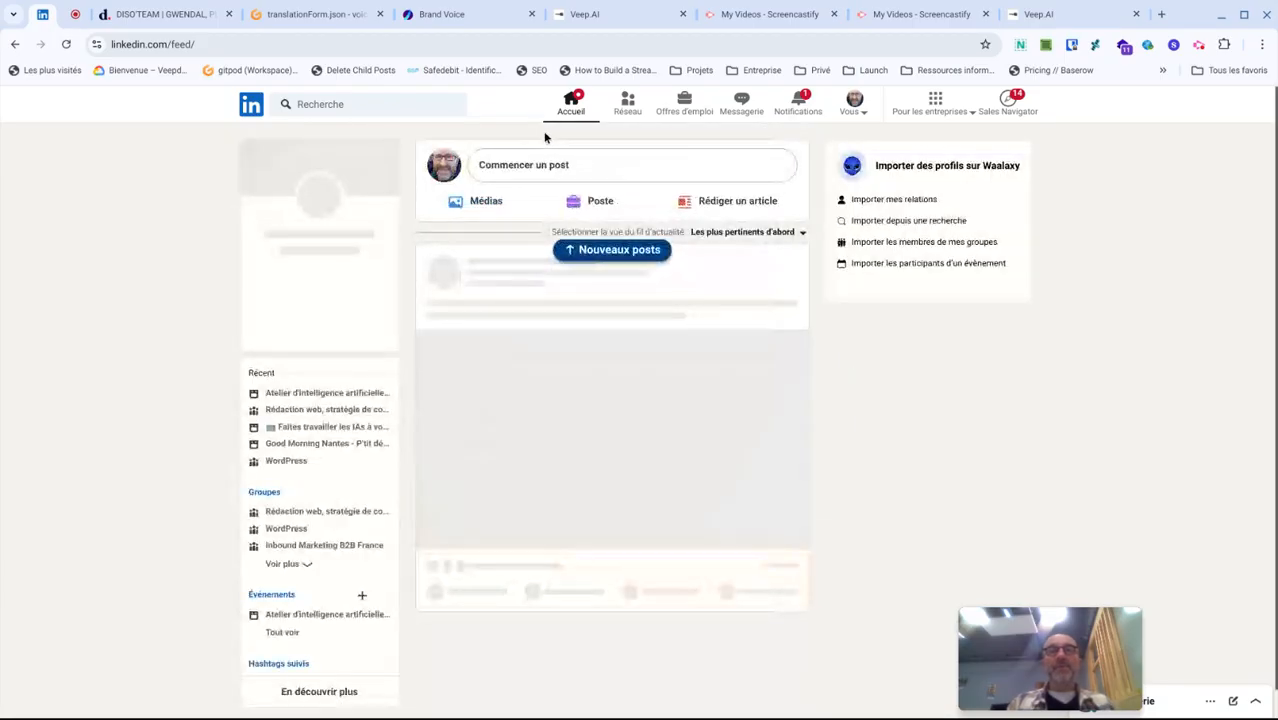
click(582, 167)
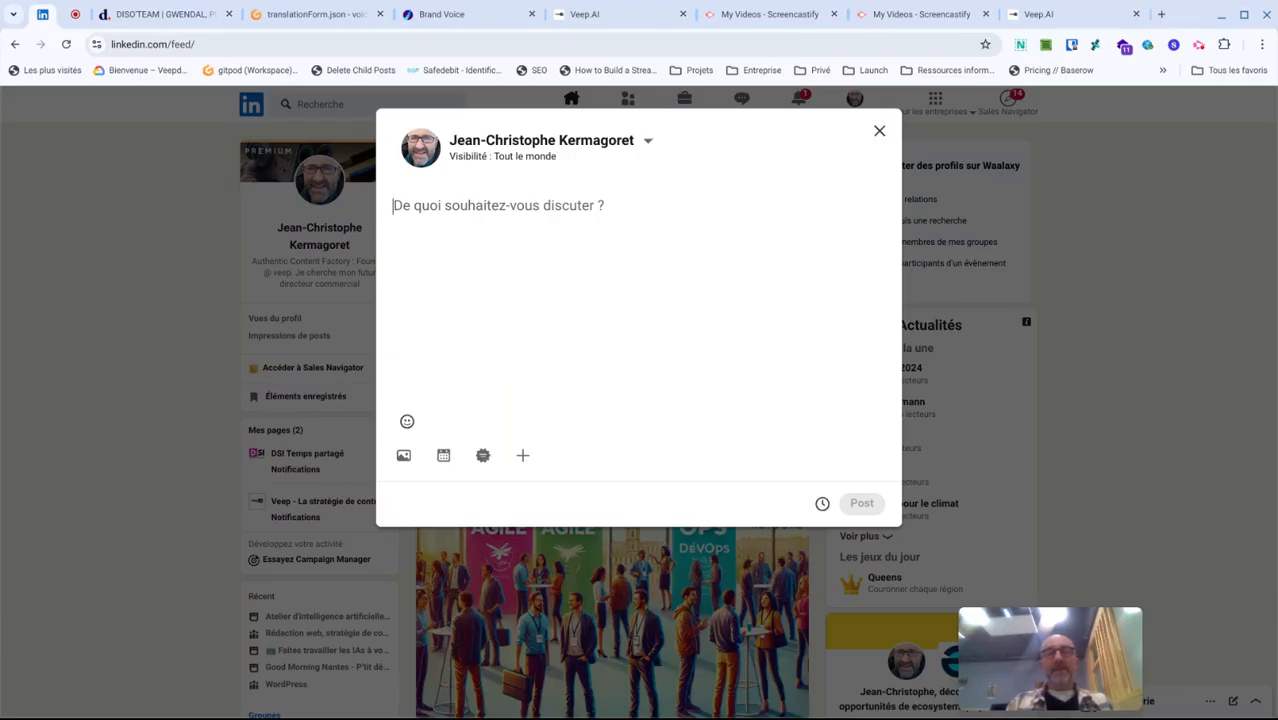
key(ctrl+v)
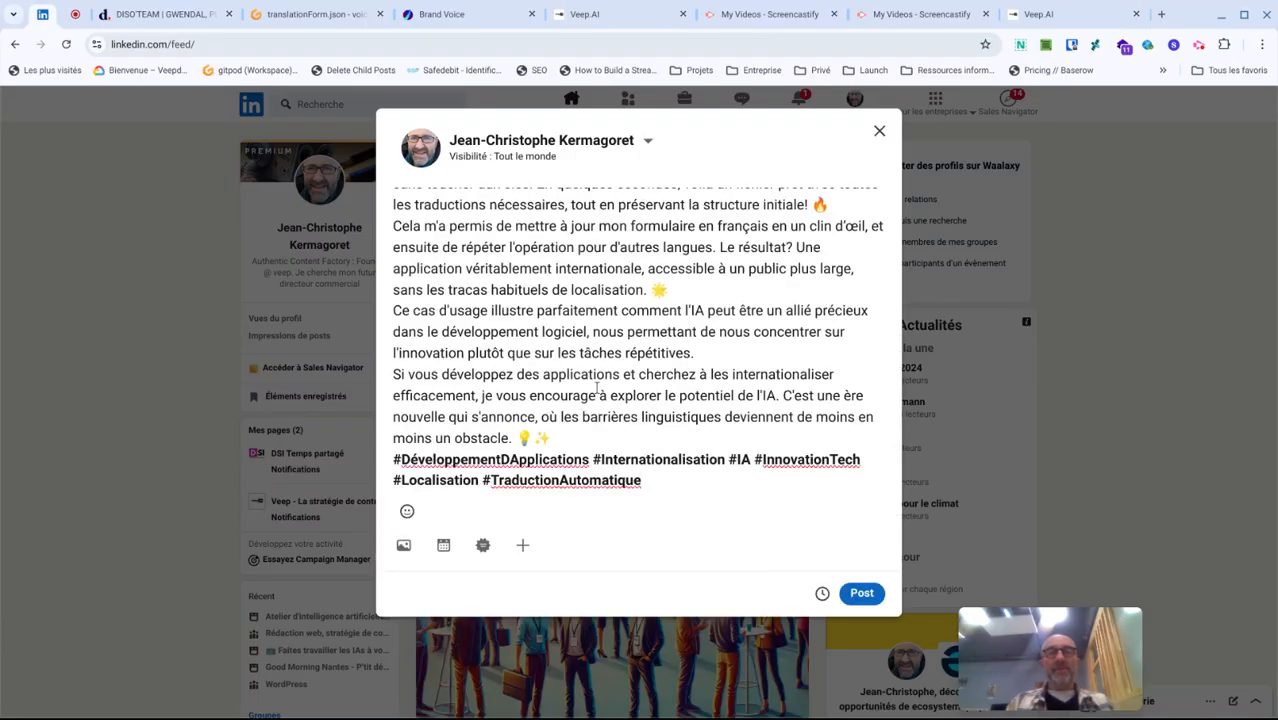
- Attach the "Untitled Video October 2, 2024" file from Téléchargements to the post as its media
click(523, 545)
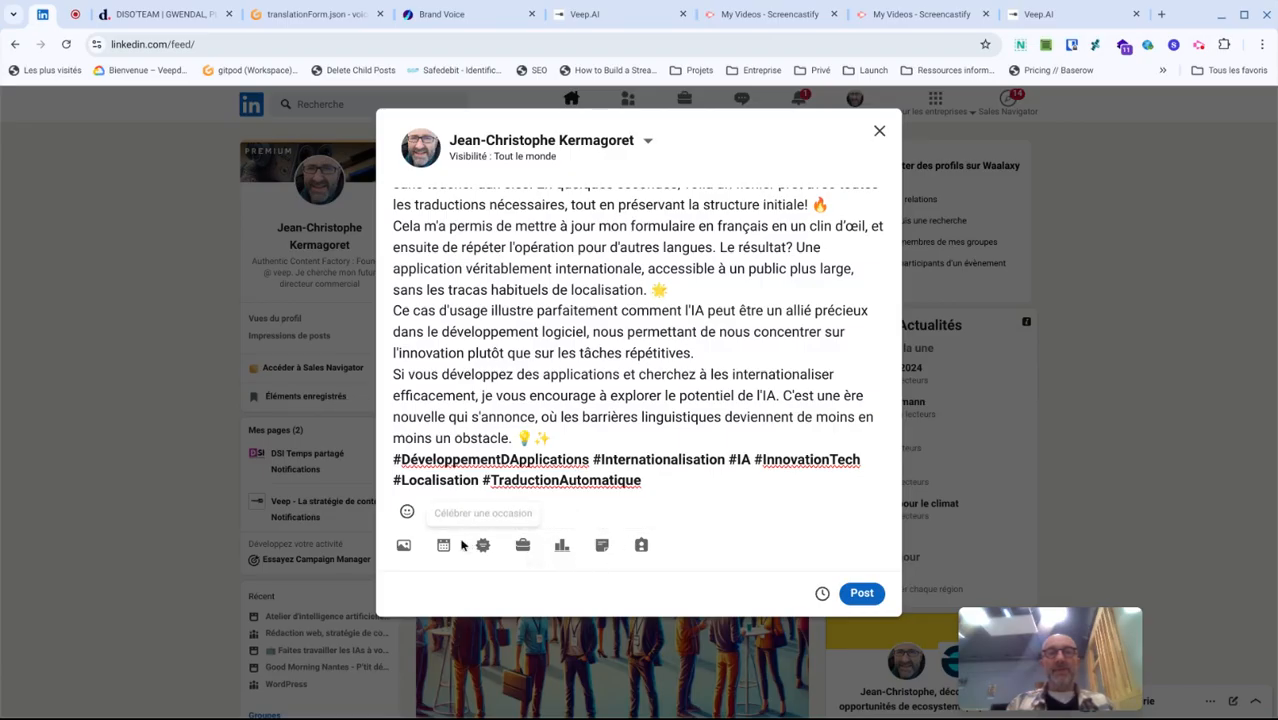
click(405, 546)
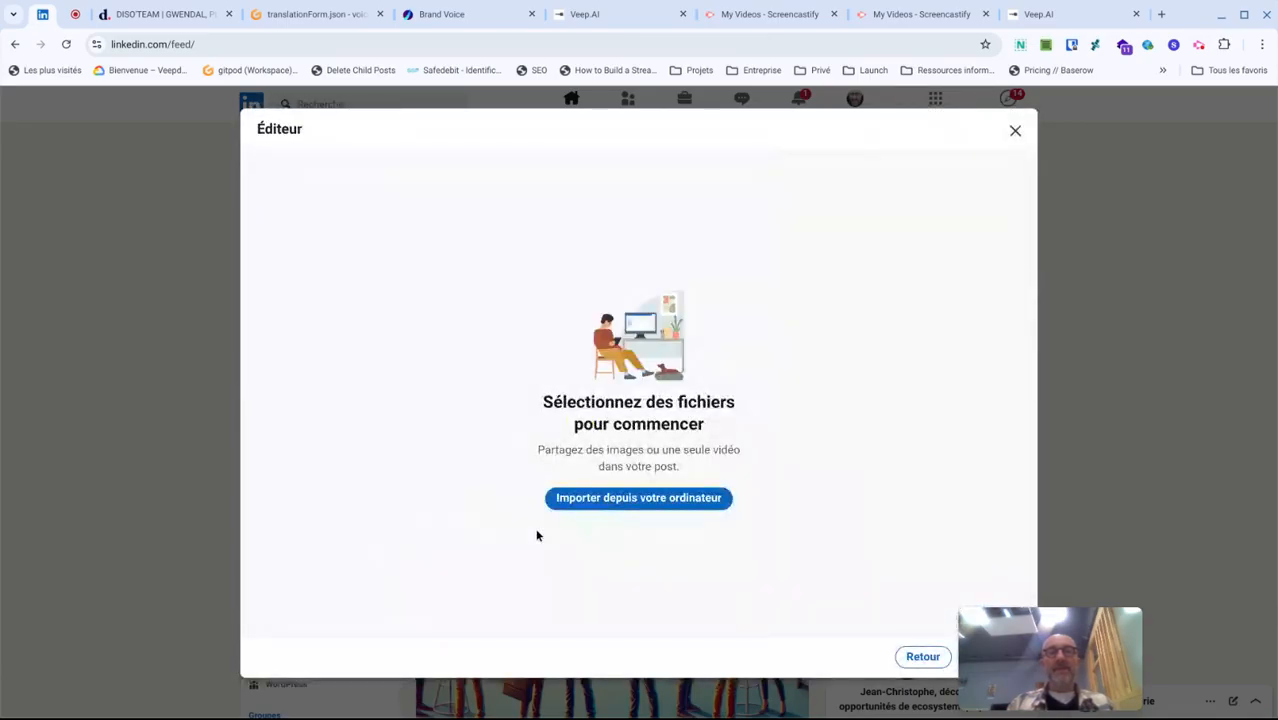
click(602, 497)
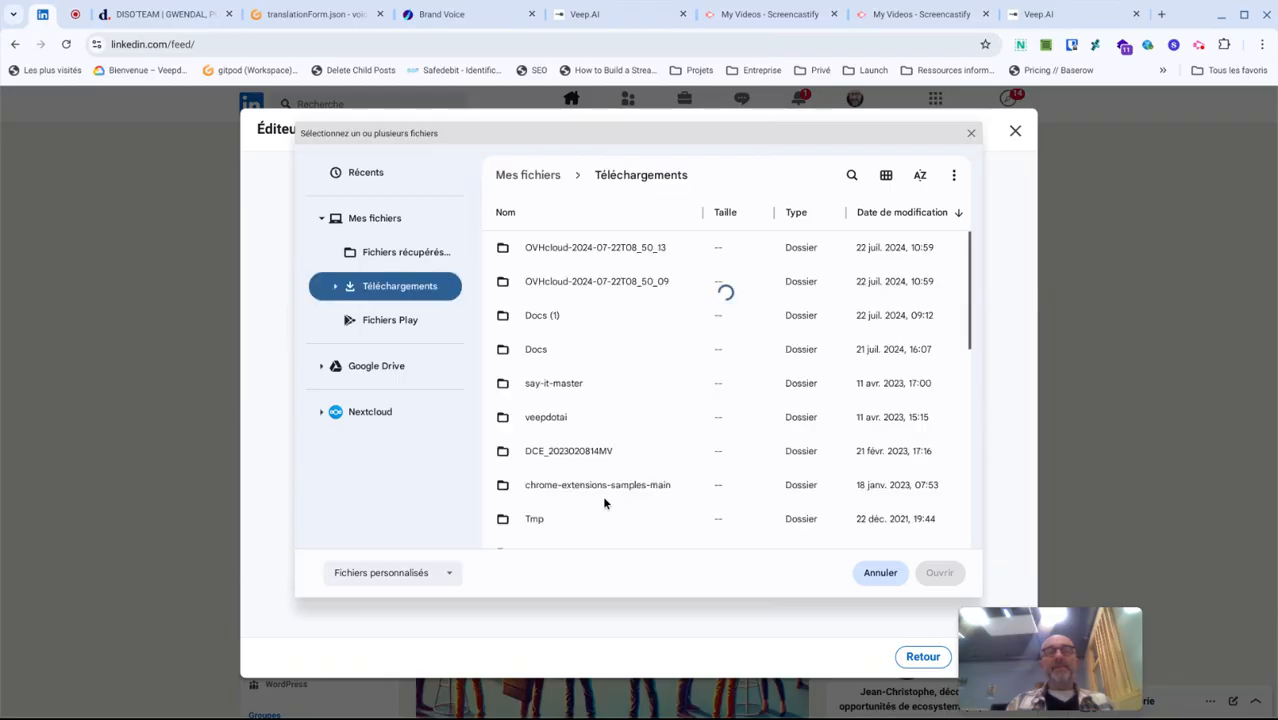
scroll(602, 495, down, 5)
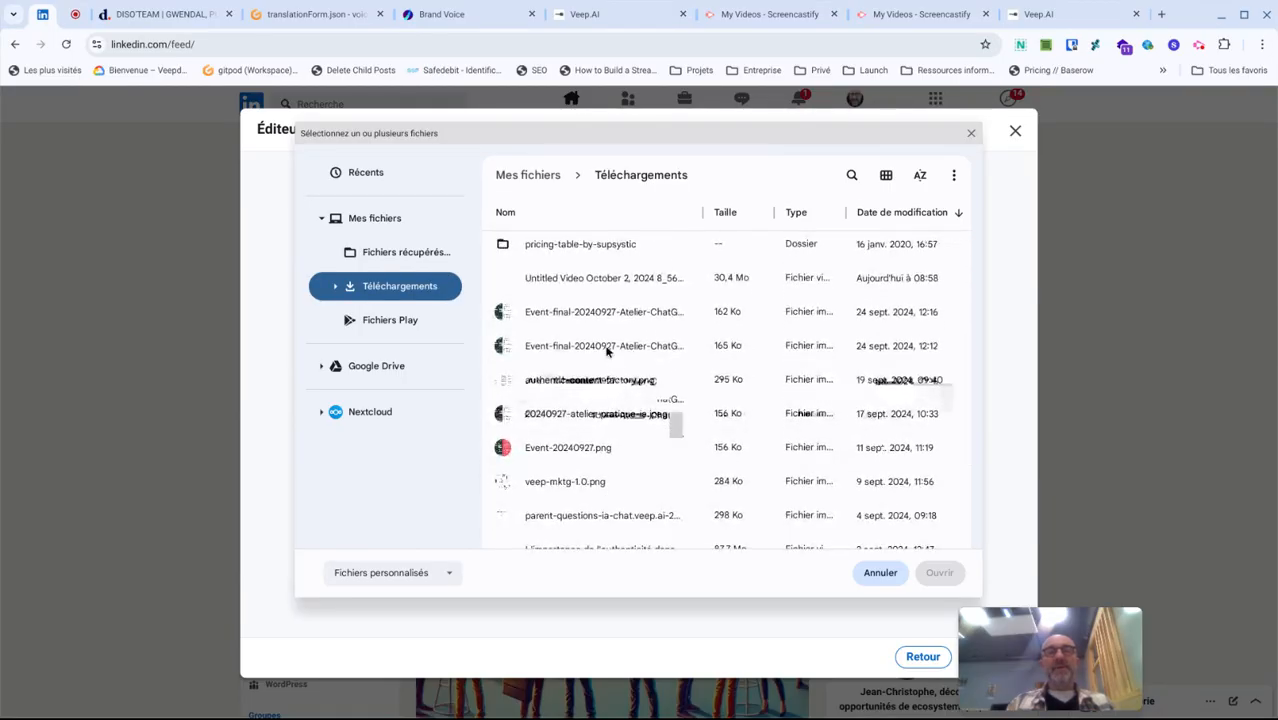
double_click(600, 281)
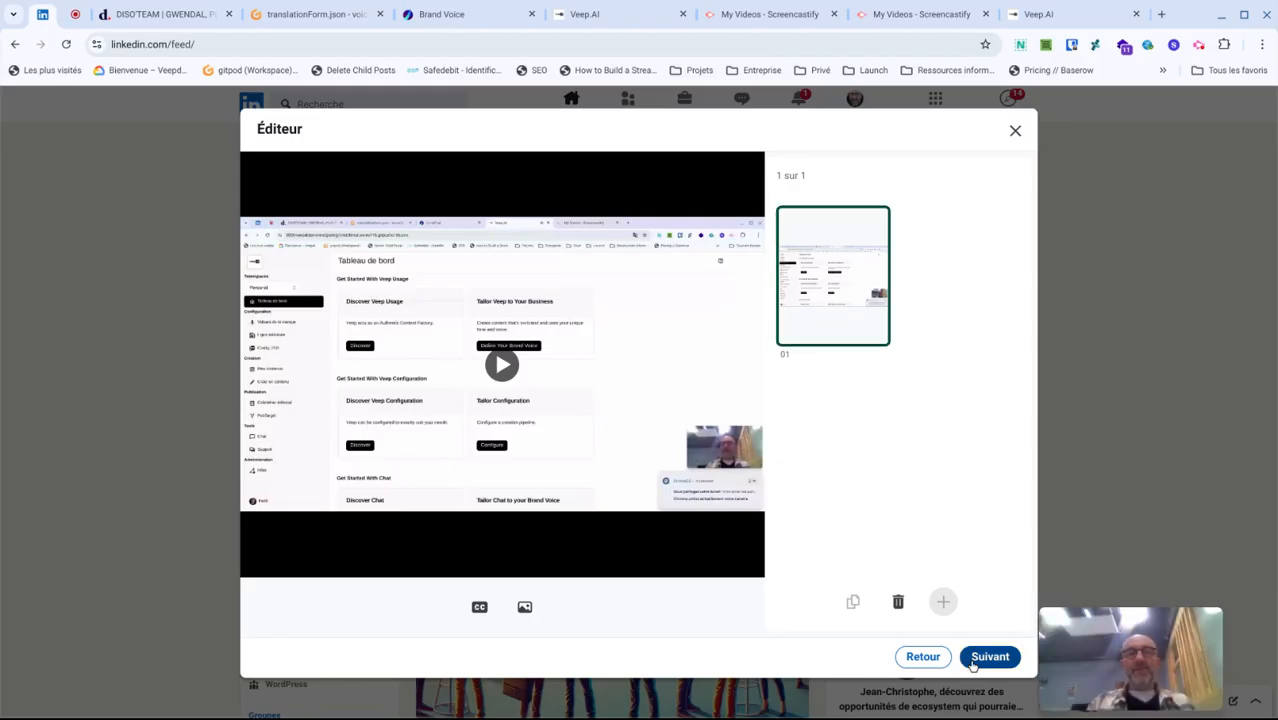
click(975, 658)
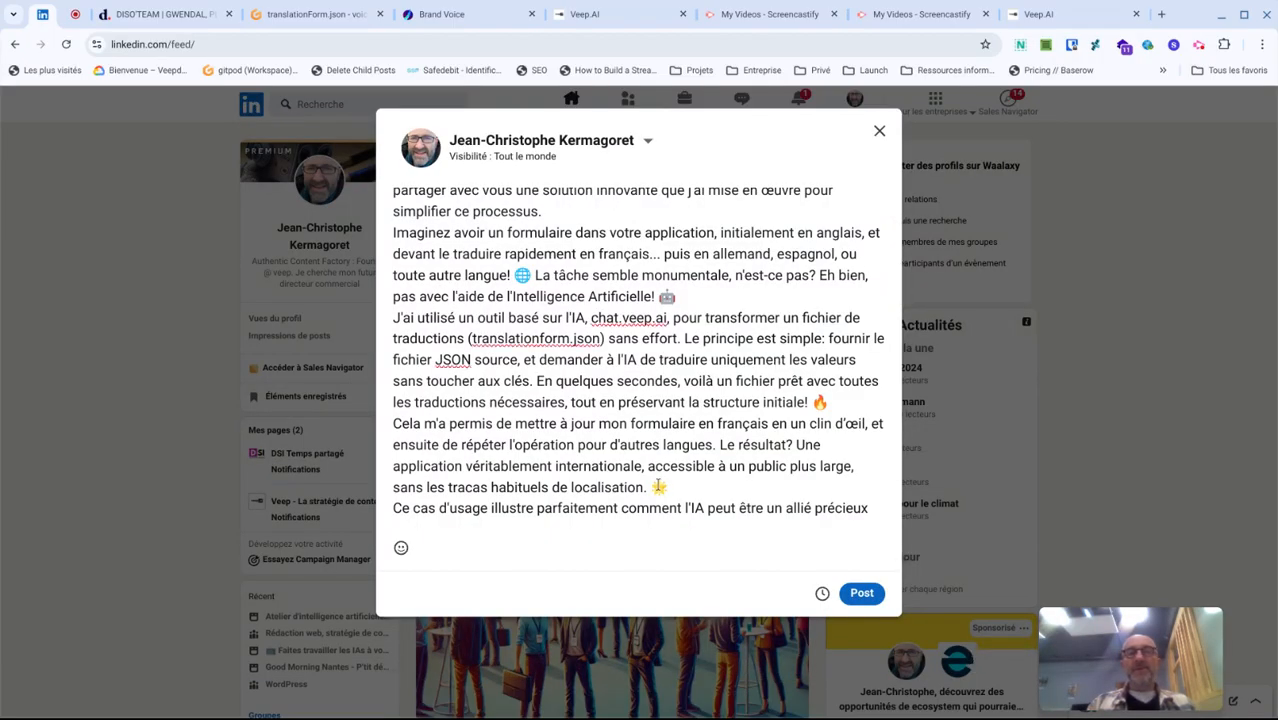
- Review the pasted post with its attached video and insert a blank line between the headline and the first paragraph
scroll(656, 482, down, 10)
scroll(656, 482, up, 3)
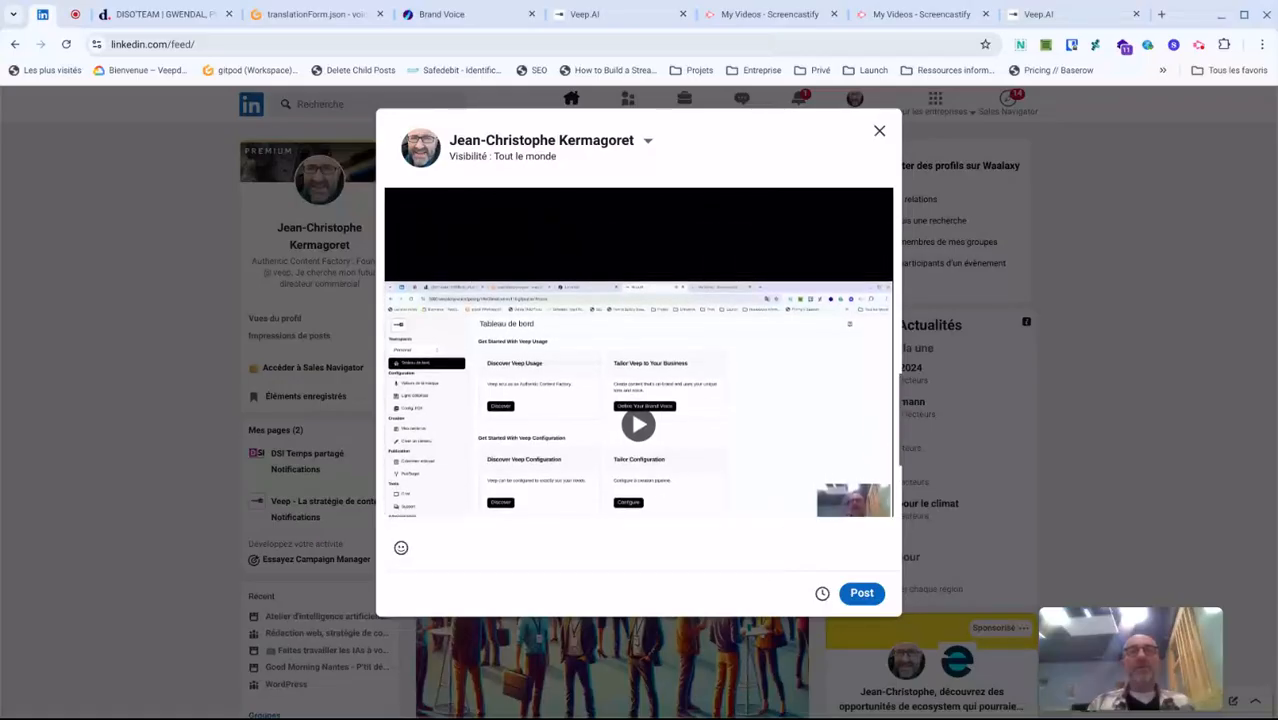
scroll(638, 355, up, 15)
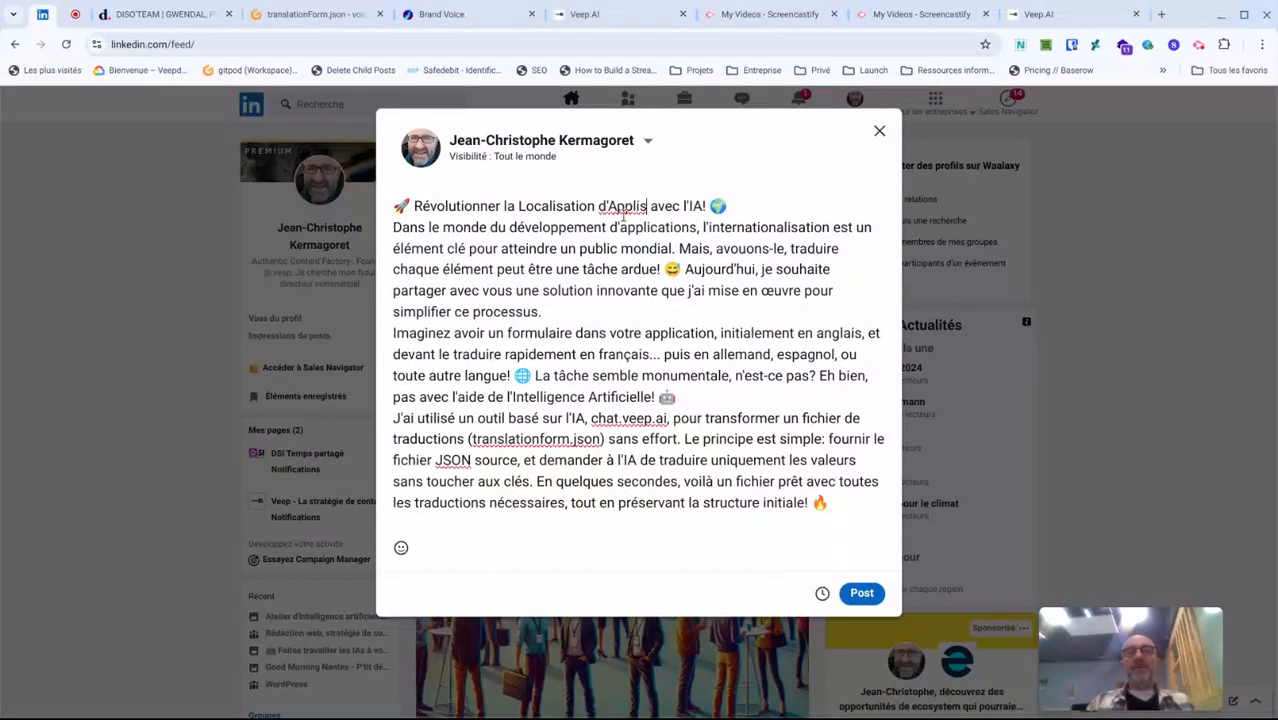
key(Return)
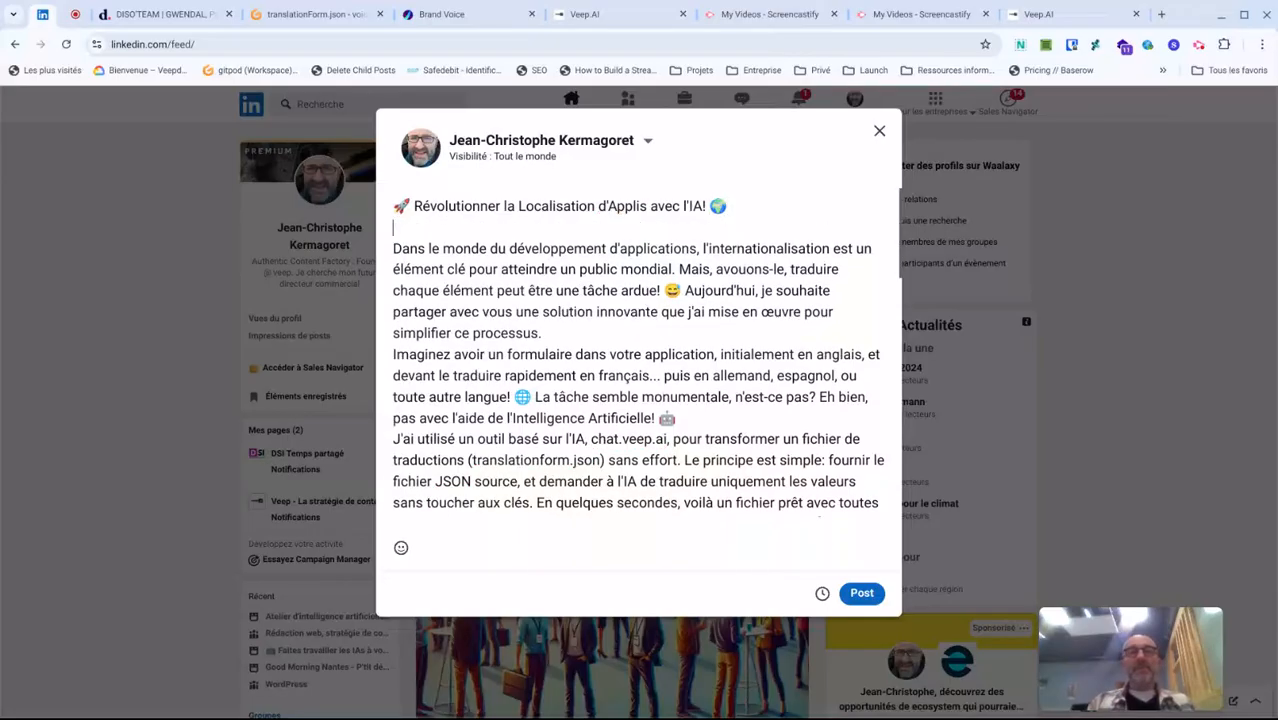
- Replace "Révolutionner la Localisation d'Applis avec" in the post's headline with "Comment utiliser", keeping "l'IA!"
key(Up)
key(ctrl+shift+Right)
key(ctrl+shift+Right)
key(ctrl+shift+Right)
key(ctrl+shift+Right)
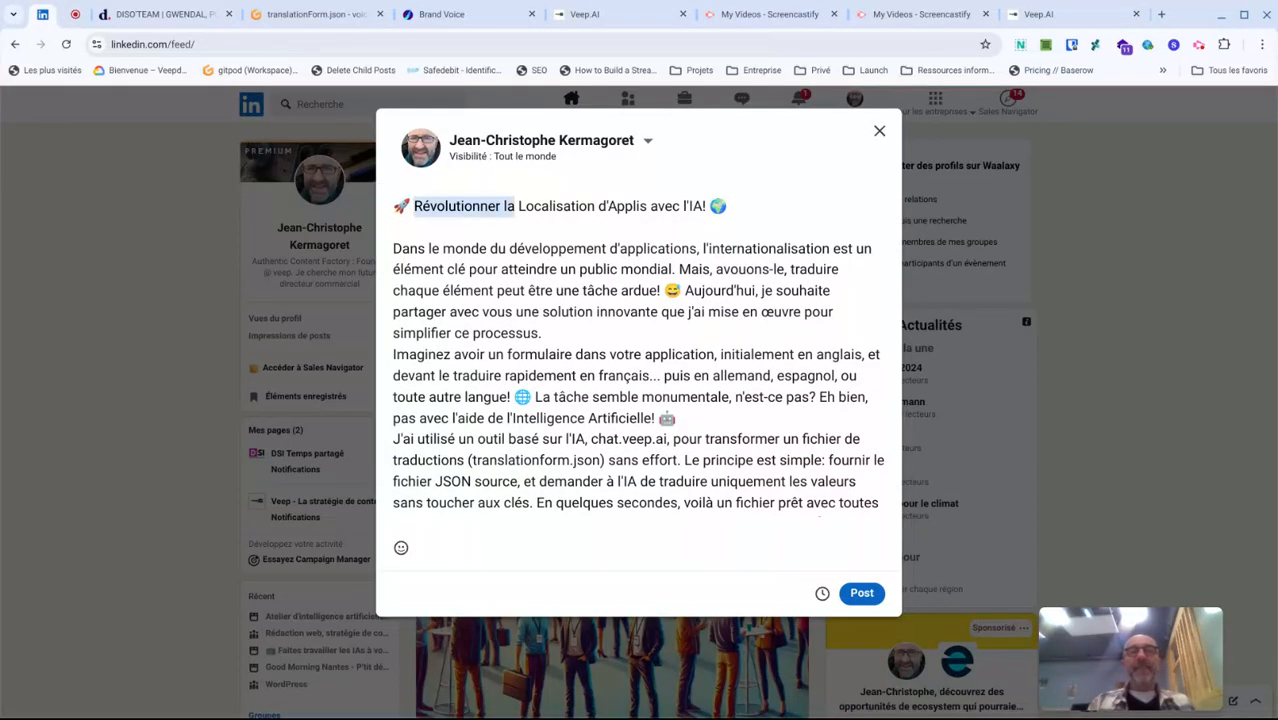
text(Commentr)
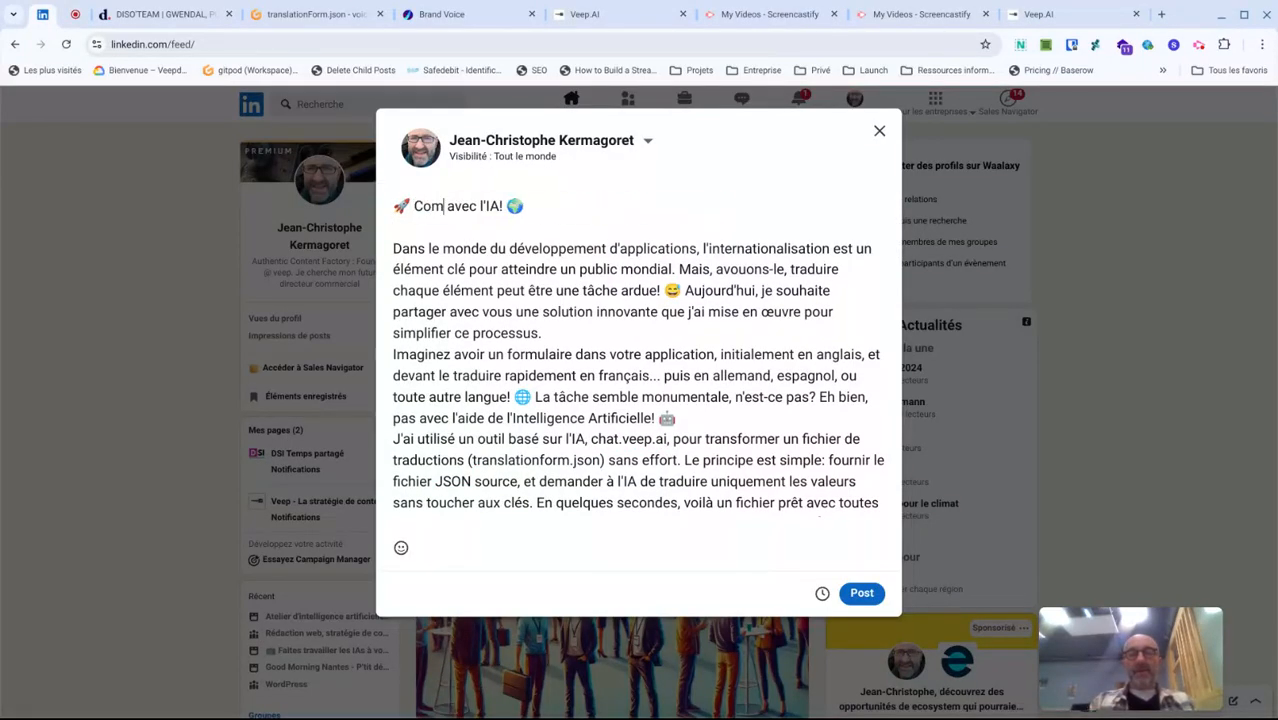
key(BackSpace)
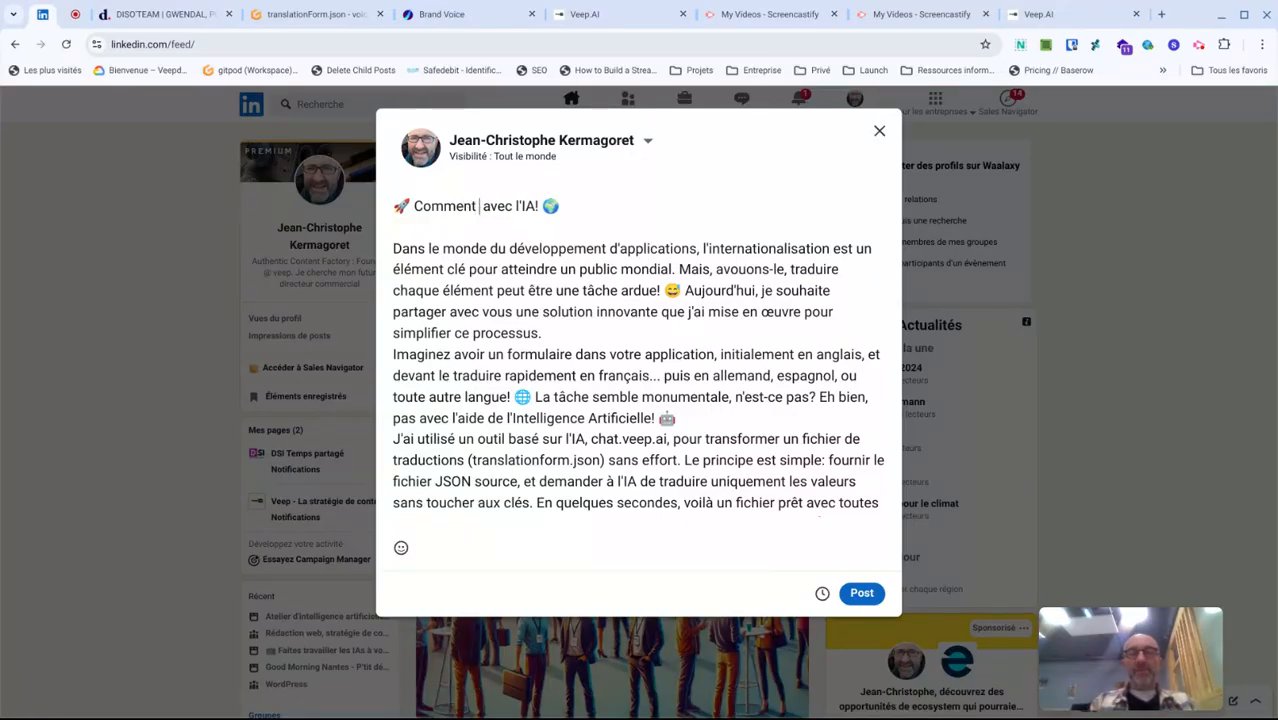
text(tilser)
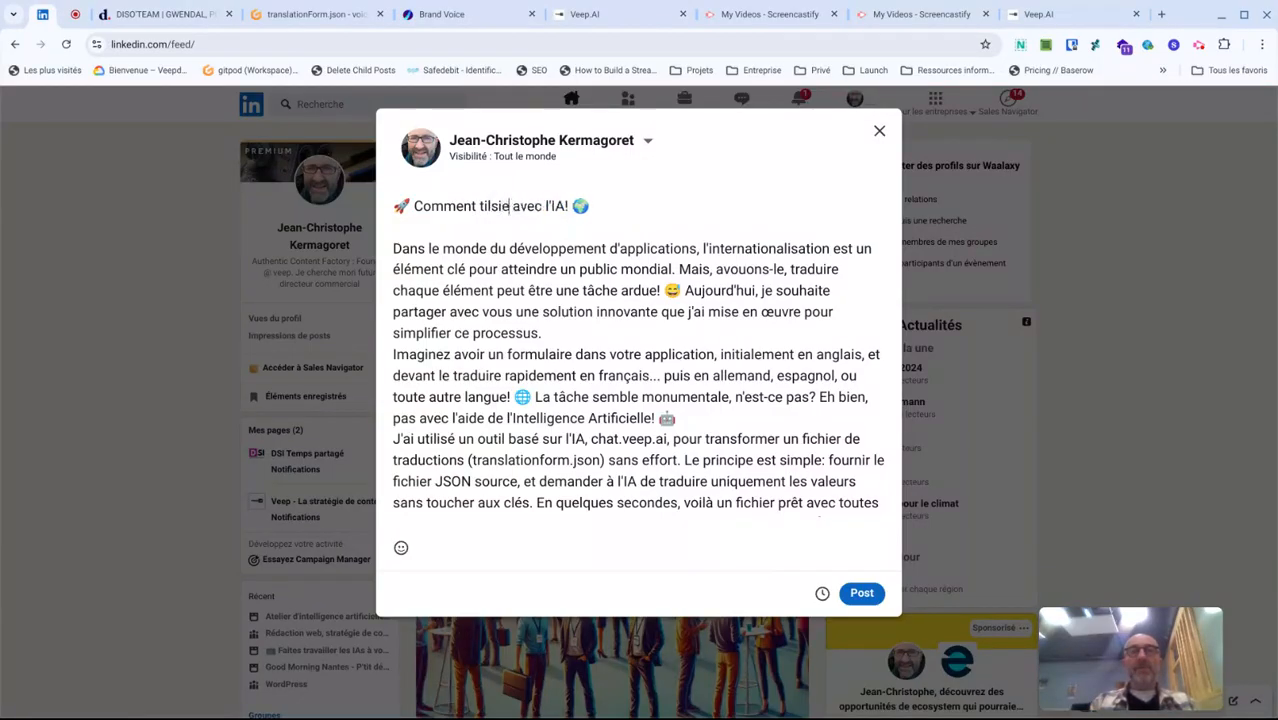
key(ctrl+Left)
text(ut)
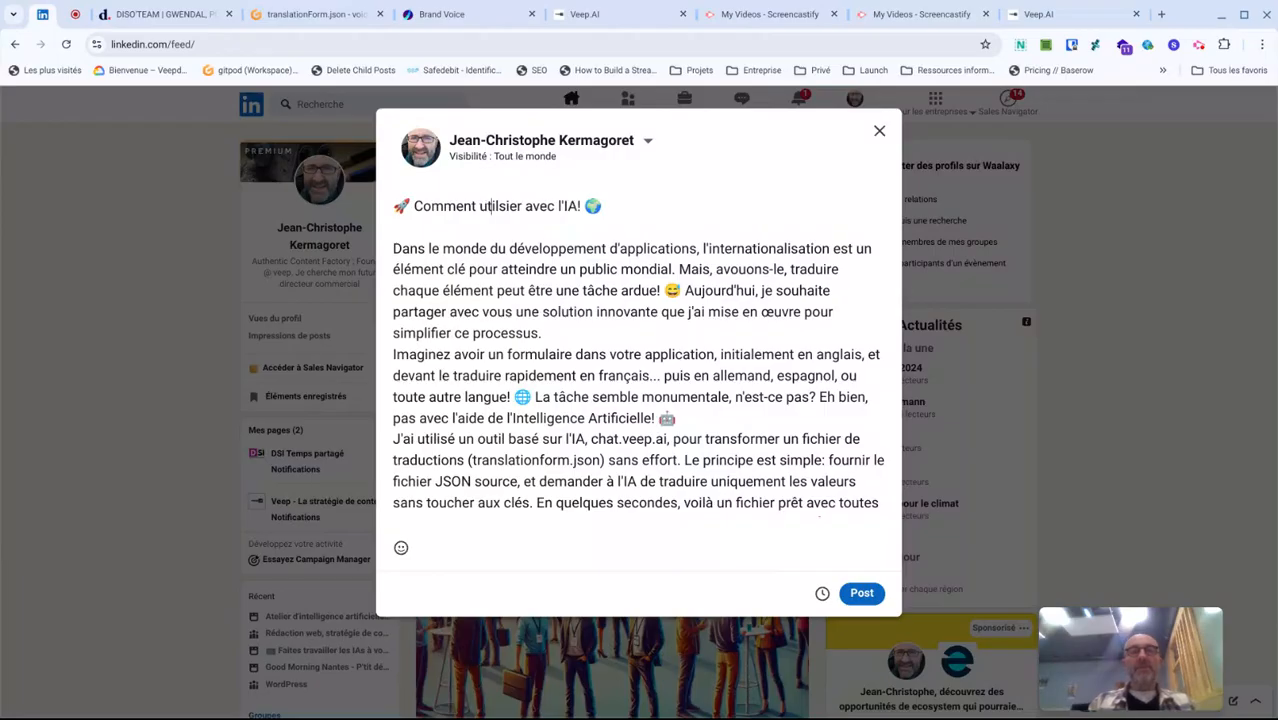
text(i)
key(ctrl+shift+Left)
key(BackSpace)
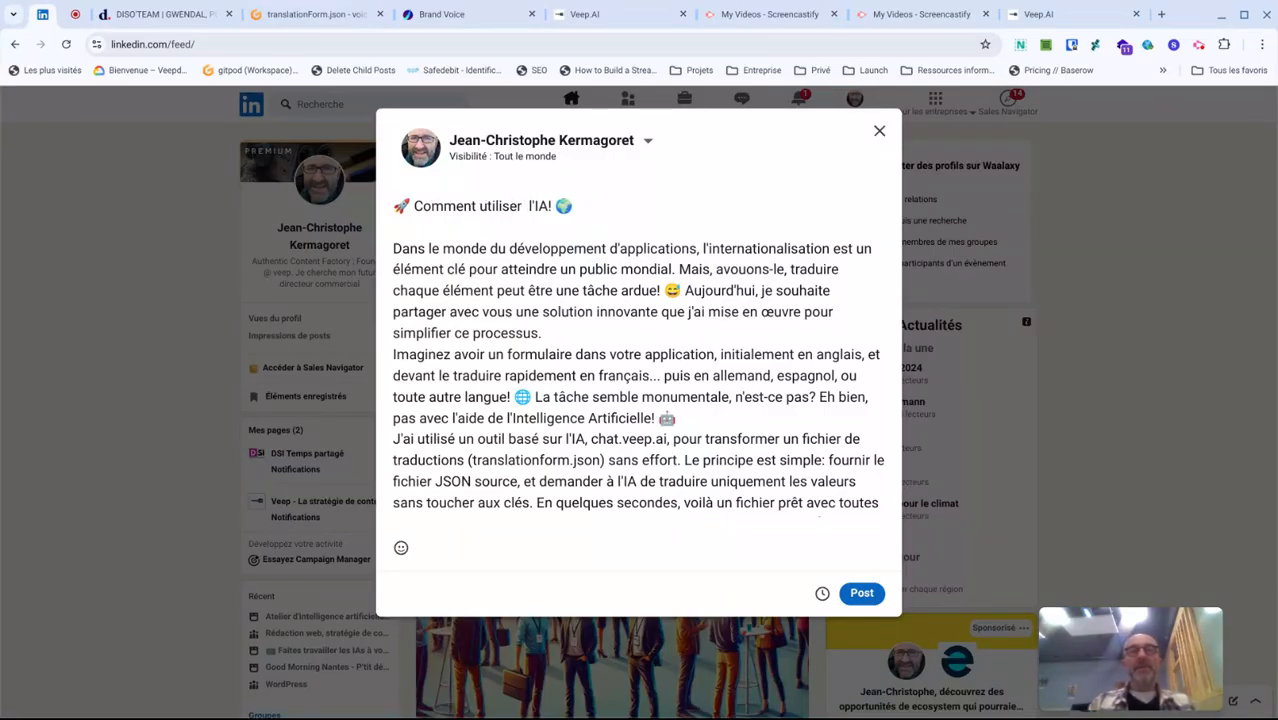
key(BackSpace)
- Extend the headline after "l'IA" with "pour traduire un formulaire en plusieurs langues", followed by a space before the exclamation mark
text(pour traduire u)
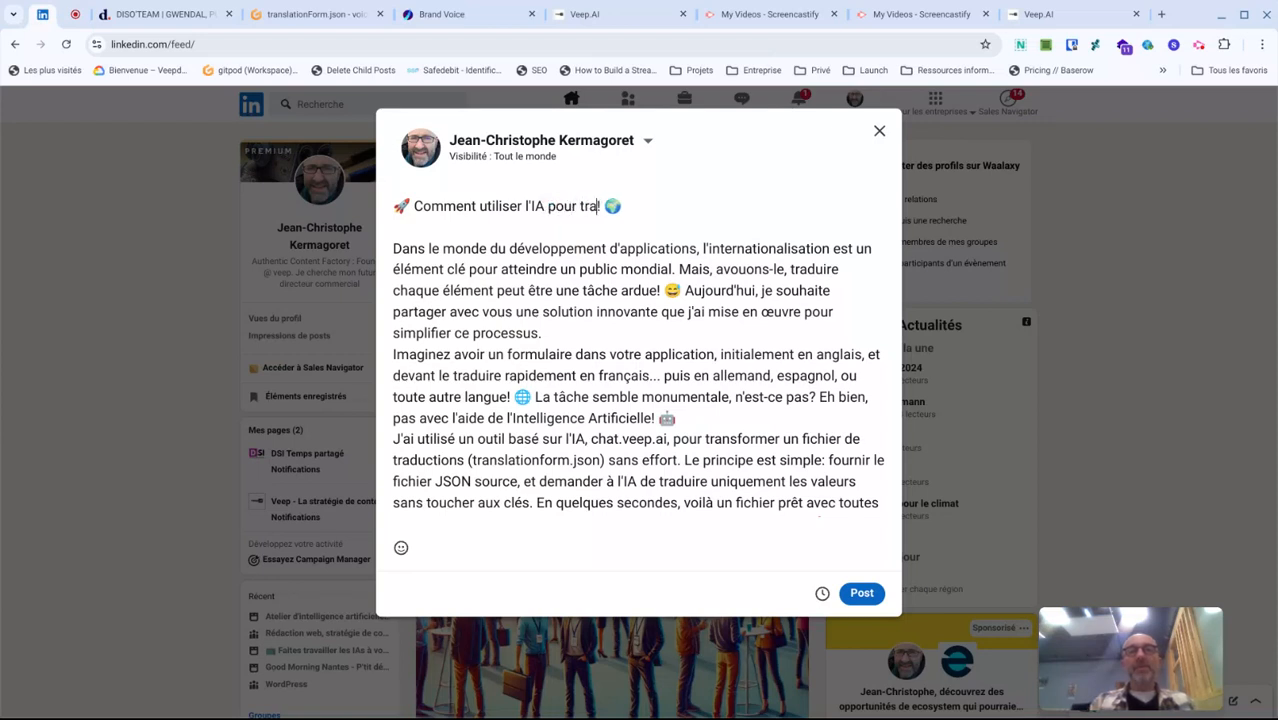
text(n formulauir)
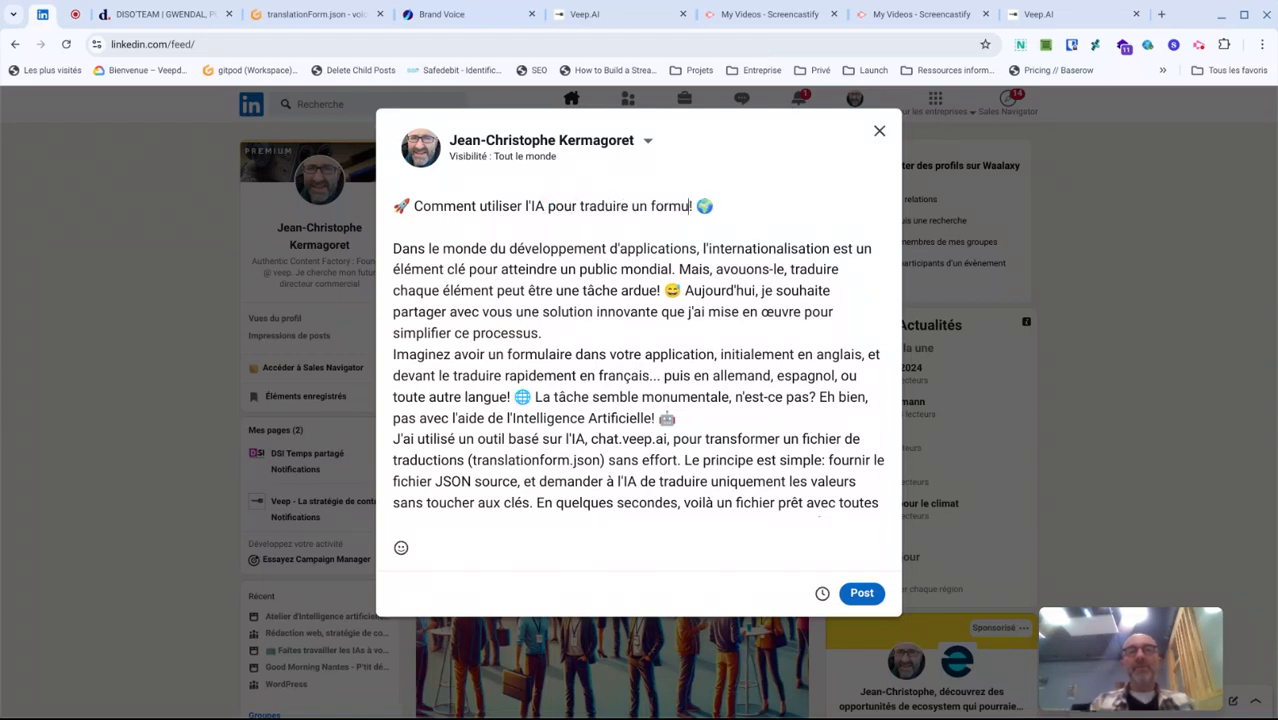
key(BackSpace)
key(BackSpace)
key(BackSpace)
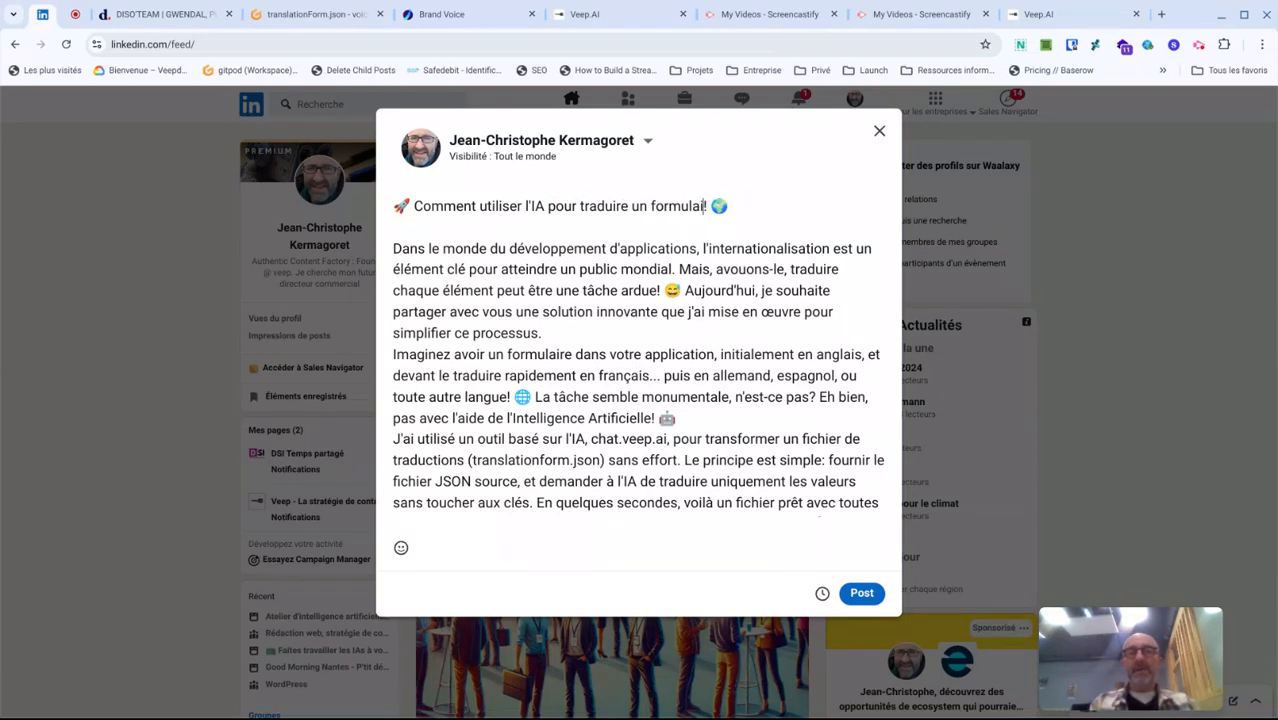
text(ire en plusieurs langu)
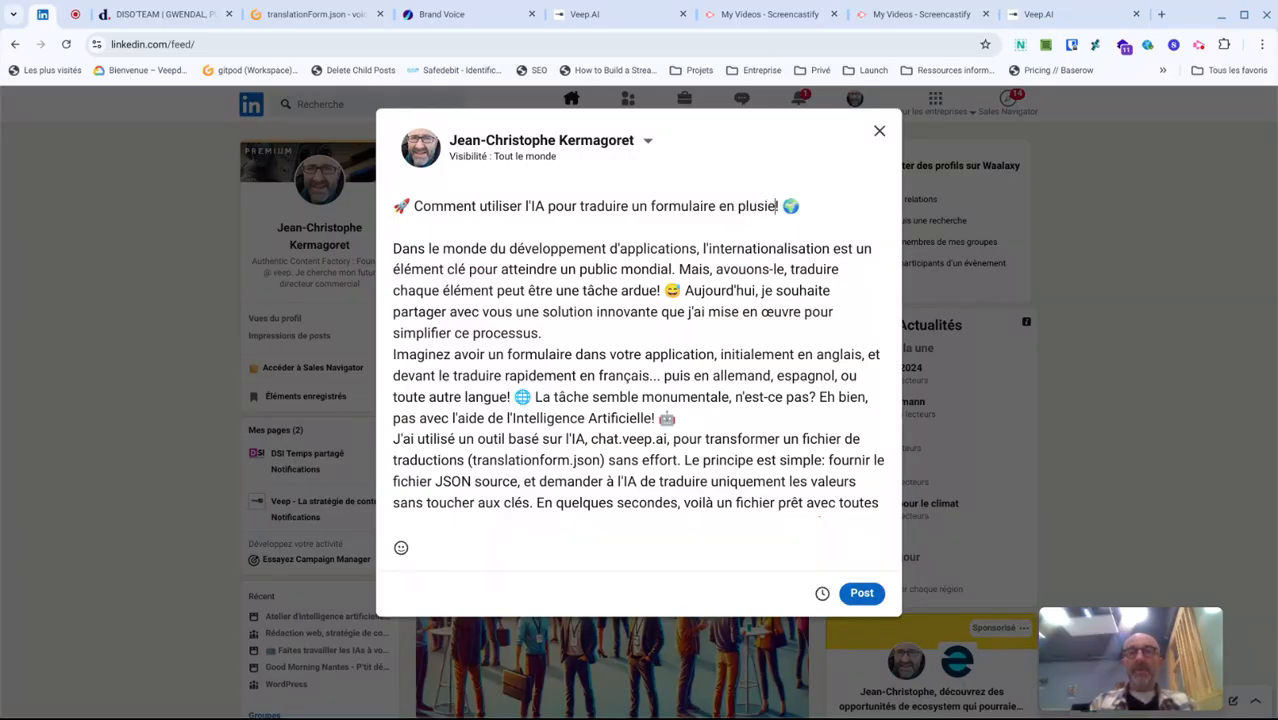
text(es)
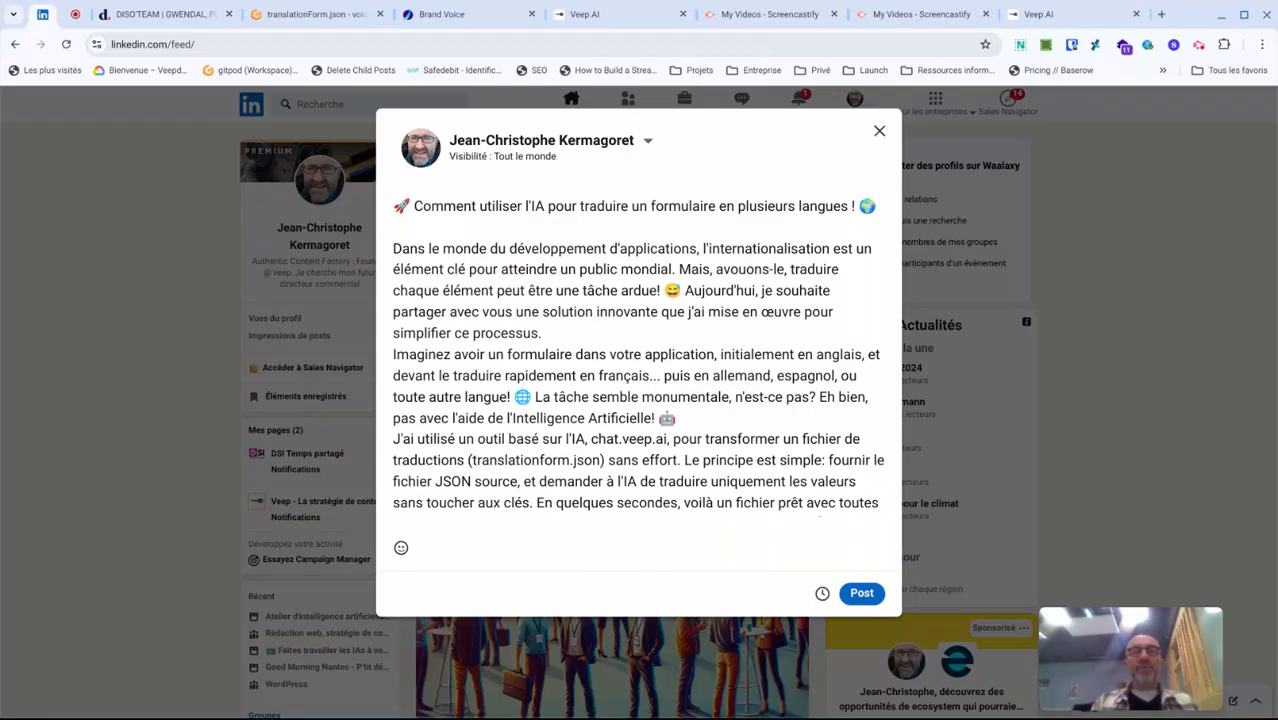
- Delete ", avouons-le," after "Mais" in the first paragraph and add a space before the exclamation mark following "ardue"
key(Up)
key(Up)
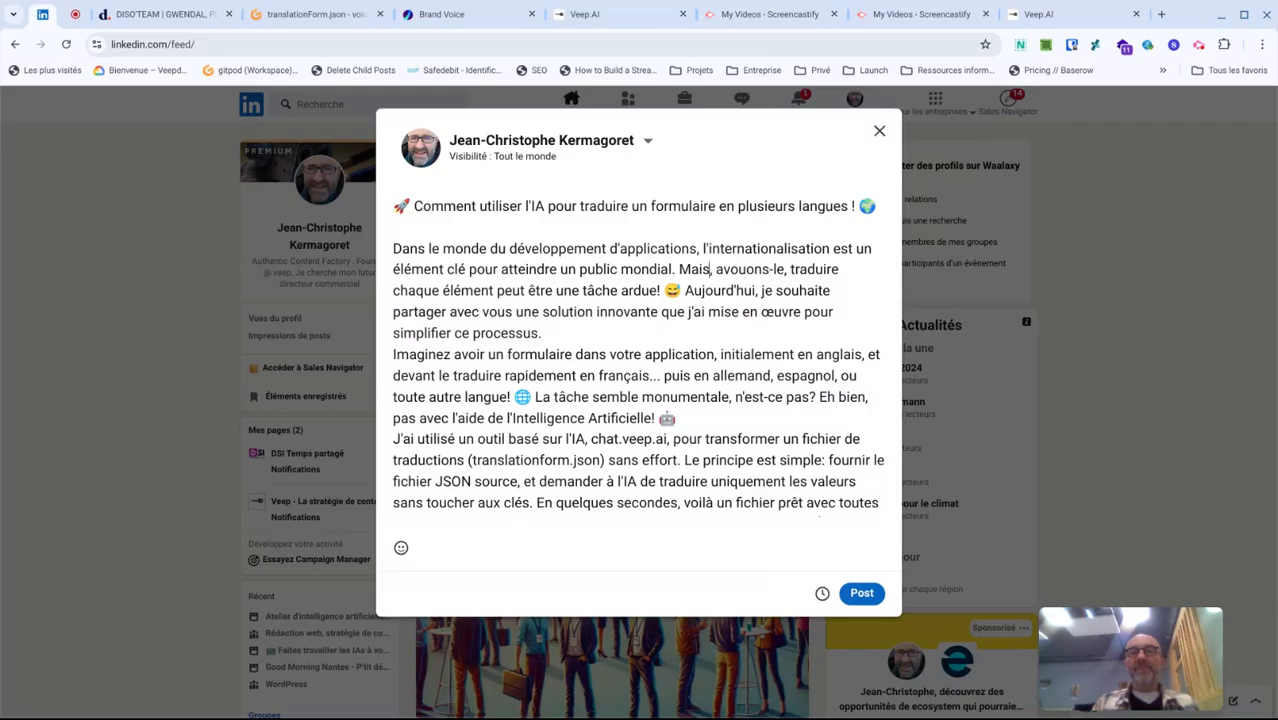
key(ctrl+shift+Right)
key(ctrl+shift+Right)
key(ctrl+shift+Right)
key(ctrl+shift+Right)
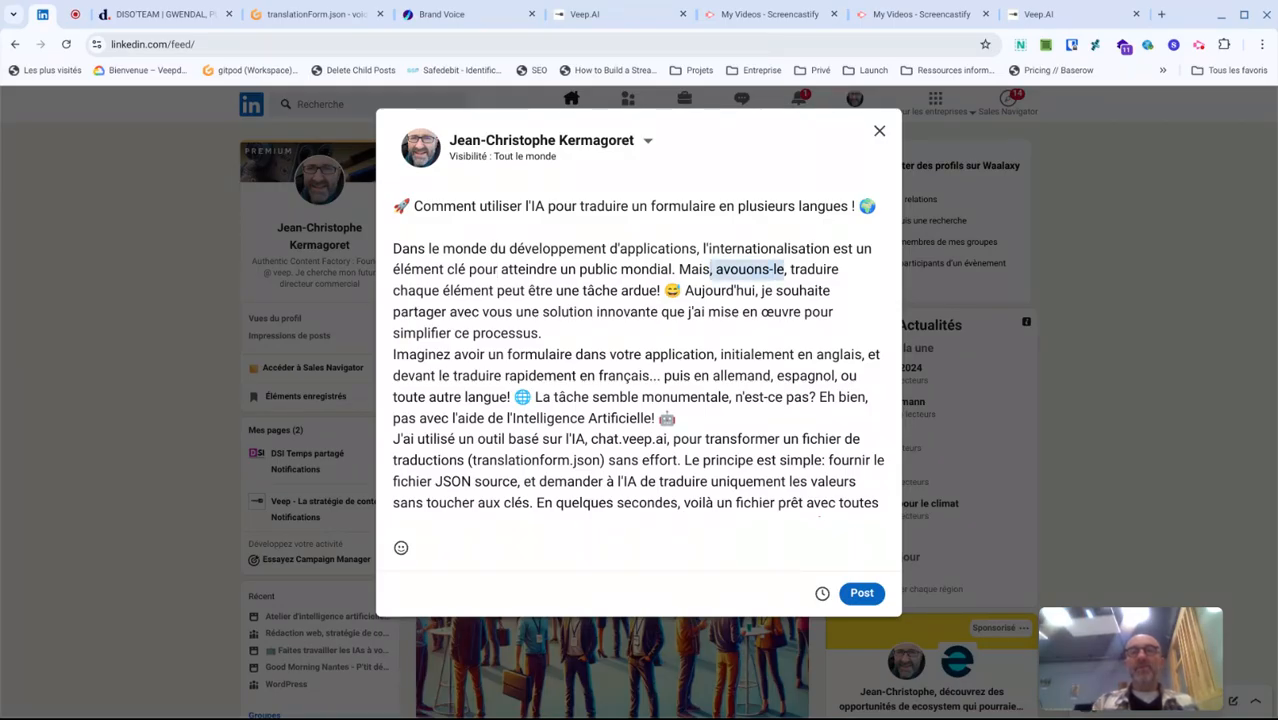
key(Delete)
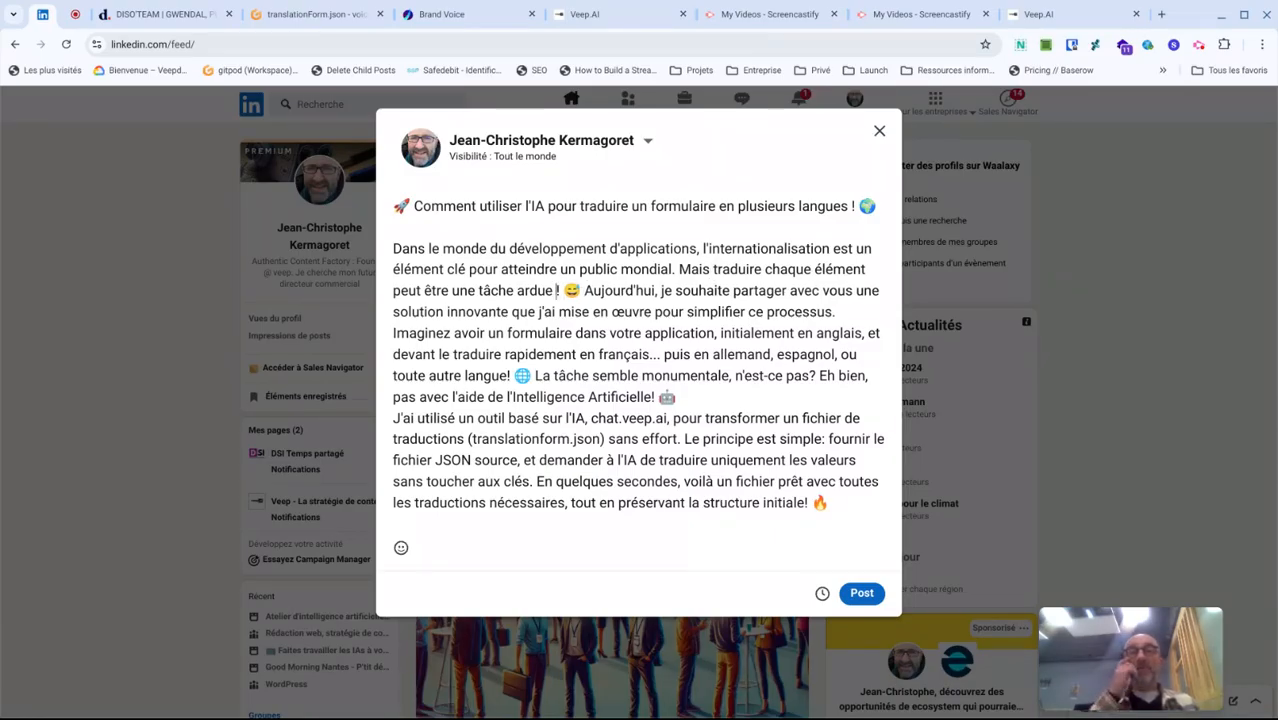
- Split the first paragraph before "Aujourd'hui", leaving a blank line between the two parts
key(Right)
key(Right)
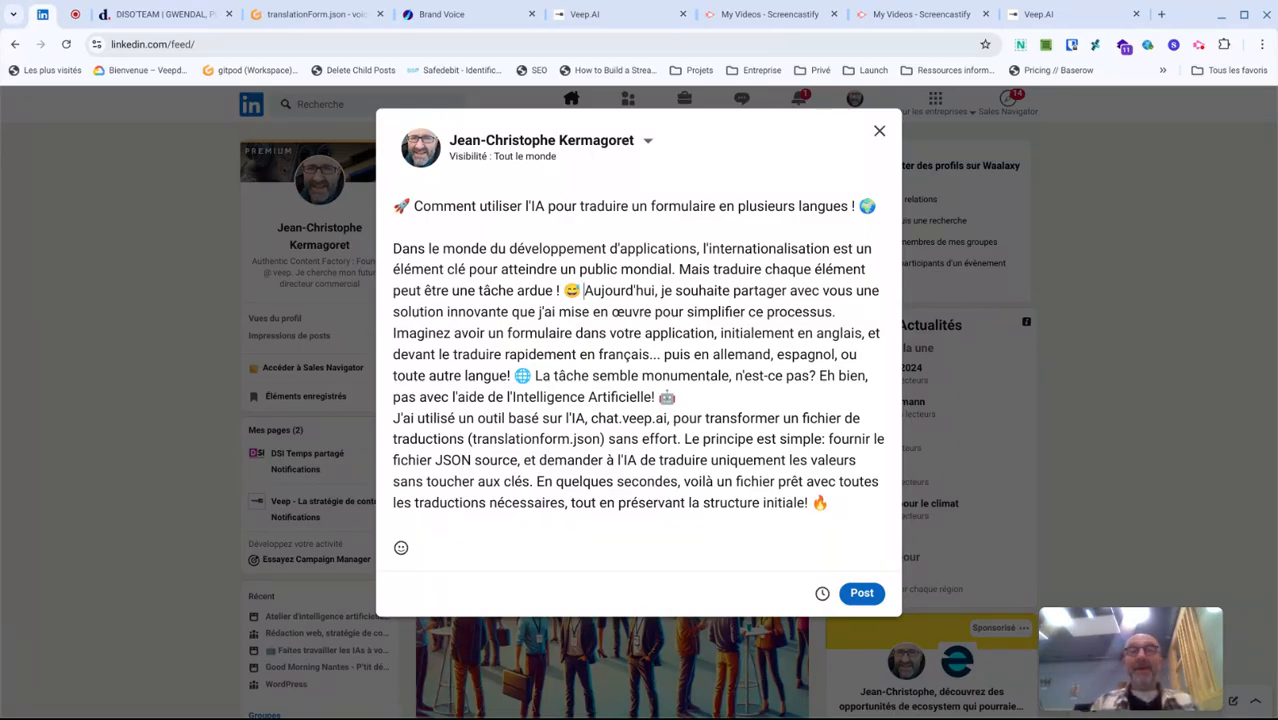
key(Return)
key(Return)
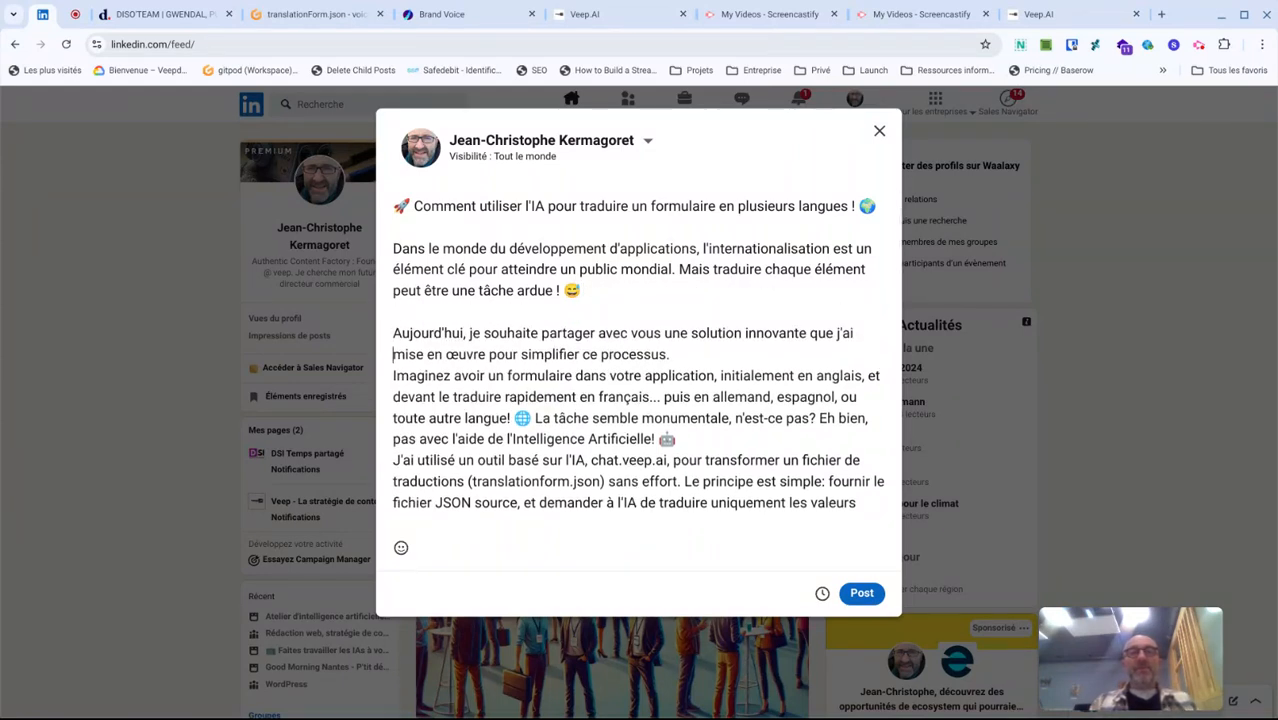
- Change "innovante" to "originale" in the "Aujourd'hui" paragraph and insert a blank line before "Imaginez avoir un formulaire"
double_click(806, 333)
text(originale)
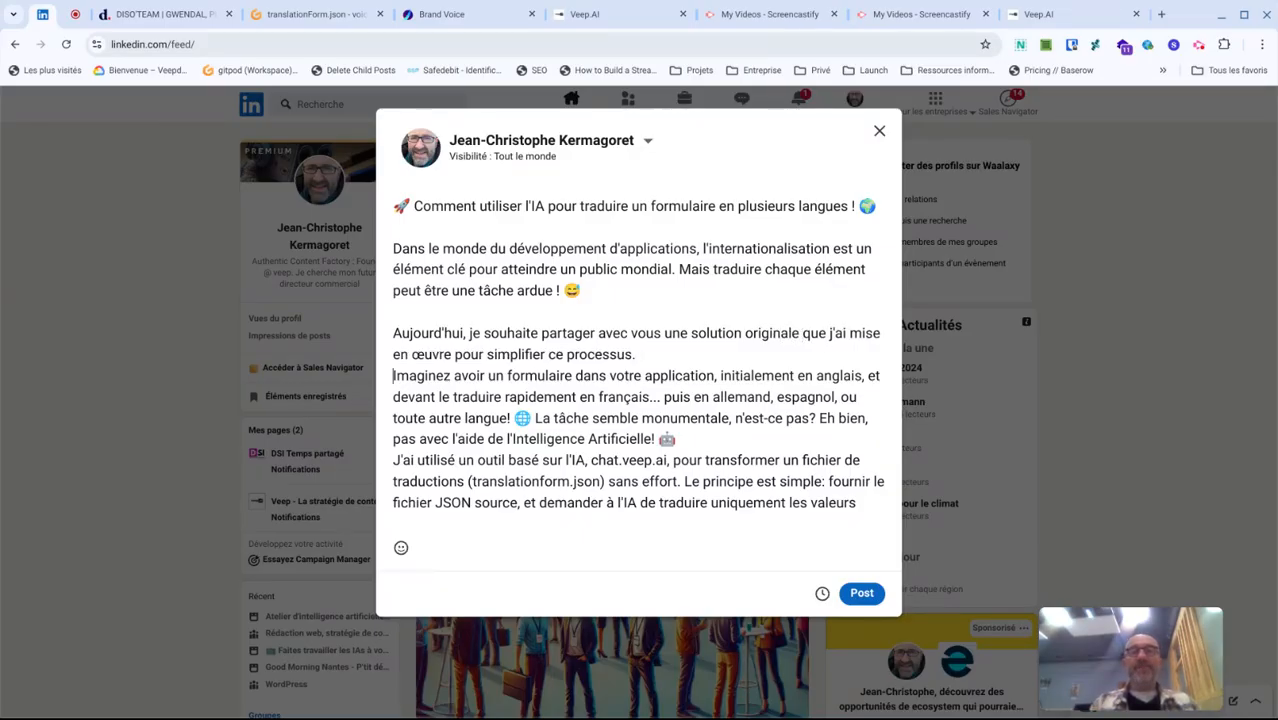
key(Return)
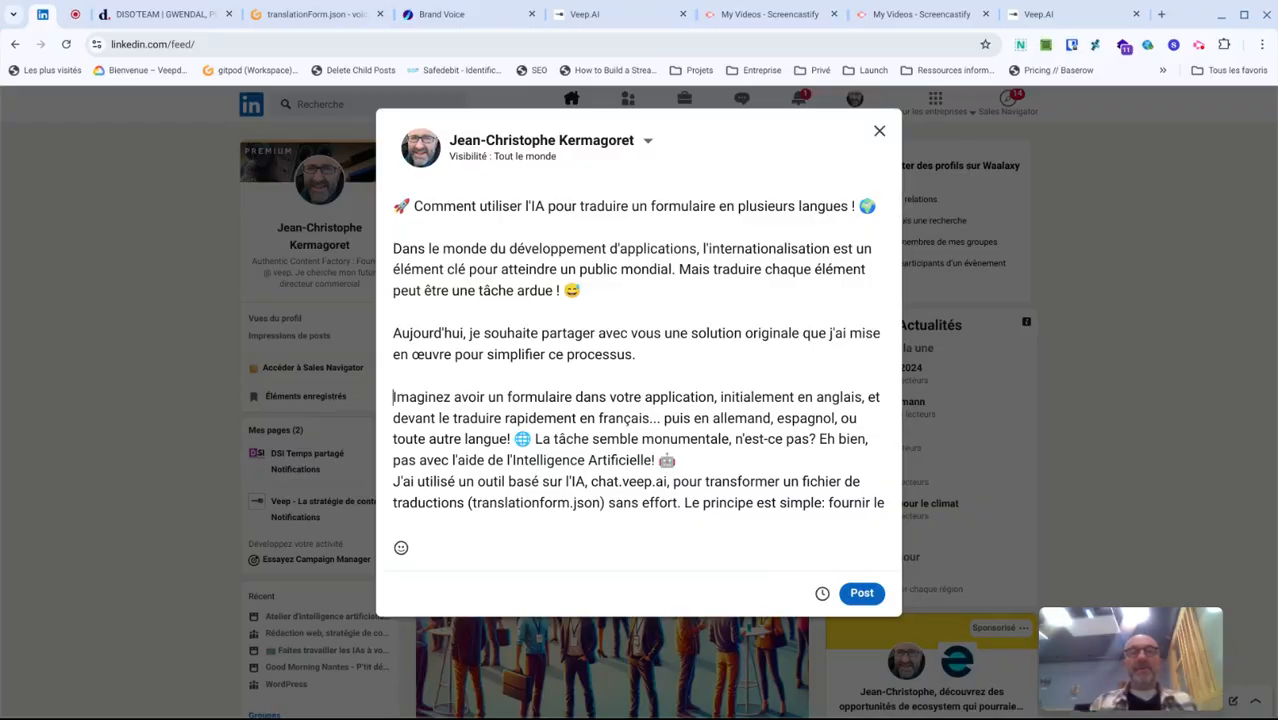
- Reword the third paragraph's opening, replacing "Imaginez avoir un" with "Si vous avez un" and "devant" with "que vous devez"
key(ctrl+shift+Right)
key(ctrl+shift+Right)
key(ctrl+shift+Right)
text(Si vous a)
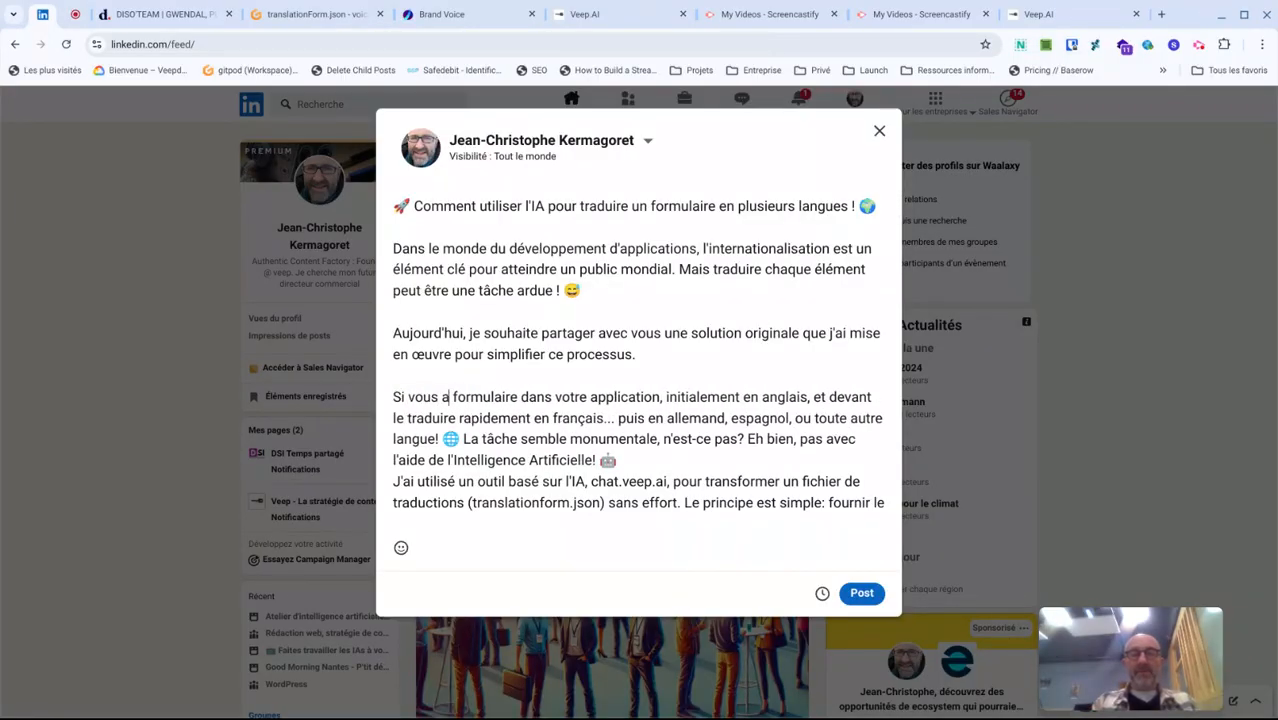
text(vez un)
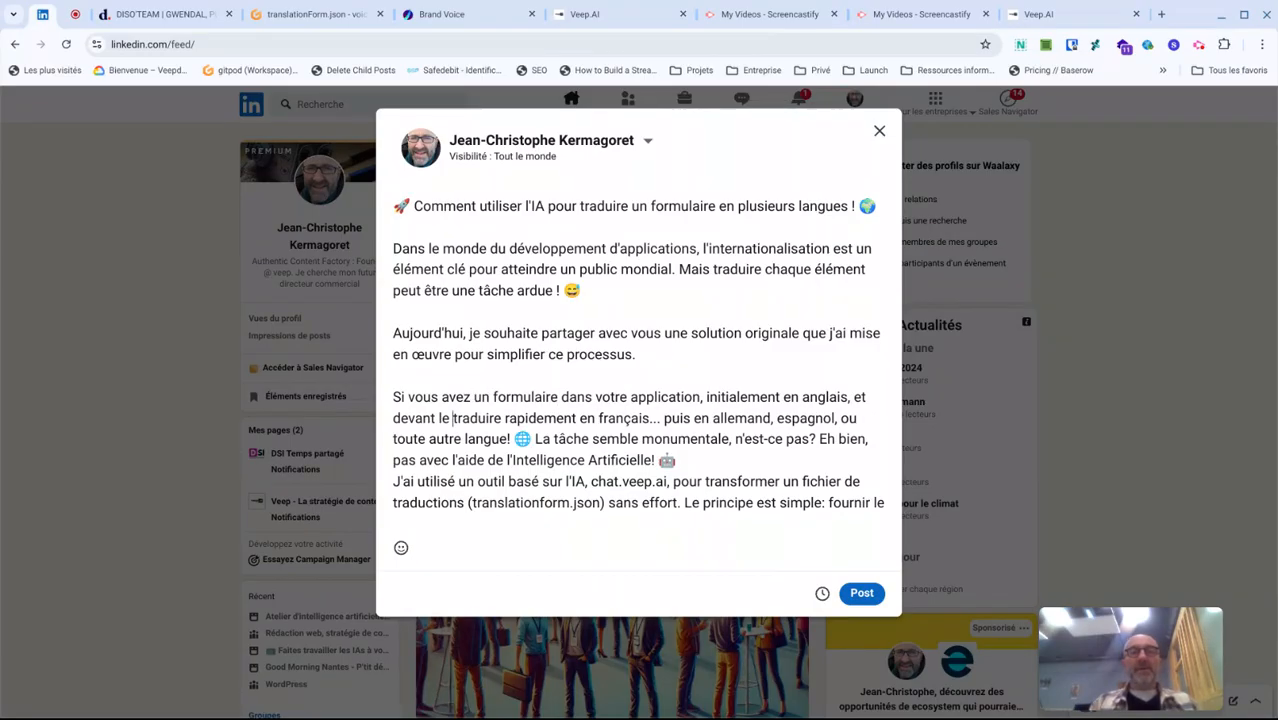
key(ctrl+shift+Right)
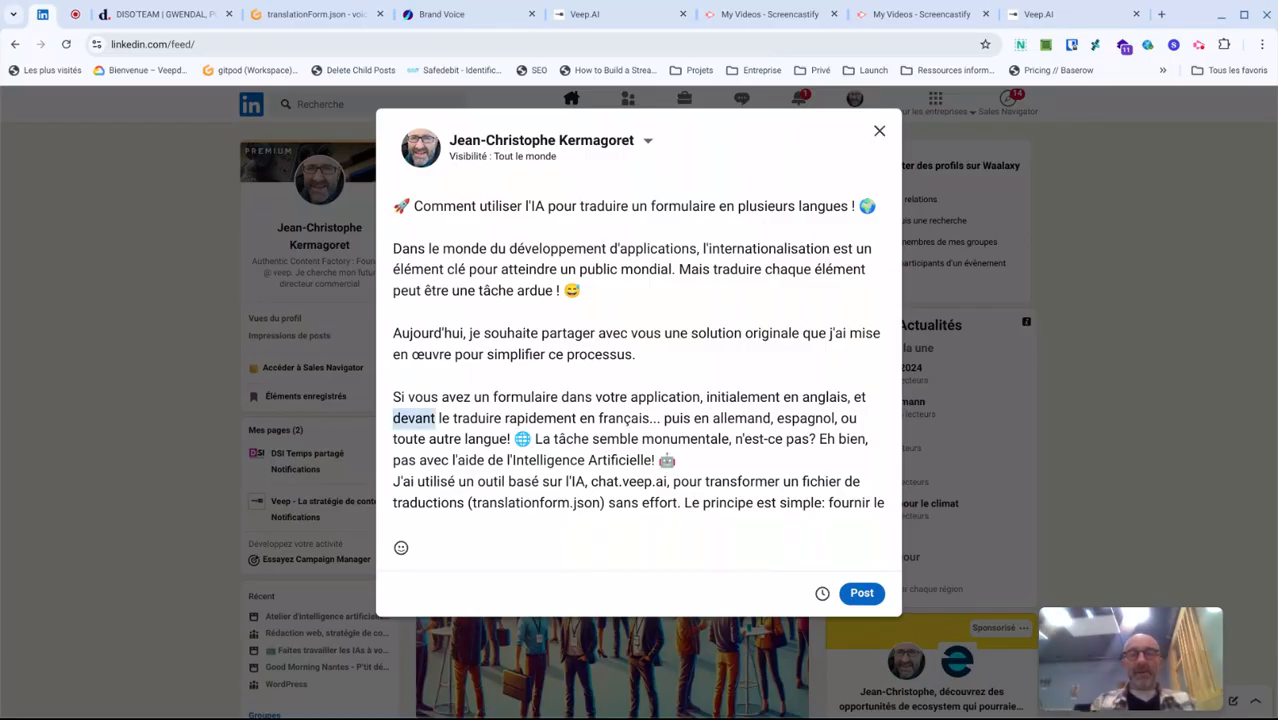
text(que vous devez)
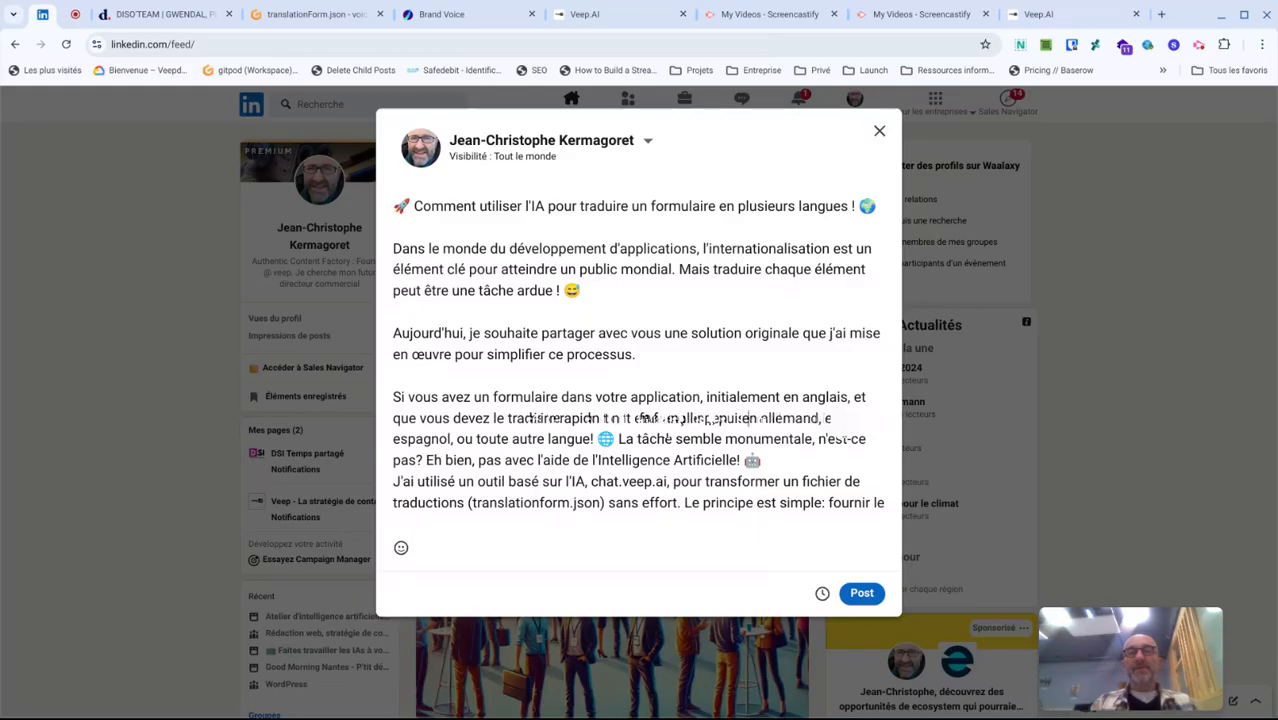
- Shorten the list of languages by removing "espagnol", so it reads "puis en allemand ou toute autre langue!"
key(ctrl+Left)
key(ctrl+Left)
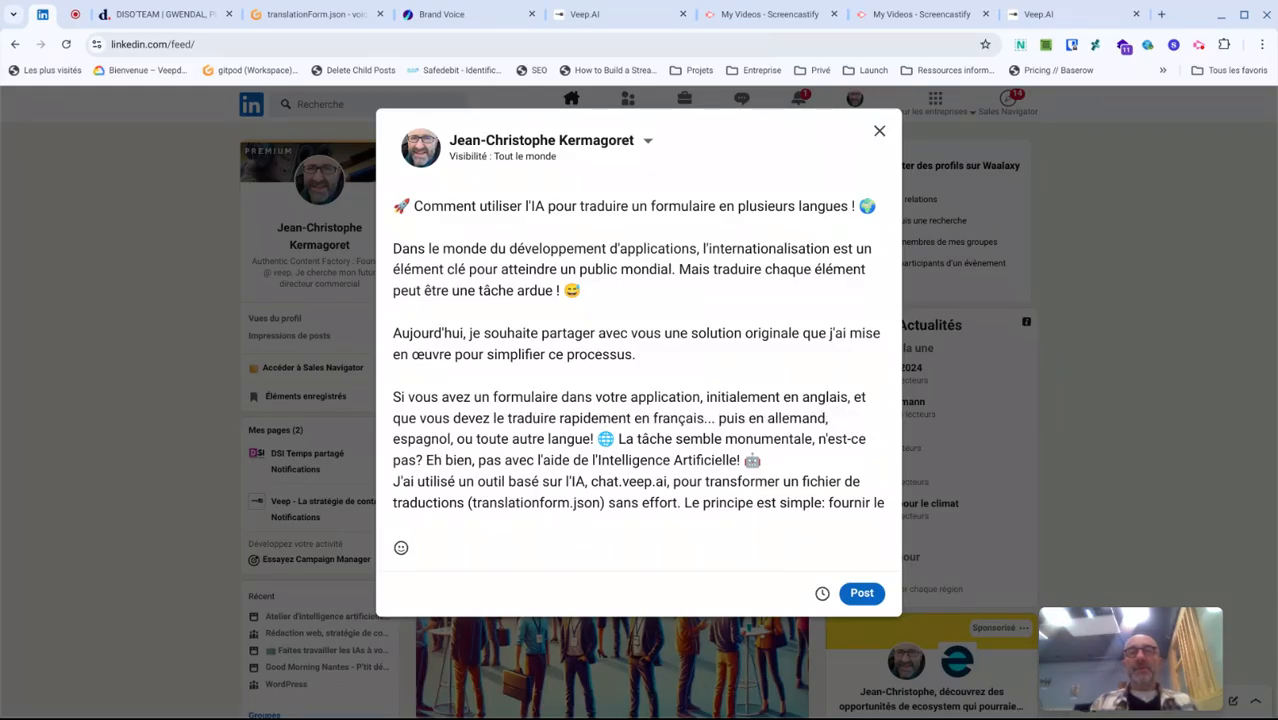
key(ctrl+shift+Right)
key(ctrl+shift+Right)
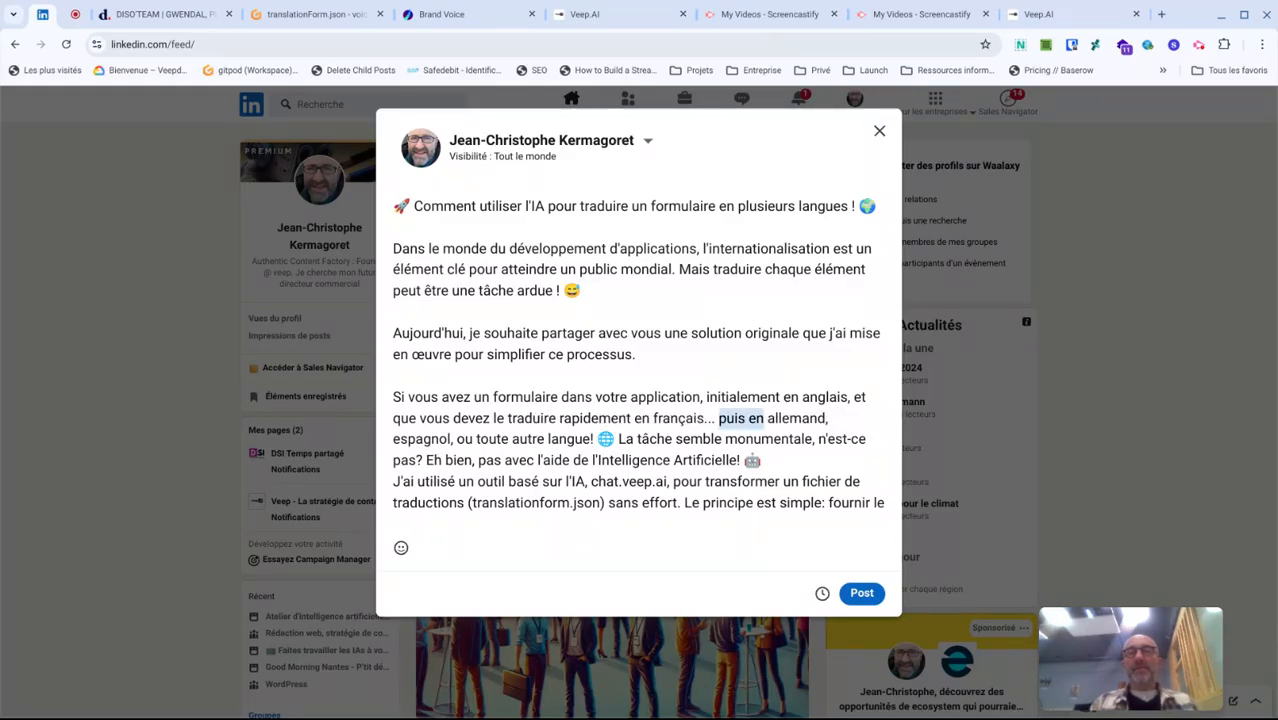
key(End)
key(BackSpace)
text(ou aut)
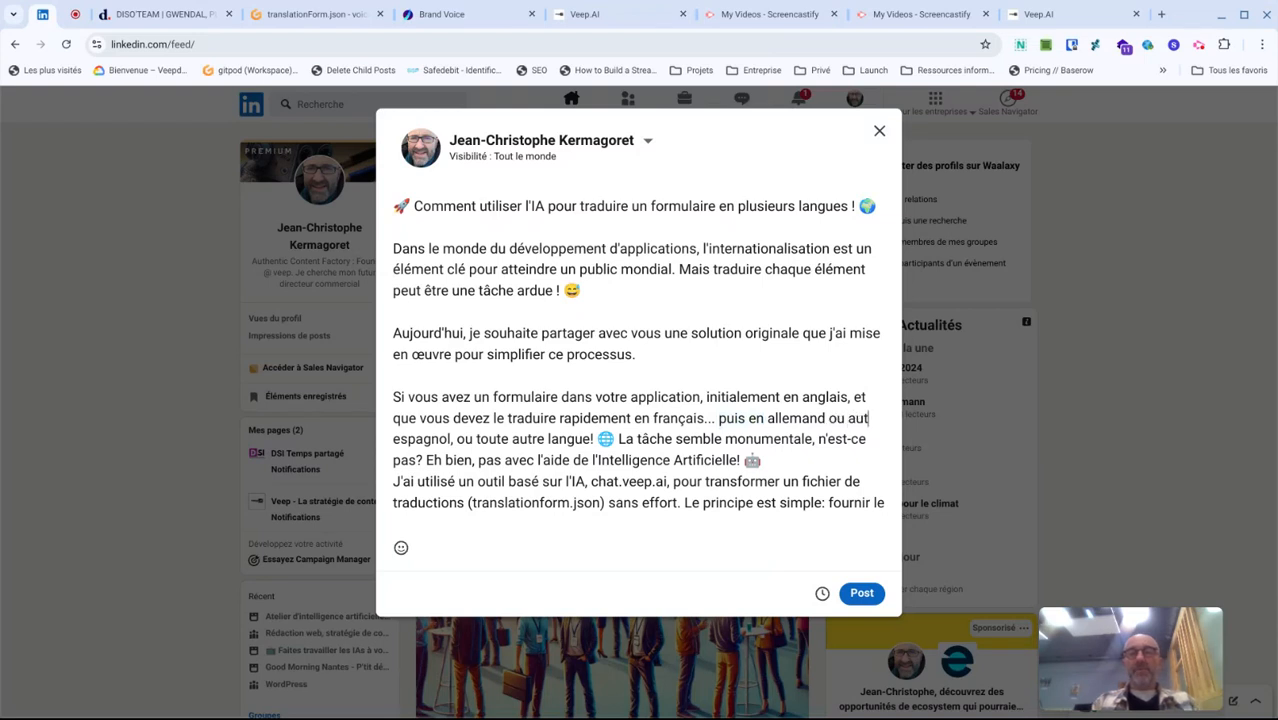
text(re)
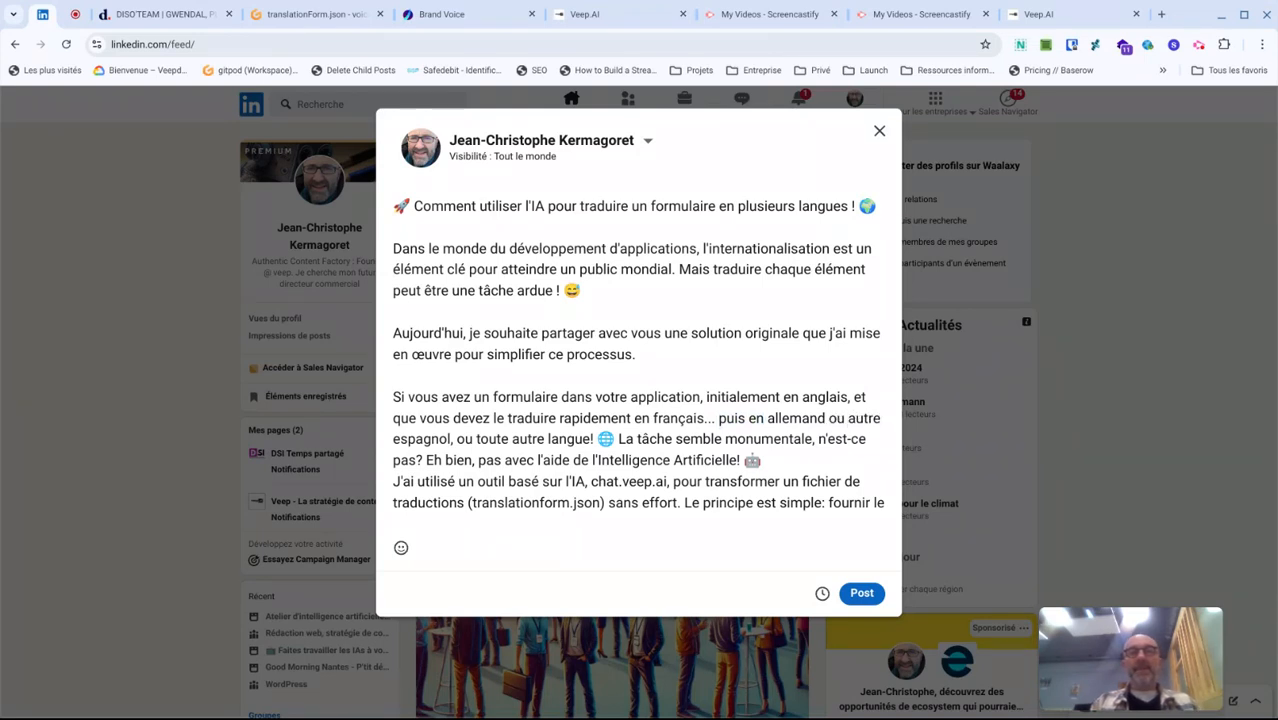
key(ctrl+shift+Right)
key(ctrl+shift+Right)
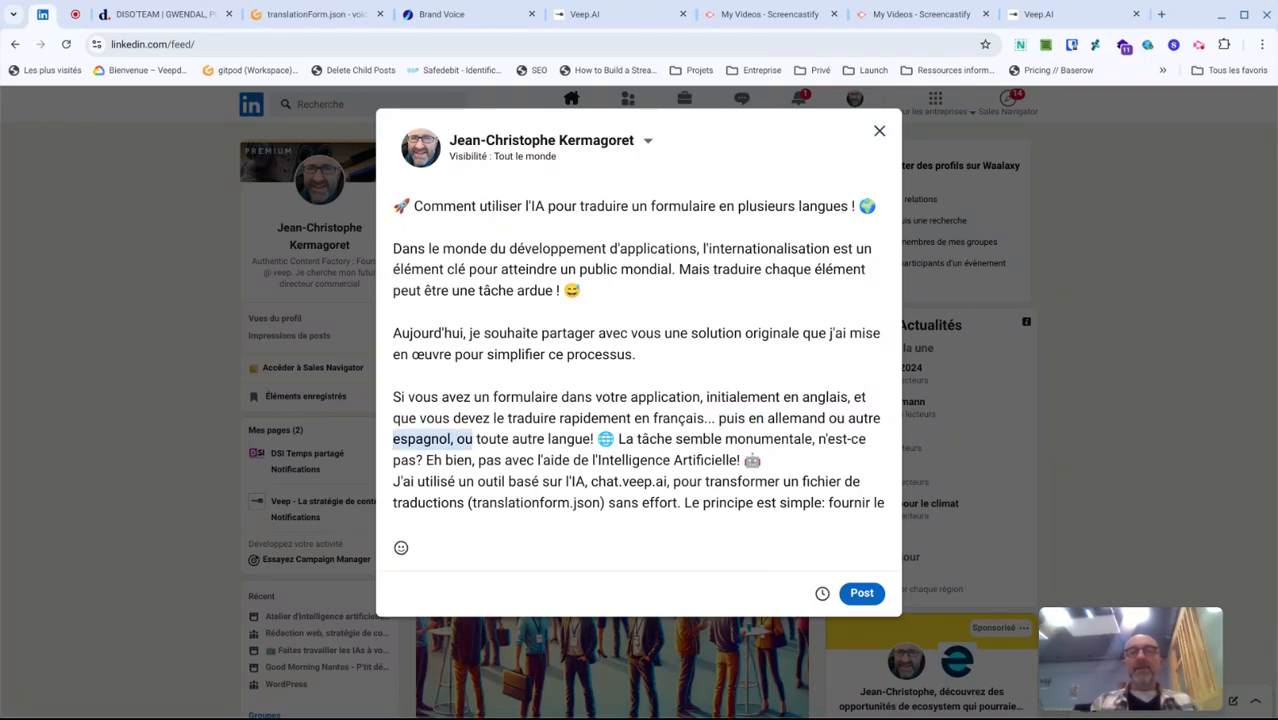
key(BackSpace)
key(BackSpace)
key(BackSpace)
key(BackSpace)
key(BackSpace)
key(BackSpace)
key(BackSpace)
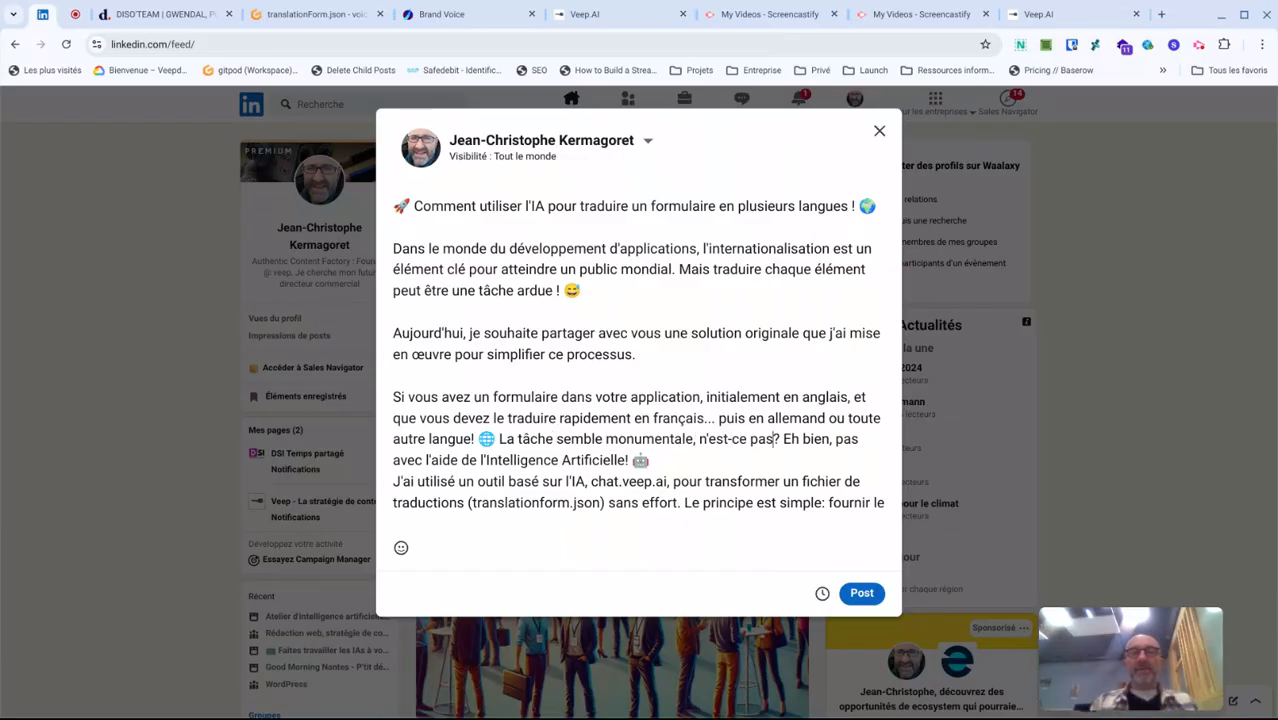
- Insert "(on pourrait imaginer aisément avoir 25 traductions seulement pour couvrir l'Europe)" after "n'est-ce pas", before the question mark
text((on pourrait ima)
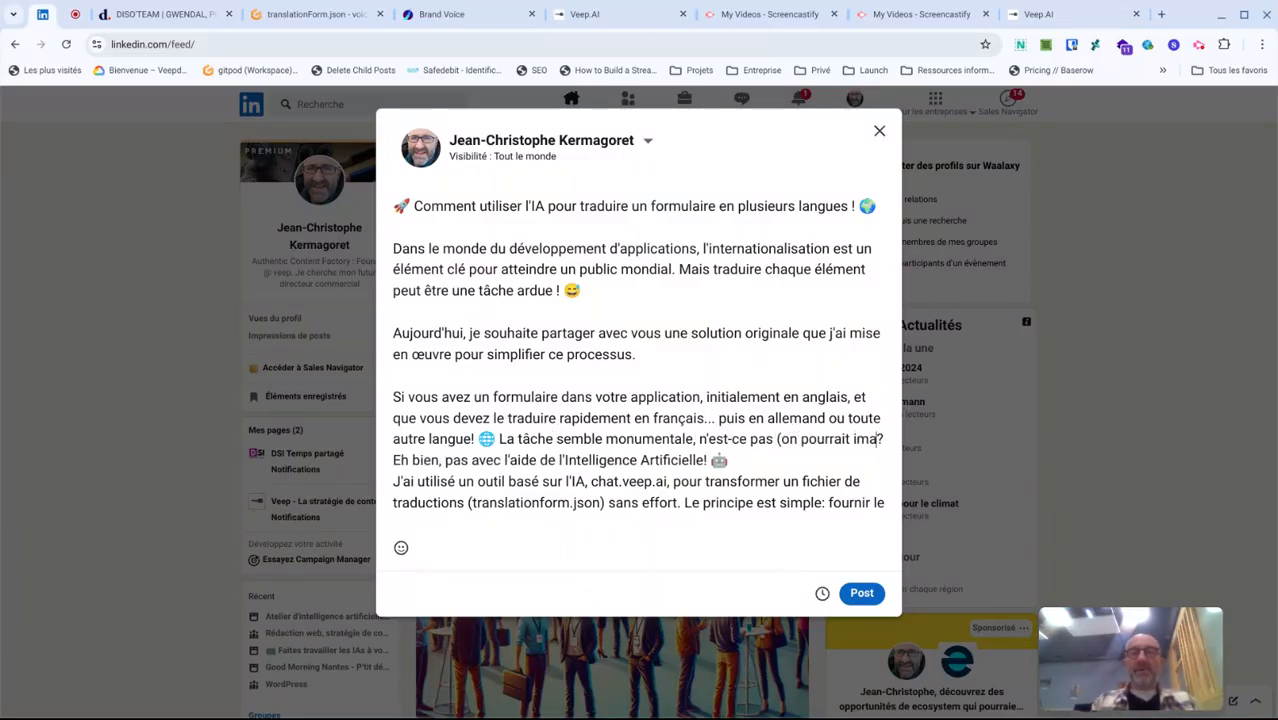
text(giner aisément a)
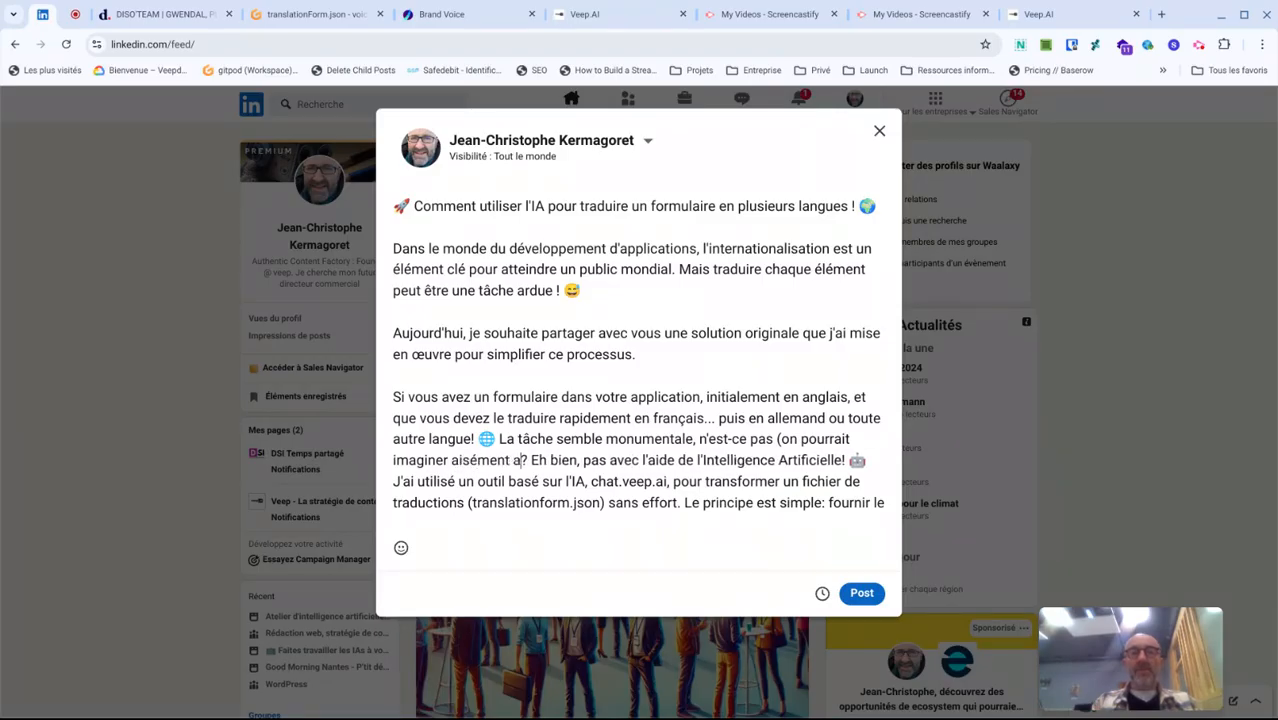
text(voir 10 trea)
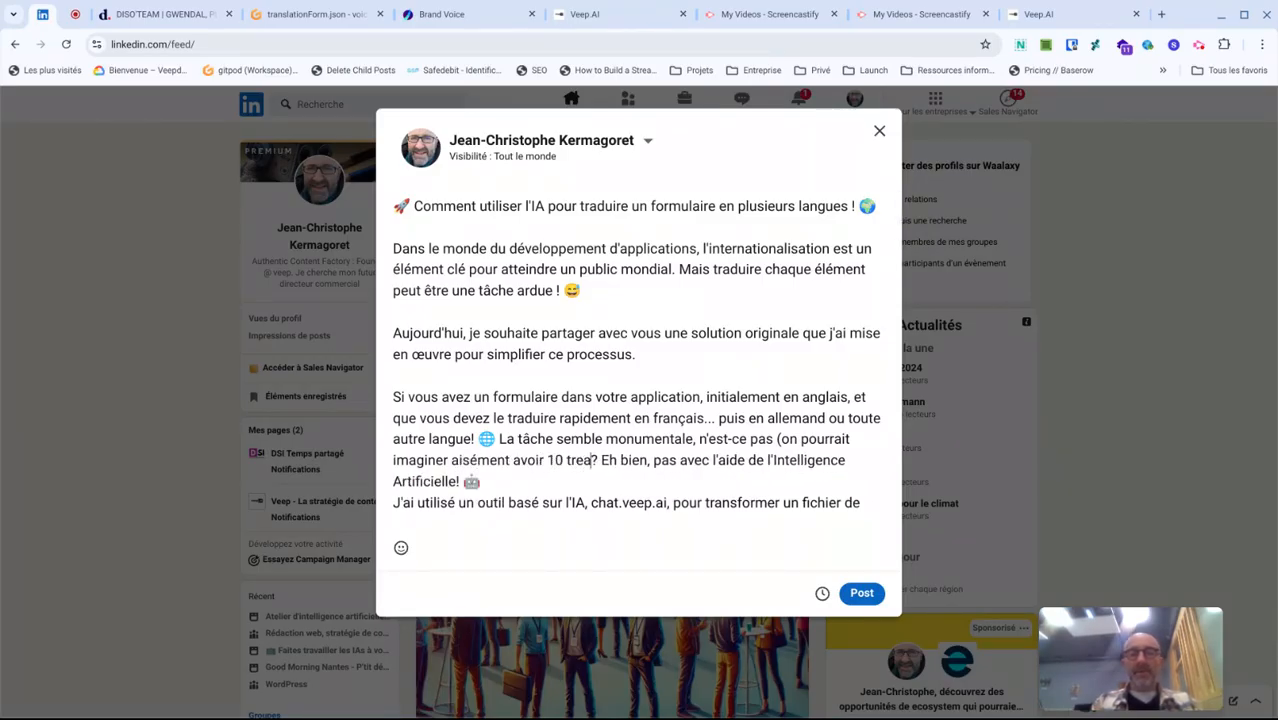
key(BackSpace)
key(BackSpace)
text(ad)
text(uction)
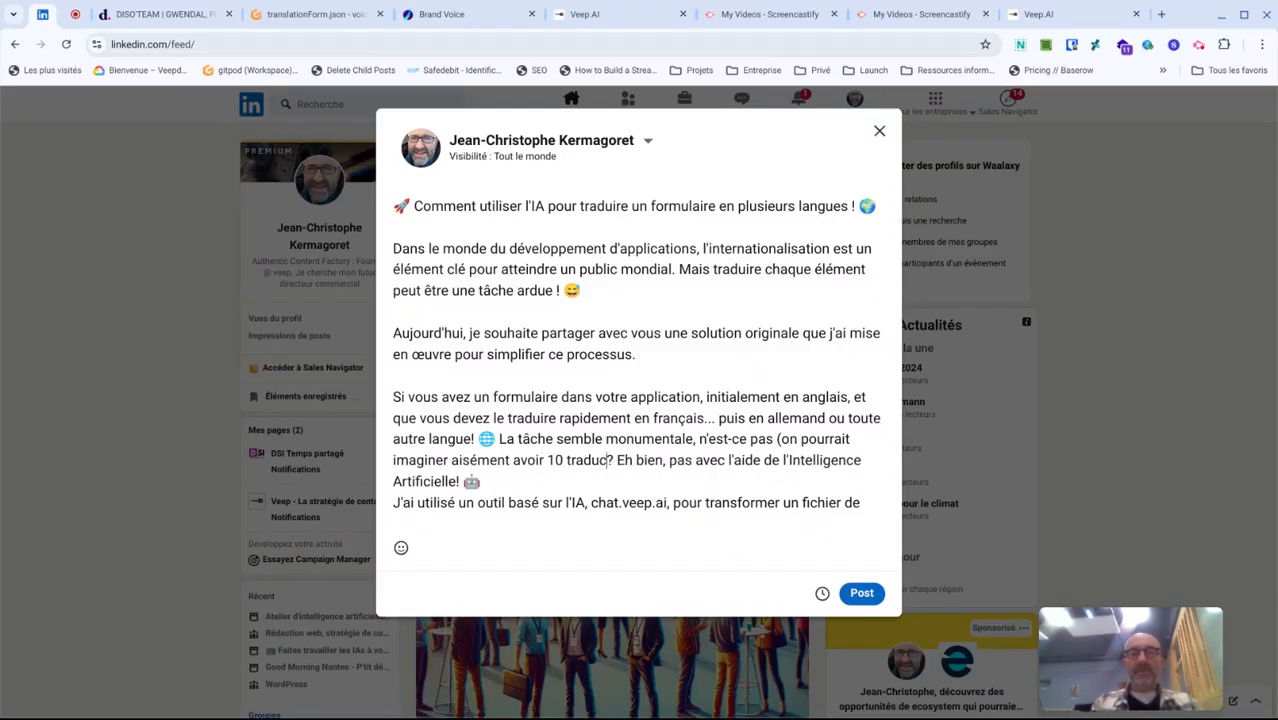
key(ctrl+shift+Left)
text(25)
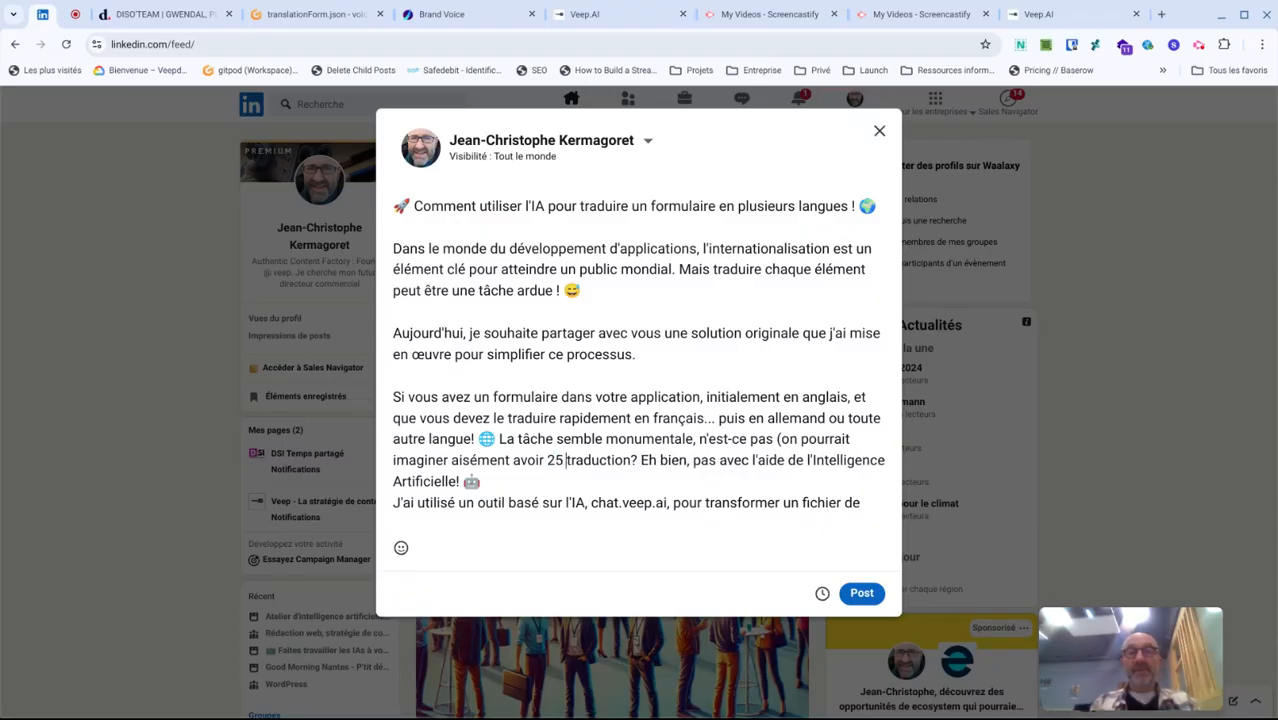
key(ctrl+Right)
text(s seulement pour vou)
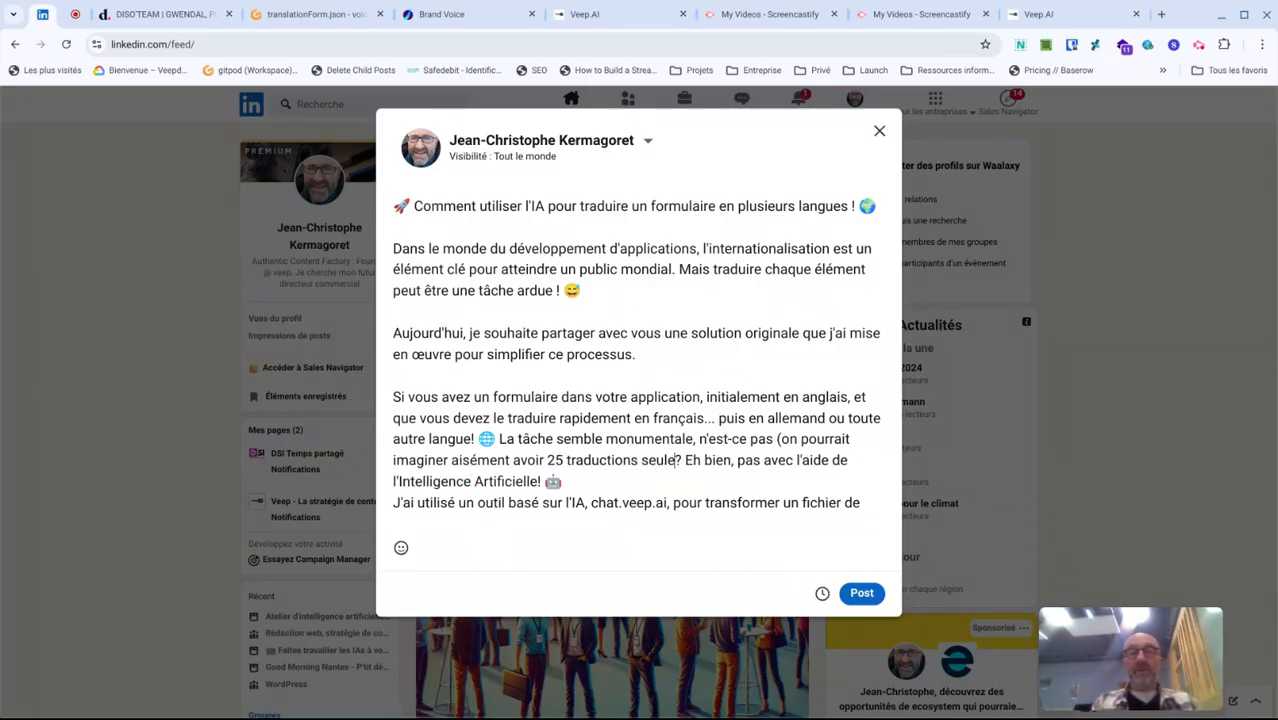
key(BackSpace)
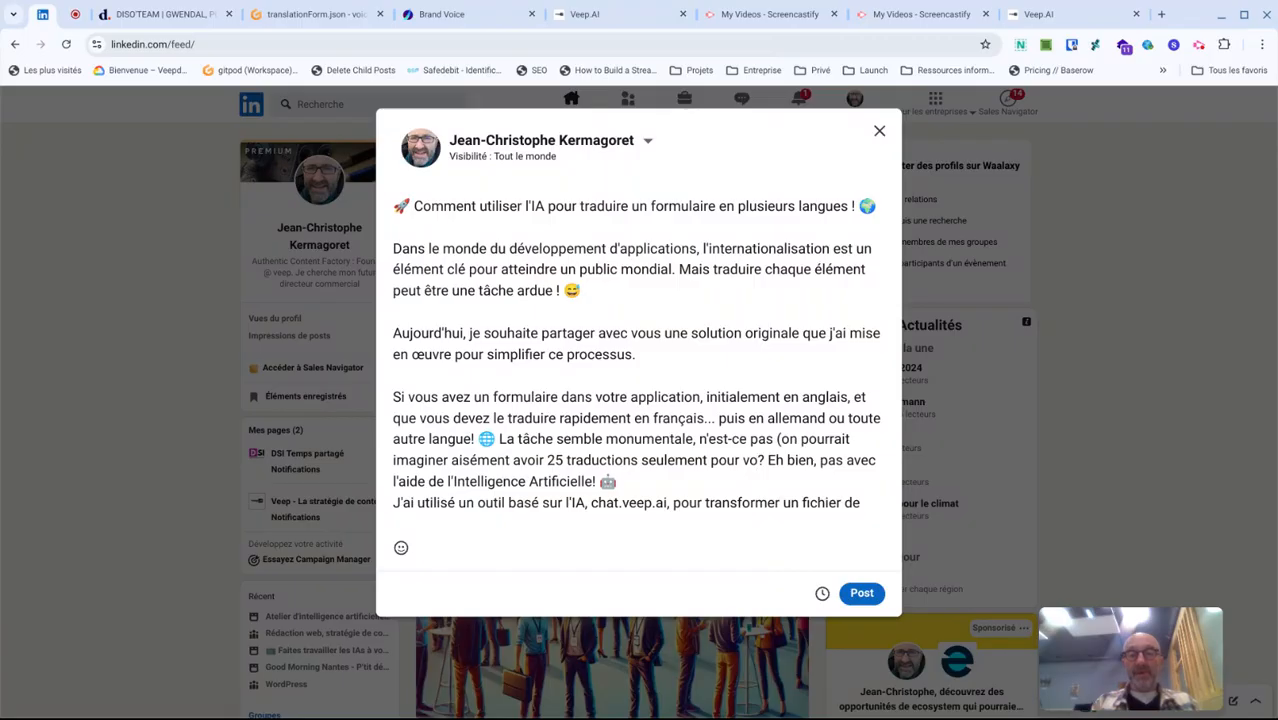
key(BackSpace)
key(BackSpace)
text(couvrir l'E)
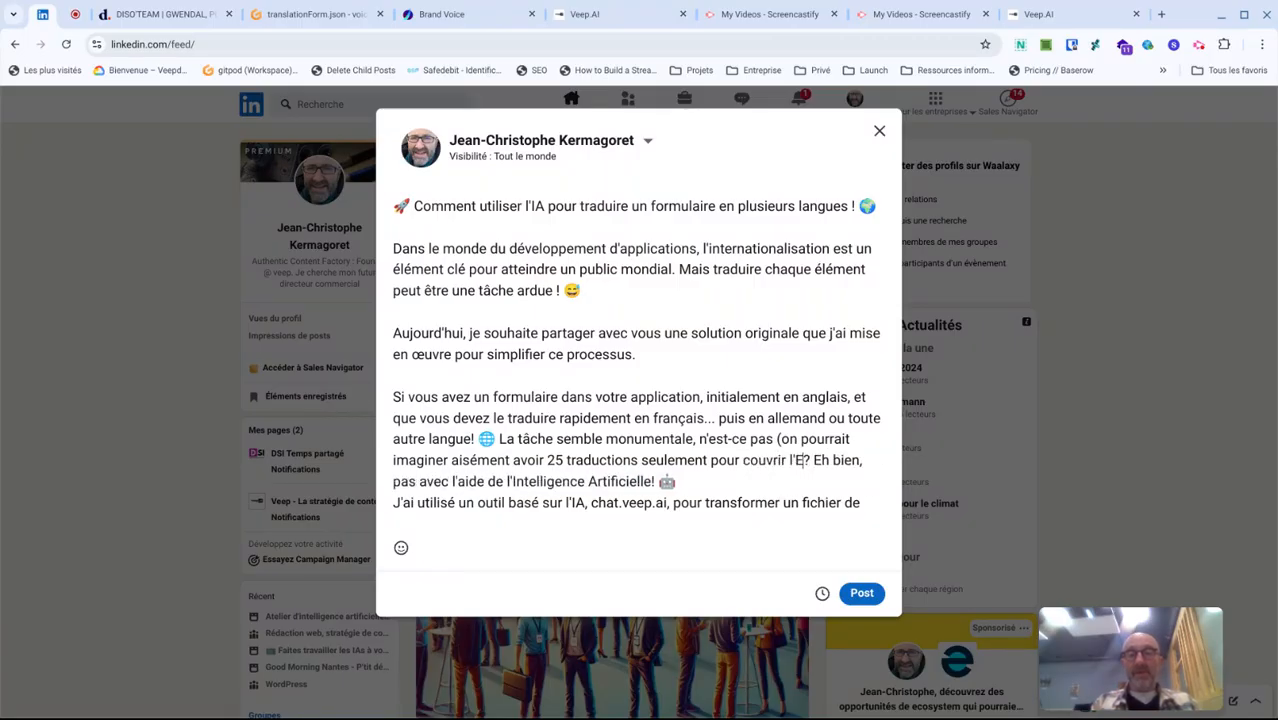
text(urope))
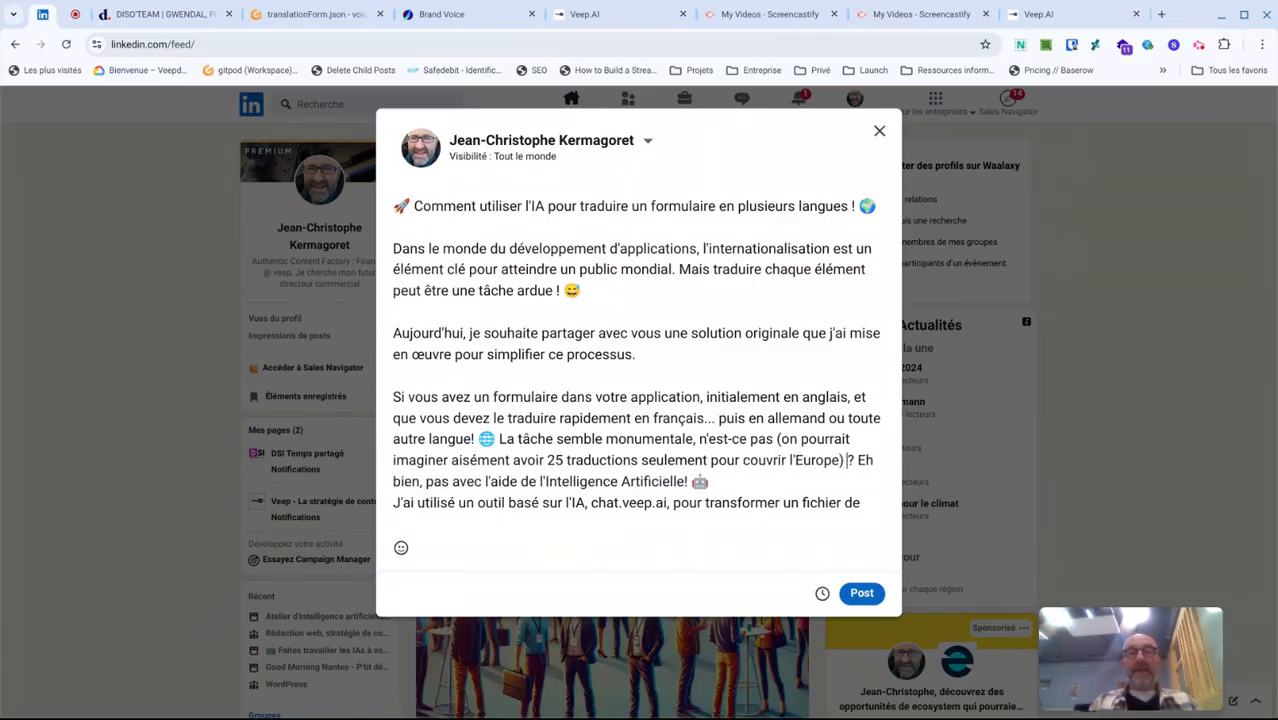
- Split the paragraph before "La tâche semble monumentale" with a blank line and add a space before the exclamation mark after "langue"
click(394, 503)
click(498, 439)
key(Return)
key(Return)
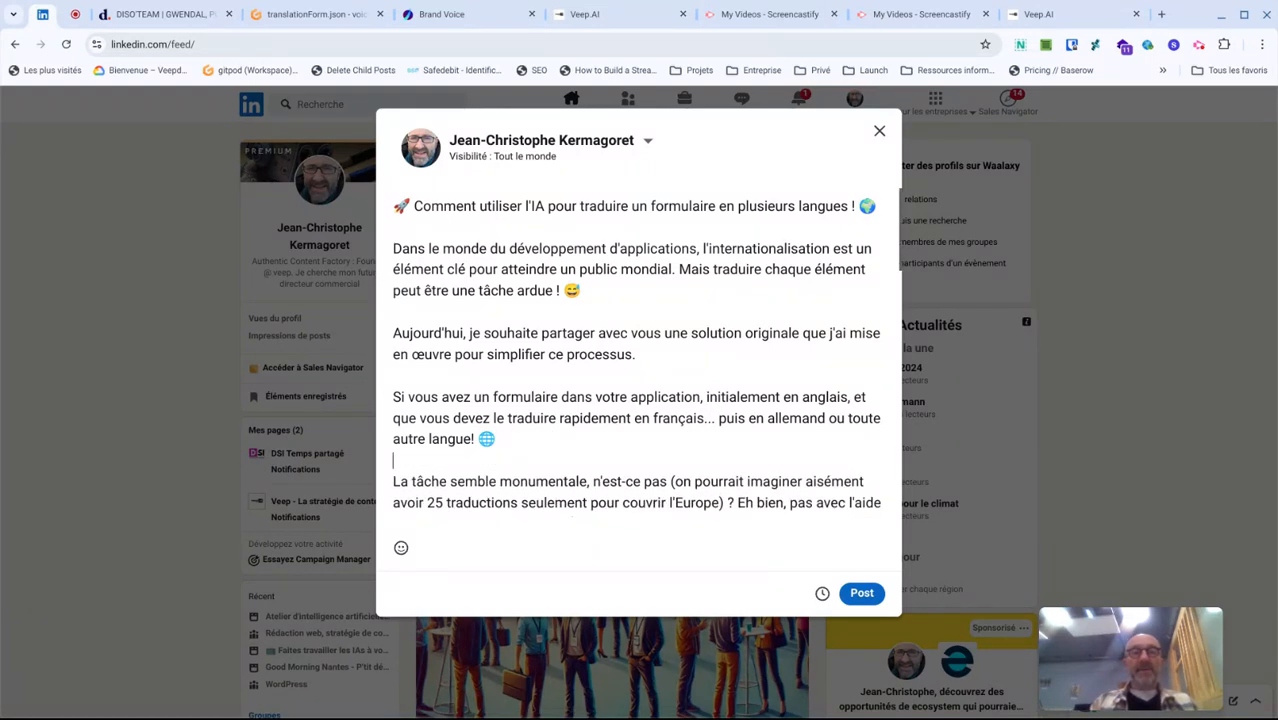
click(473, 439)
- Insert a blank line before "J'ai utilisé un outil" and add a space before the exclamation mark after "Artificielle"
scroll(393, 490, down, 1)
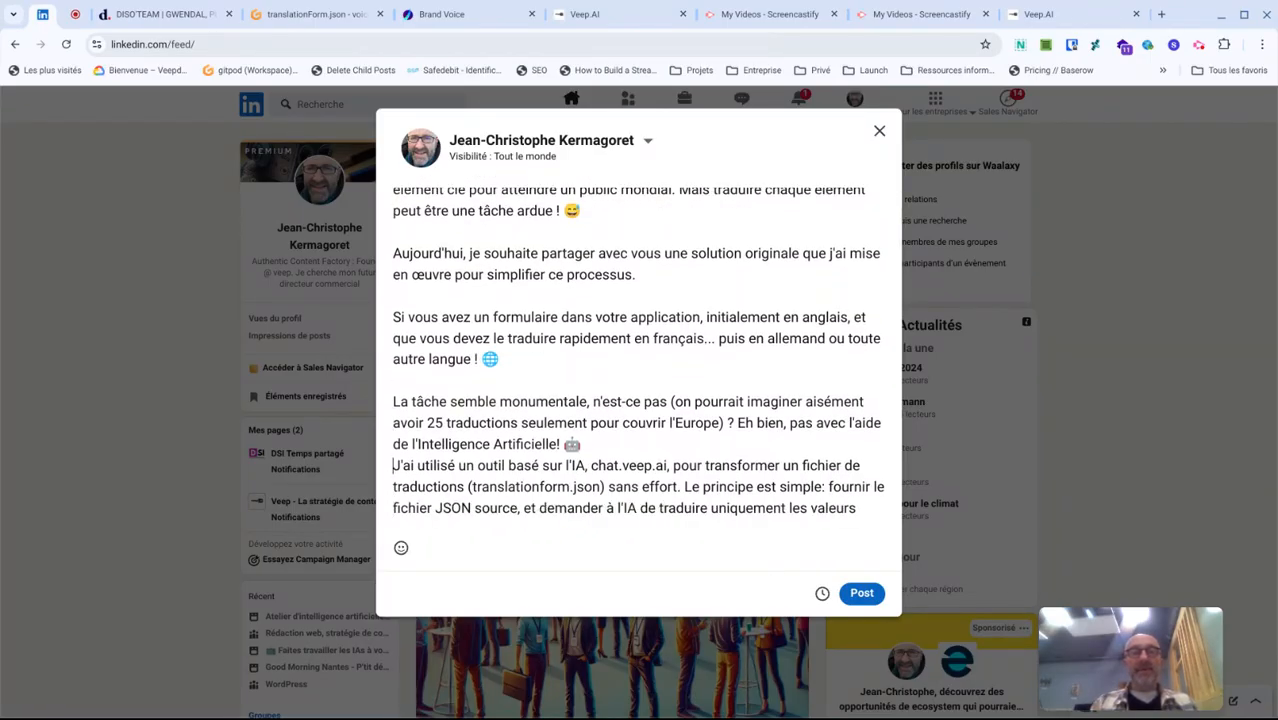
key(Return)
key(Left)
key(Left)
key(Left)
key(Left)
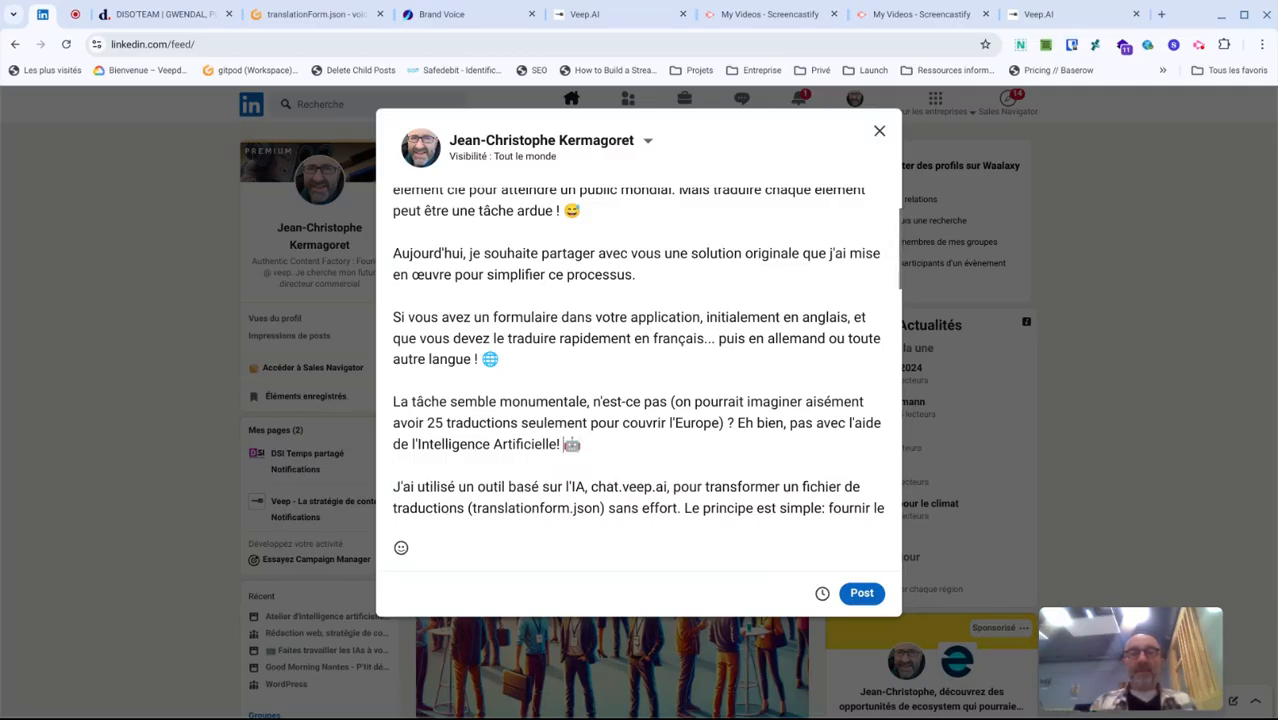
key(Down)
scroll(637, 350, down, 1)
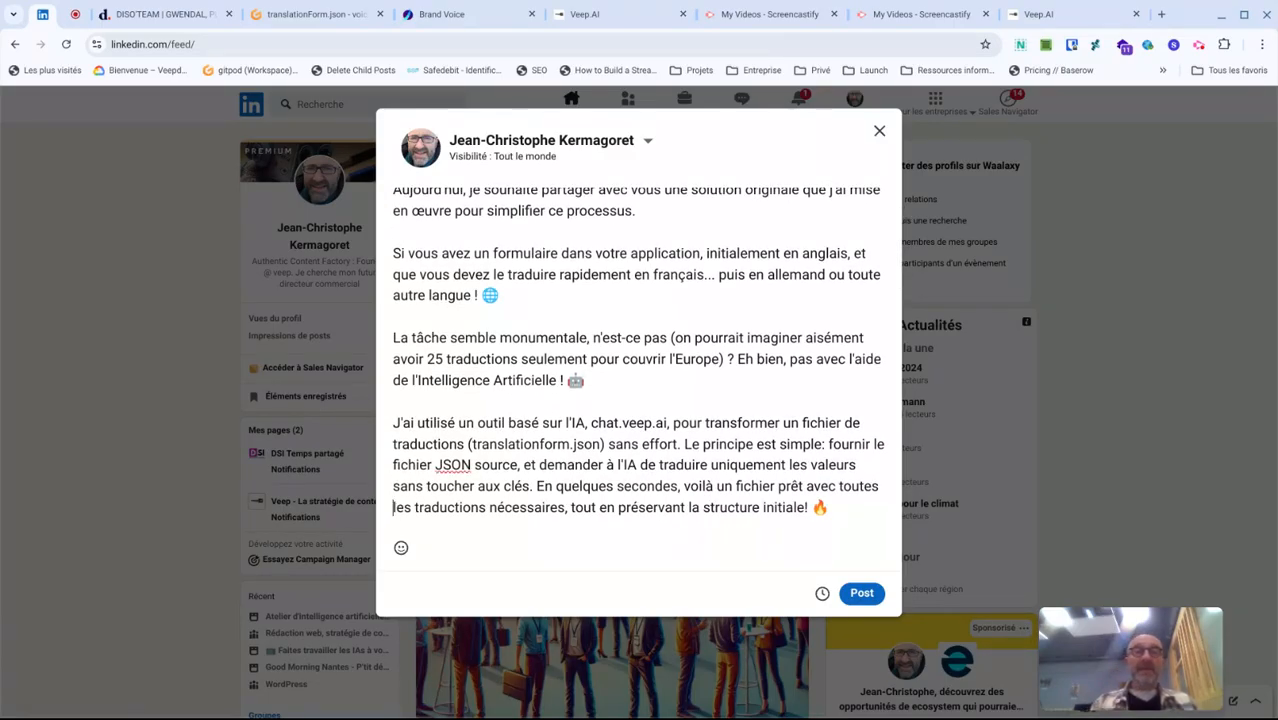
key(Up)
key(Up)
key(Up)
key(Up)
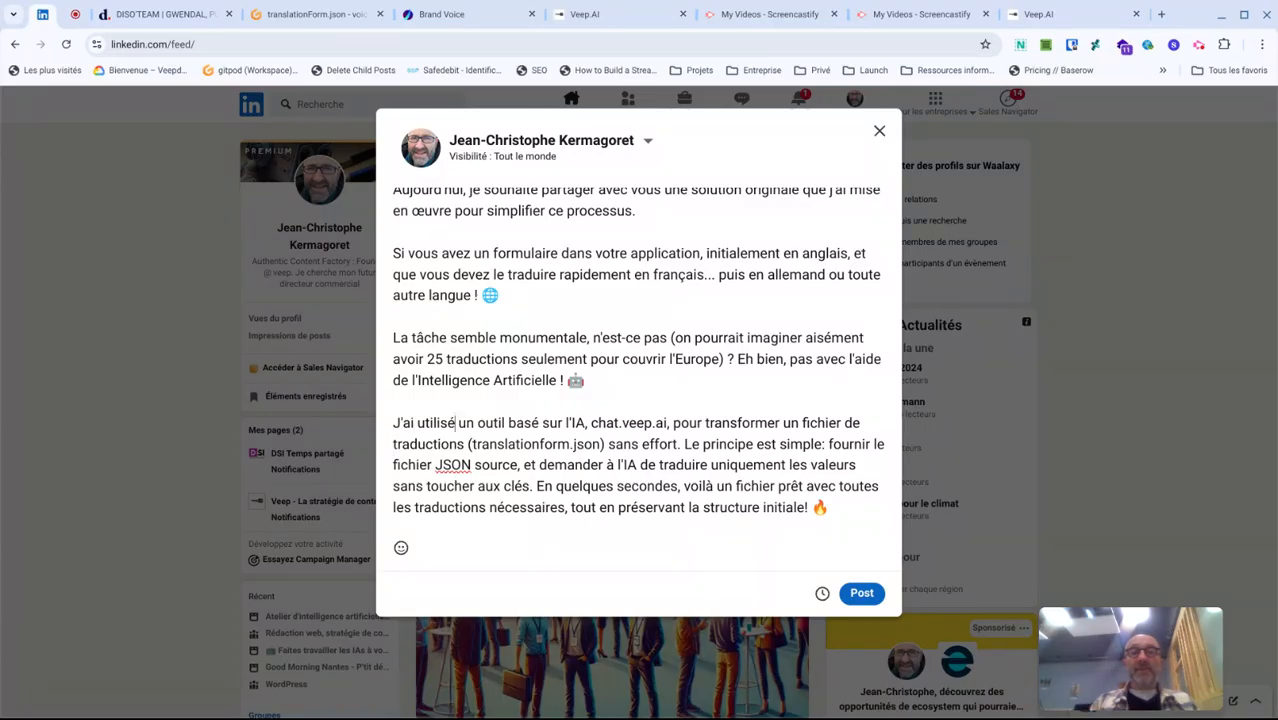
key(ctrl+Right)
key(ctrl+Right)
key(ctrl+Right)
key(ctrl+shift+Right)
key(ctrl+shift+Right)
key(ctrl+shift+Right)
key(Right)
key(Right)
key(Right)
key(Right)
text((type chatGPT)
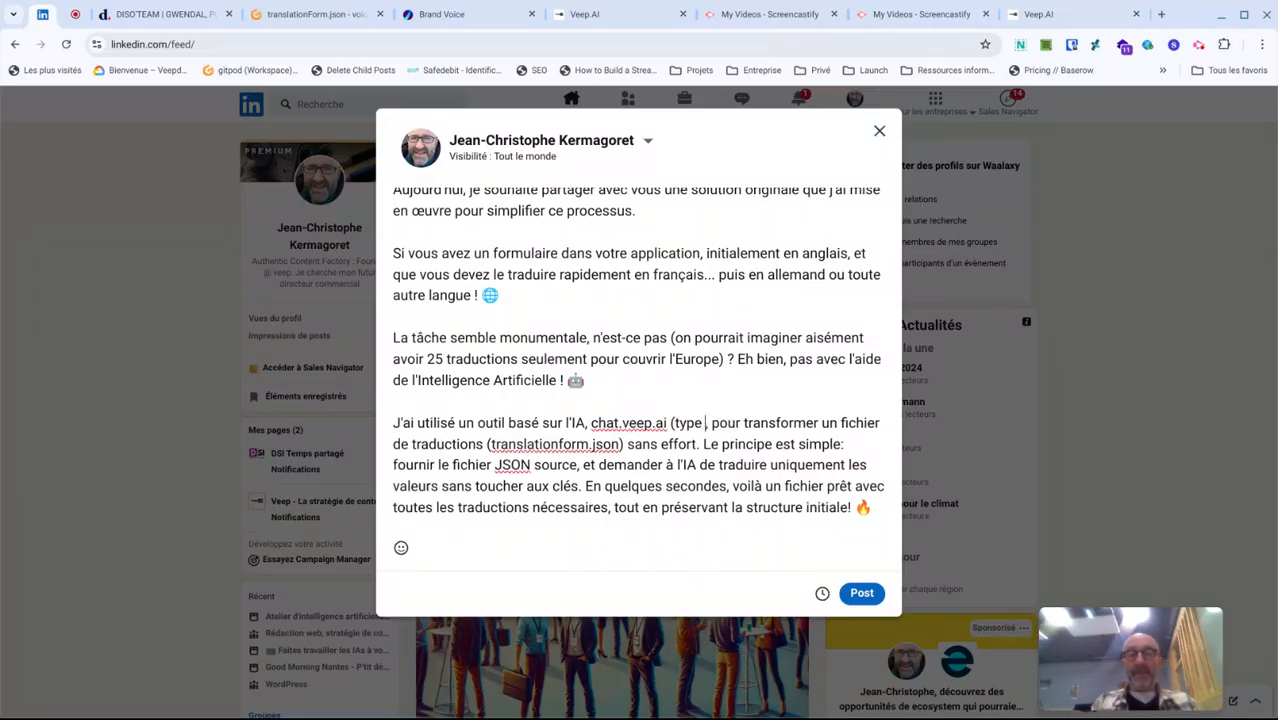
key(ctrl+Left)
key(ctrl+Left)
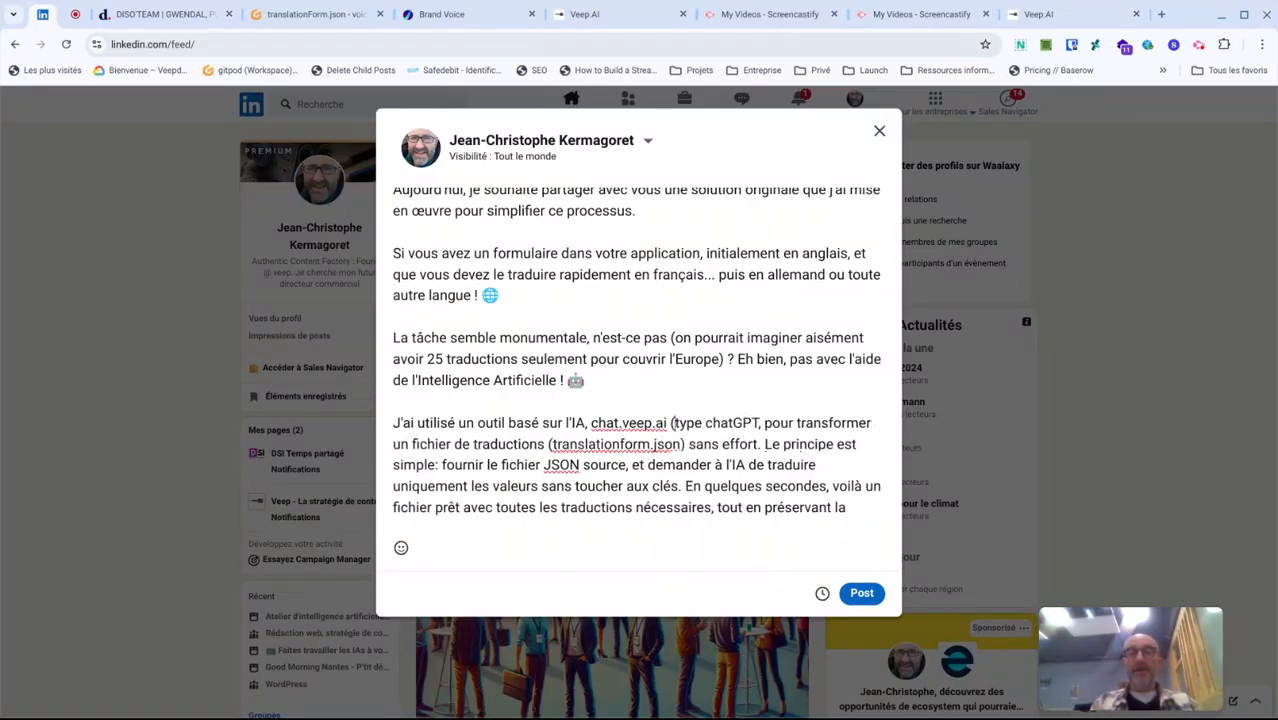
text())
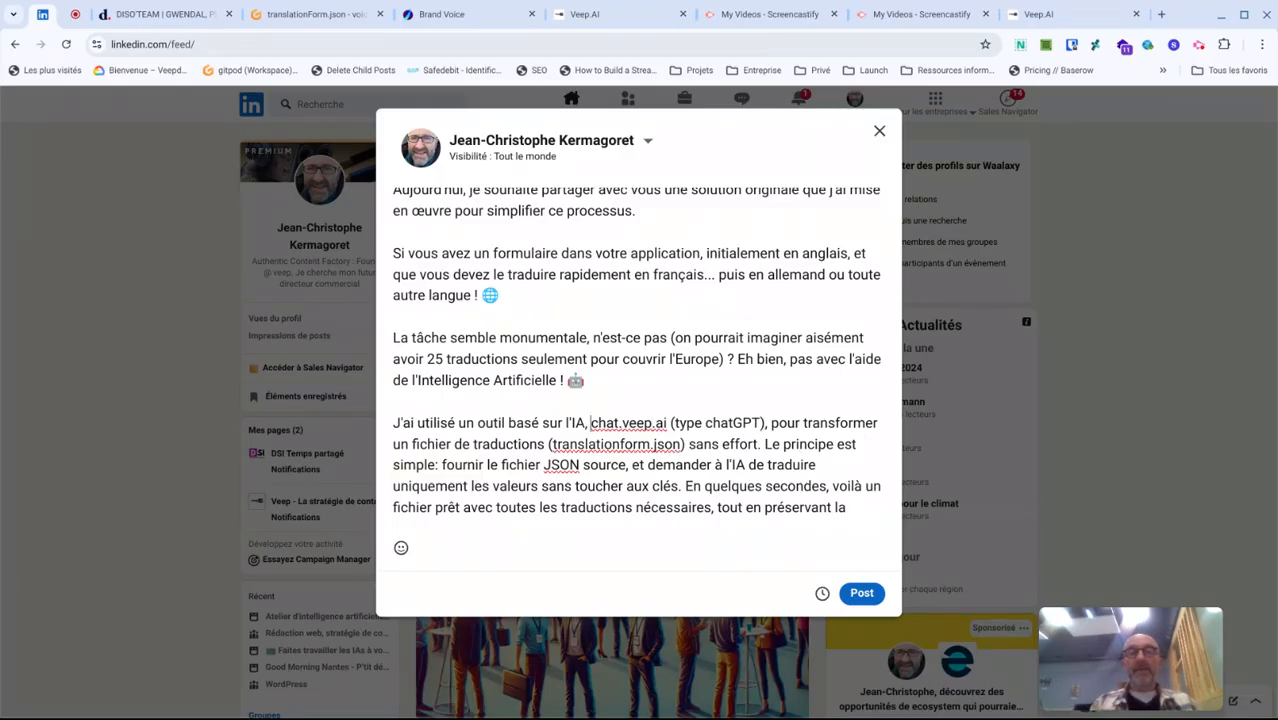
text(https://)
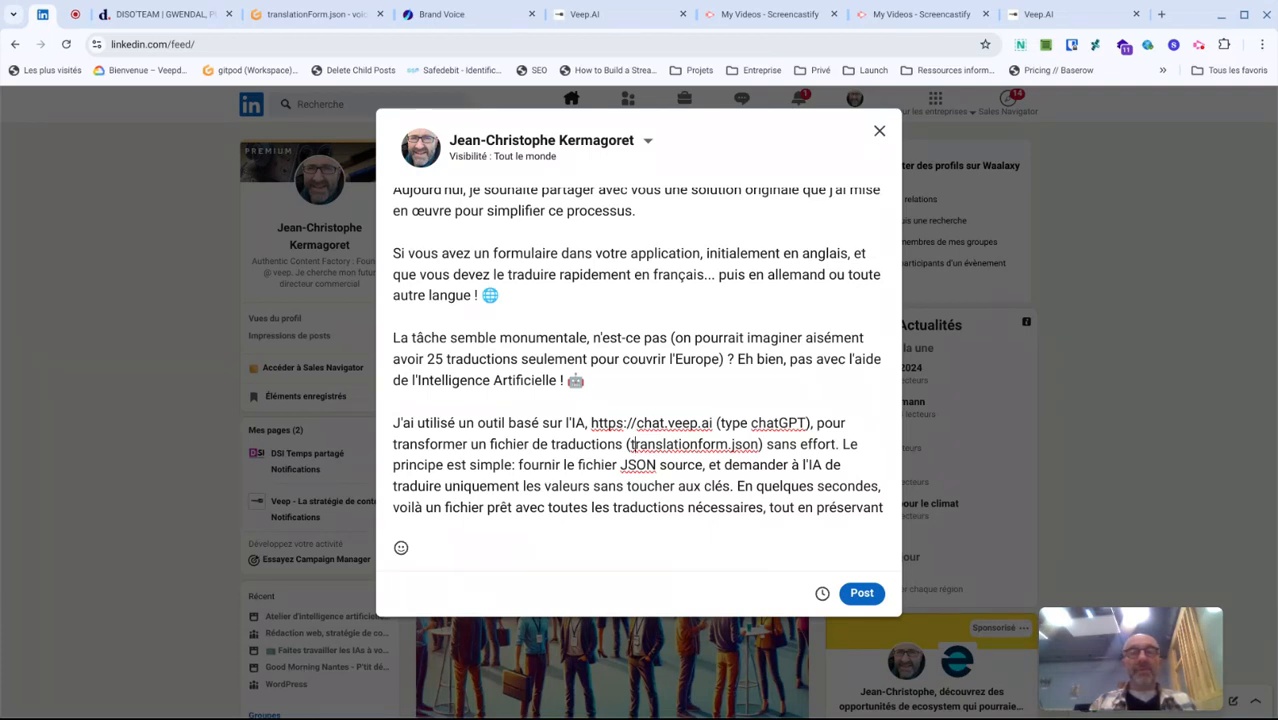
- Add a space before the exclamation mark after "structure initiale" and insert a blank line before "Cela m'a permis"
key(Down)
key(Down)
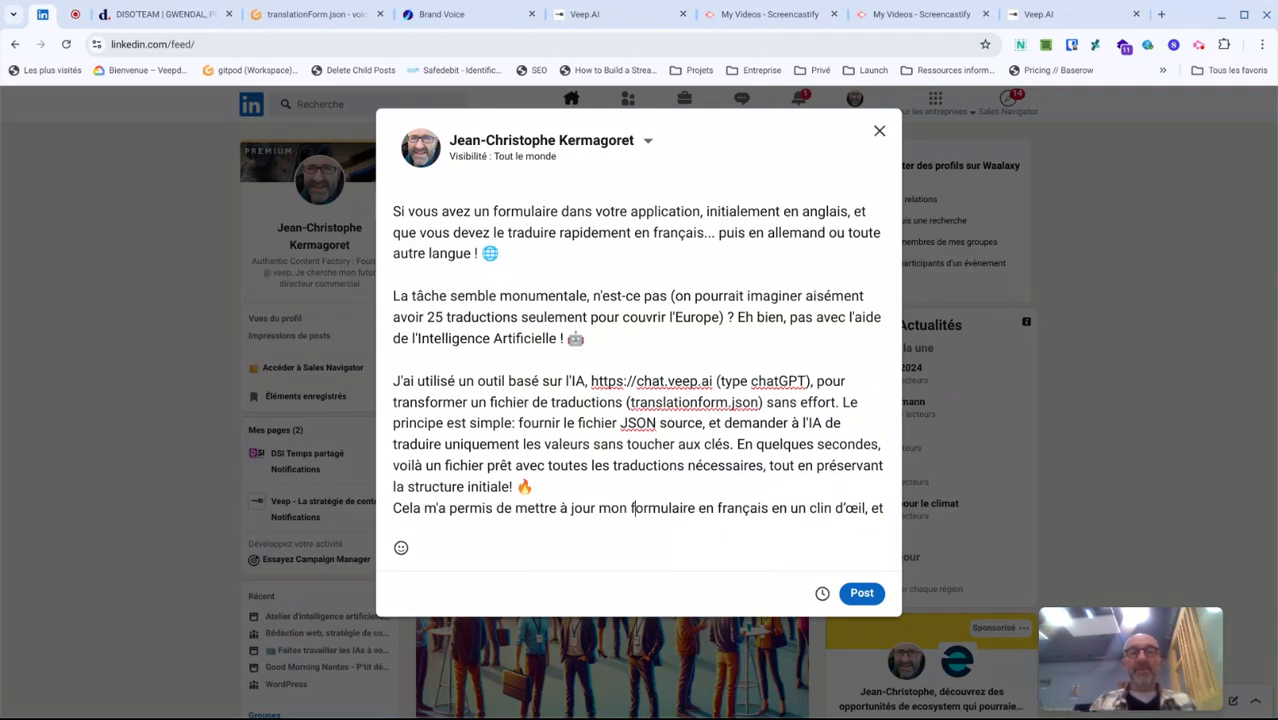
key(Up)
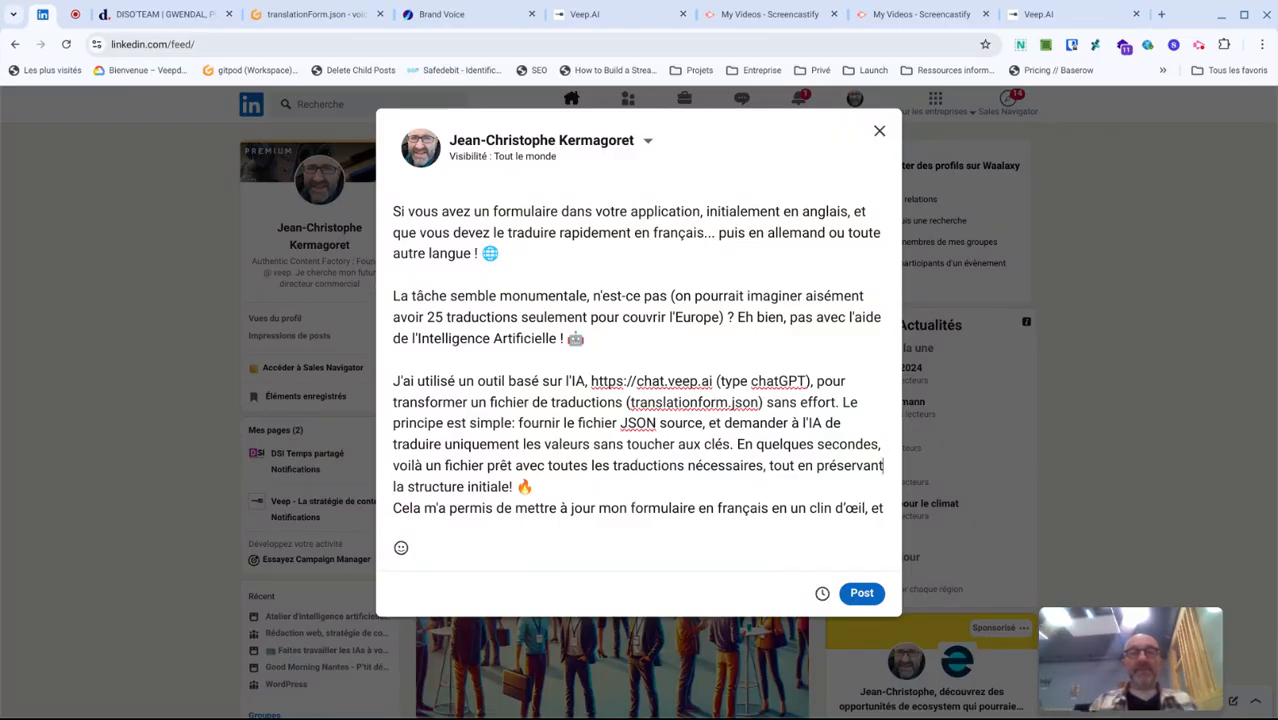
key(Left)
key(Left)
key(Left)
key(Down)
key(Down)
key(Up)
key(Up)
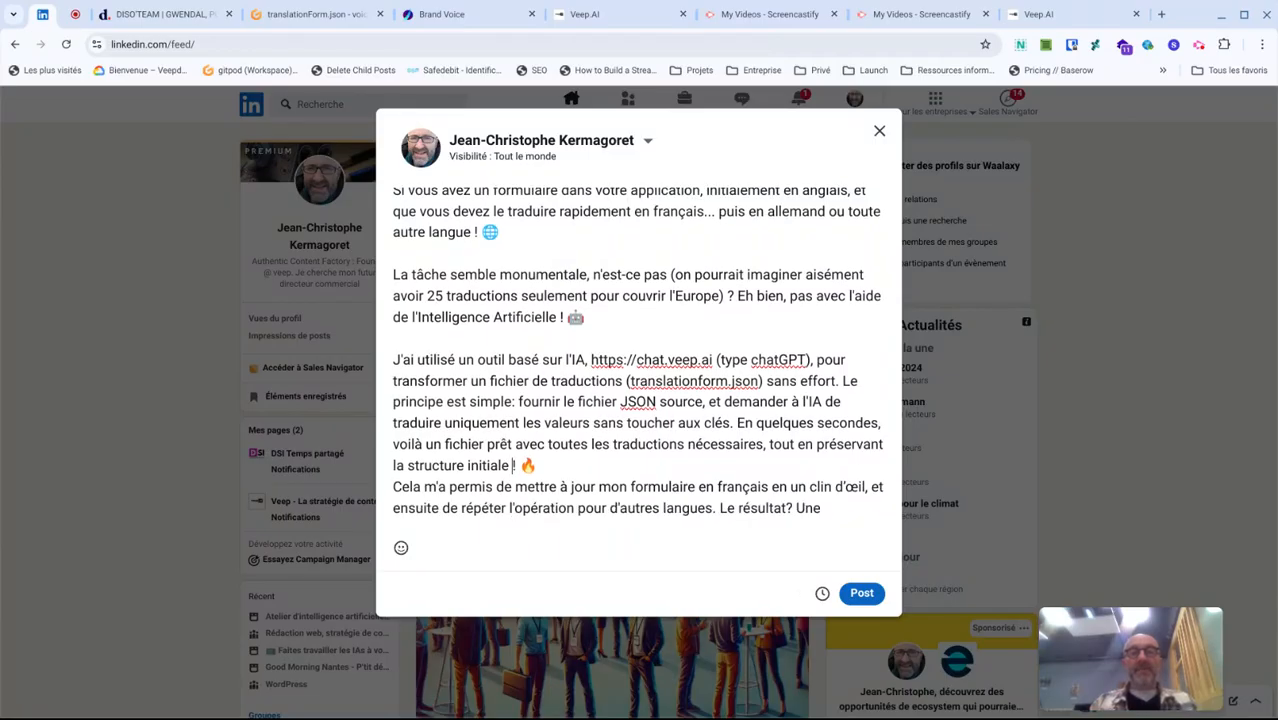
key(Return)
- Insert a blank line before "Ce cas d'usage" and add a space before the question mark after "Le résultat"
key(Down)
key(Down)
key(Down)
key(Down)
key(Down)
key(Down)
key(Down)
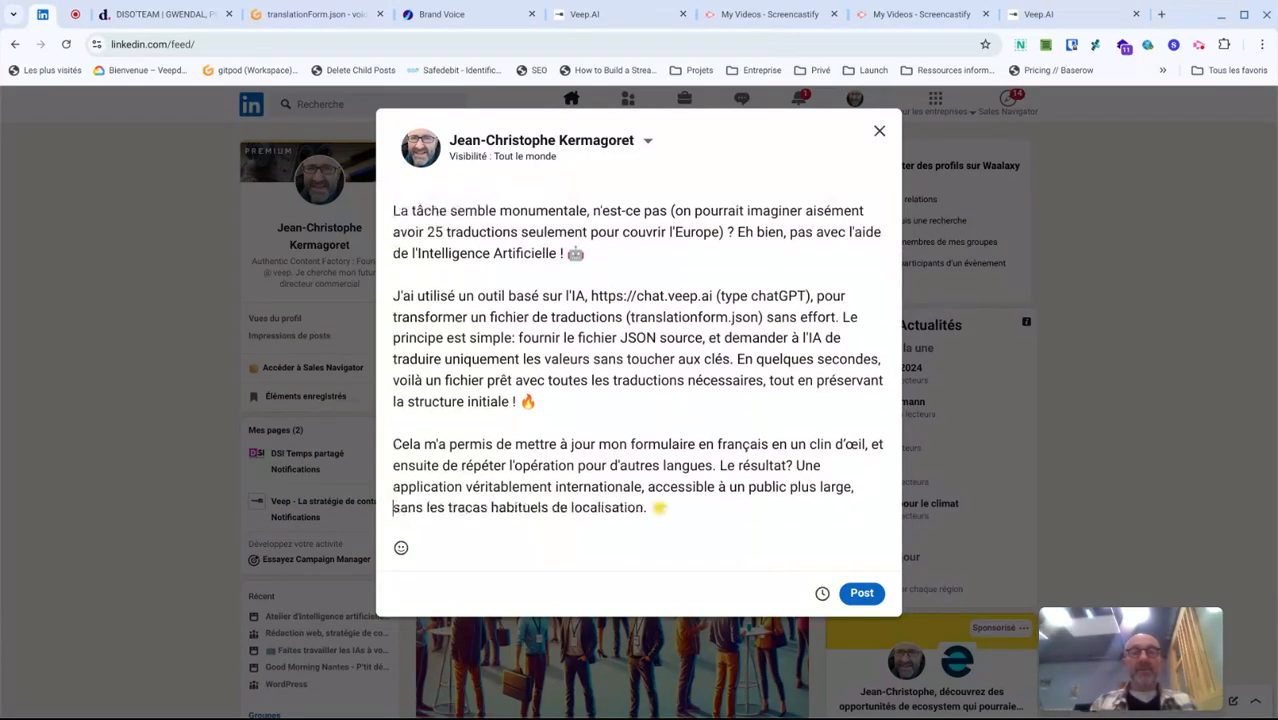
key(Up)
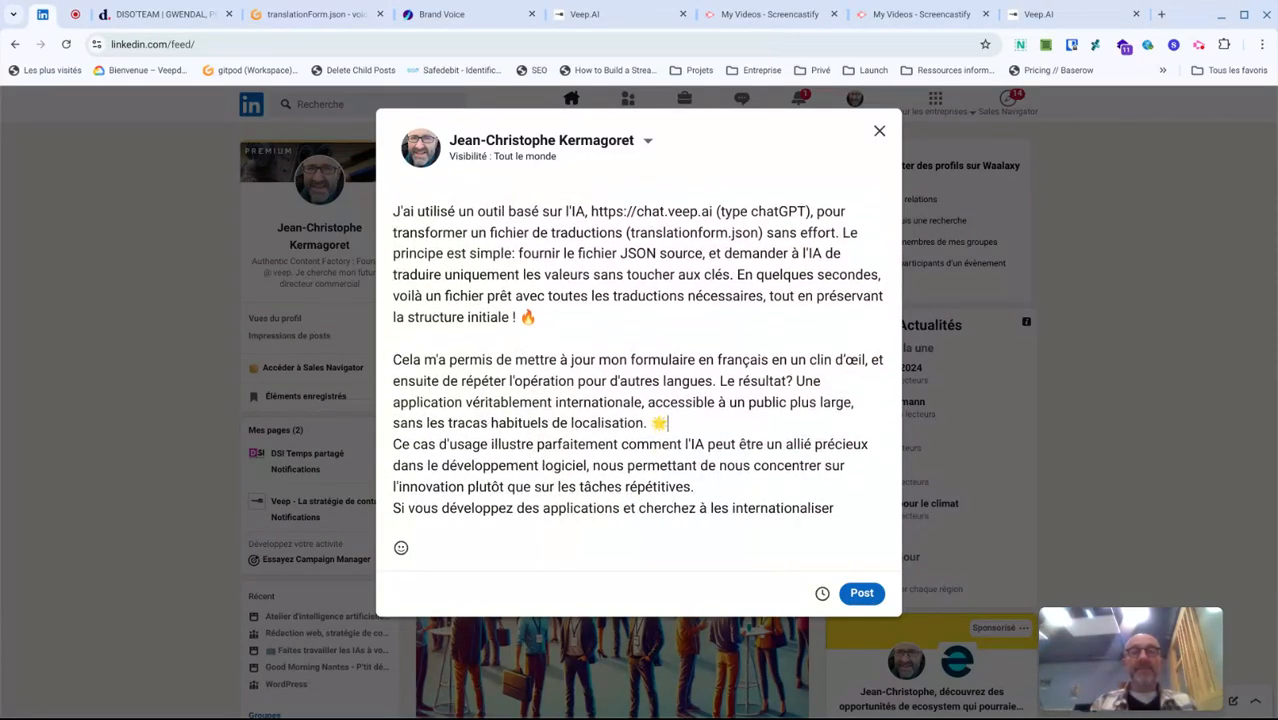
key(Return)
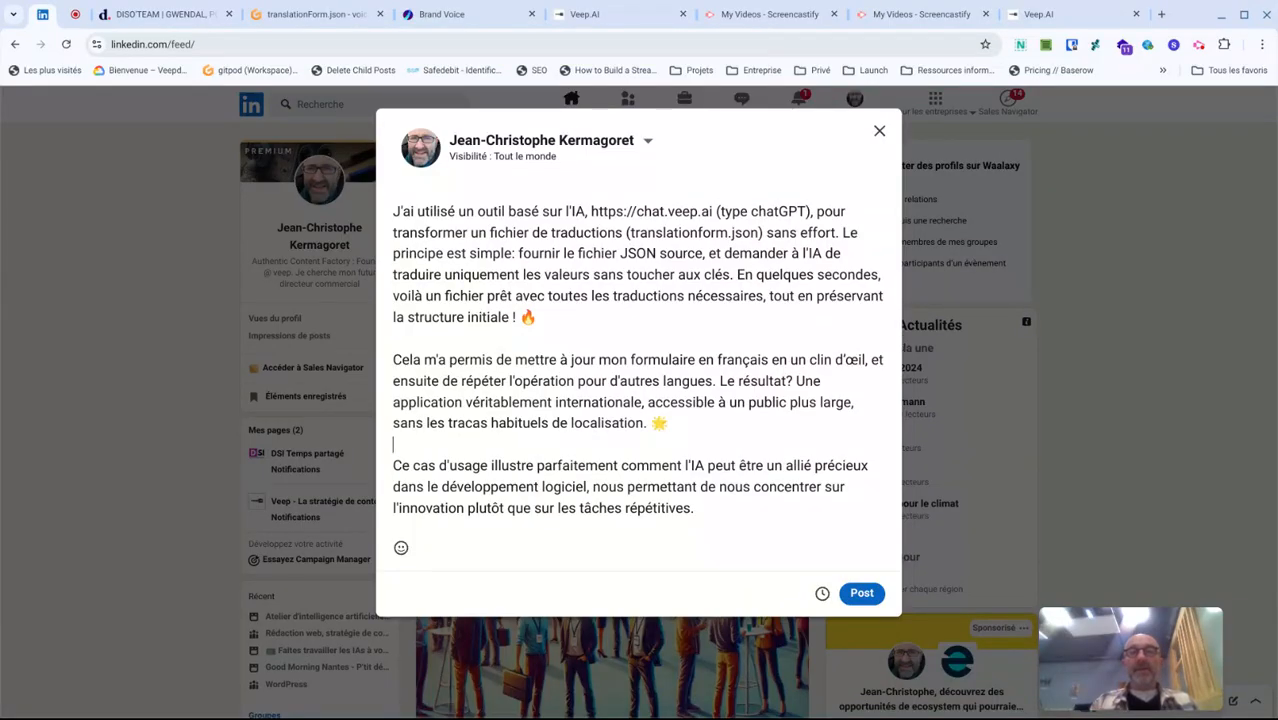
key(Up)
key(Up)
key(Left)
key(Left)
key(Left)
key(Left)
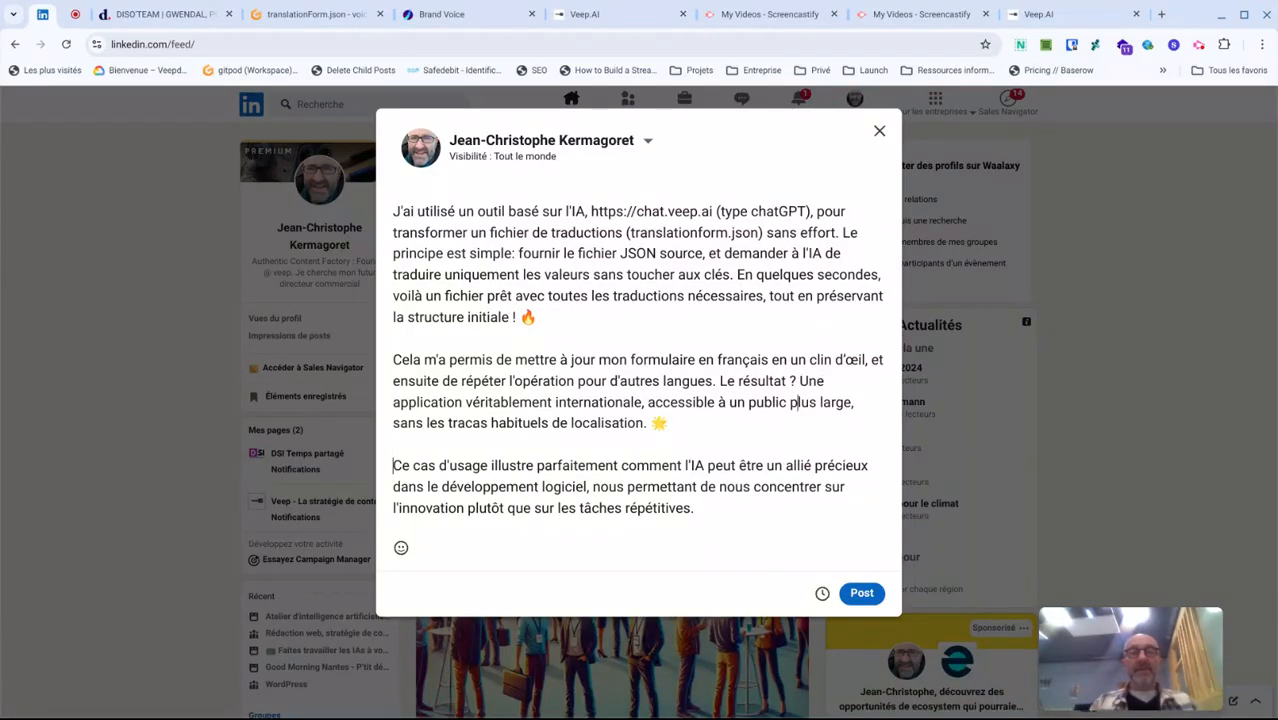
- Replace "localisation" with "traduction" in the phrase "sans les tracas habituels de localisation"
key(Down)
key(Down)
key(Down)
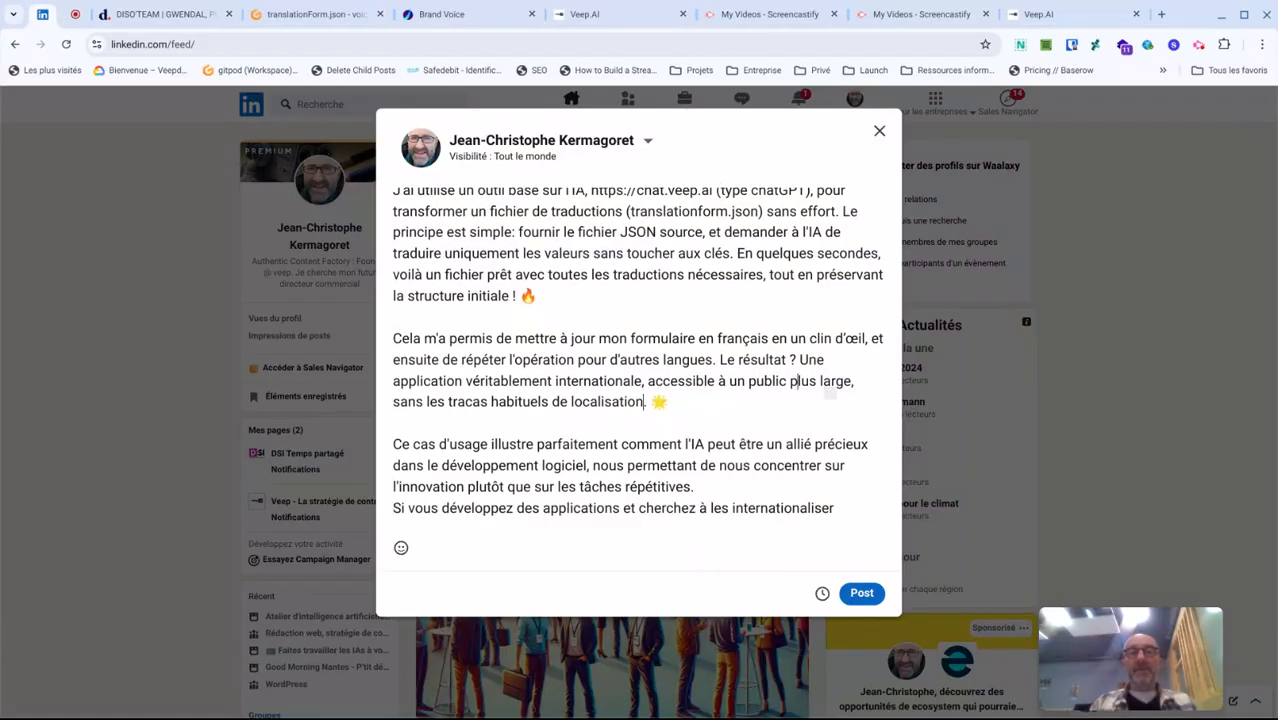
key(ctrl+shift+Left)
text(traduction)
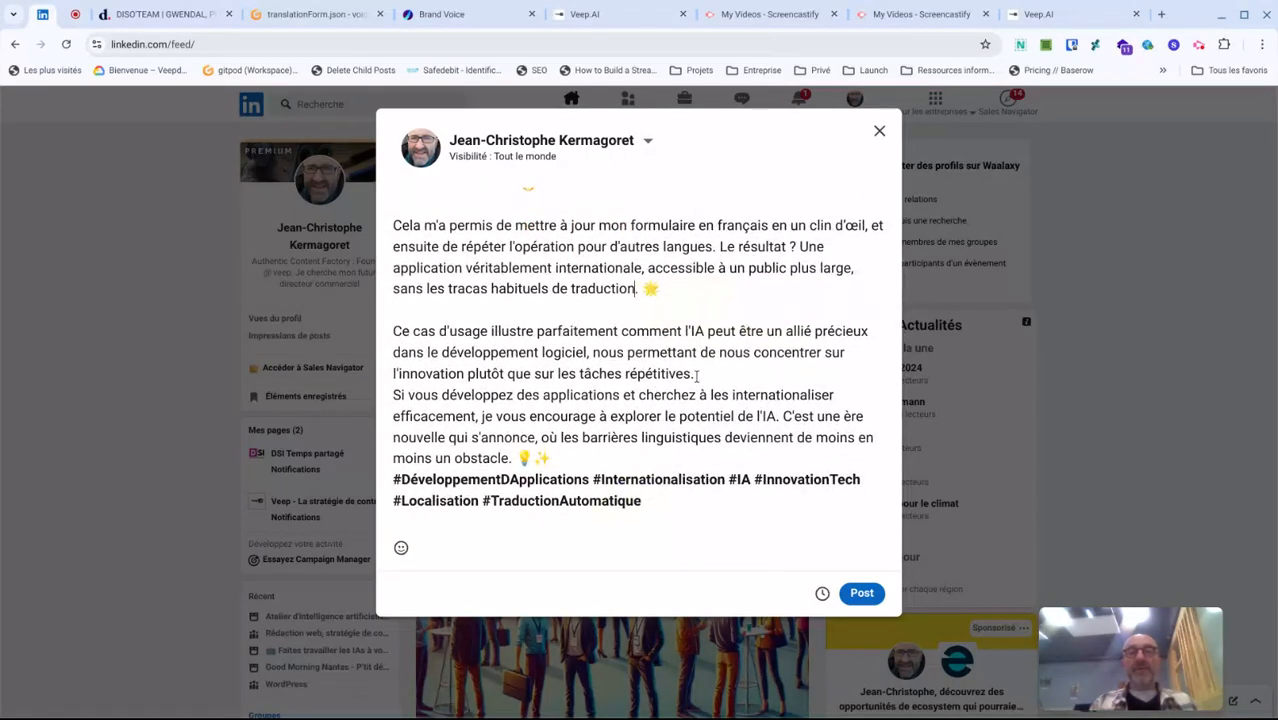
- Insert a blank line before the "Si vous développez des applications" paragraph
click(696, 374)
key(Return)
key(Down)
key(Down)
key(Down)
key(Down)
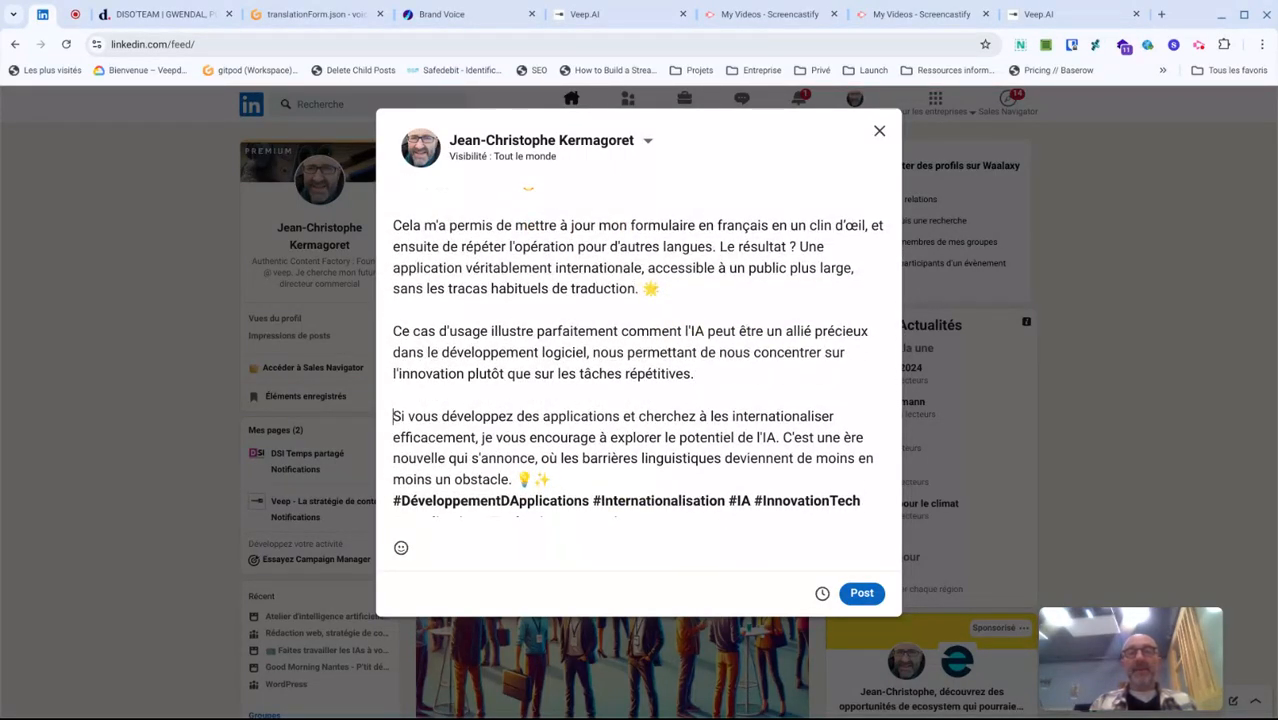
- Delete the text of the "Si vous développez des applications" paragraph, moving its closing emojis to the end of the preceding paragraph
key(Up)
key(Up)
key(Up)
key(Down)
key(shift+Down)
key(shift+Down)
key(shift+Down)
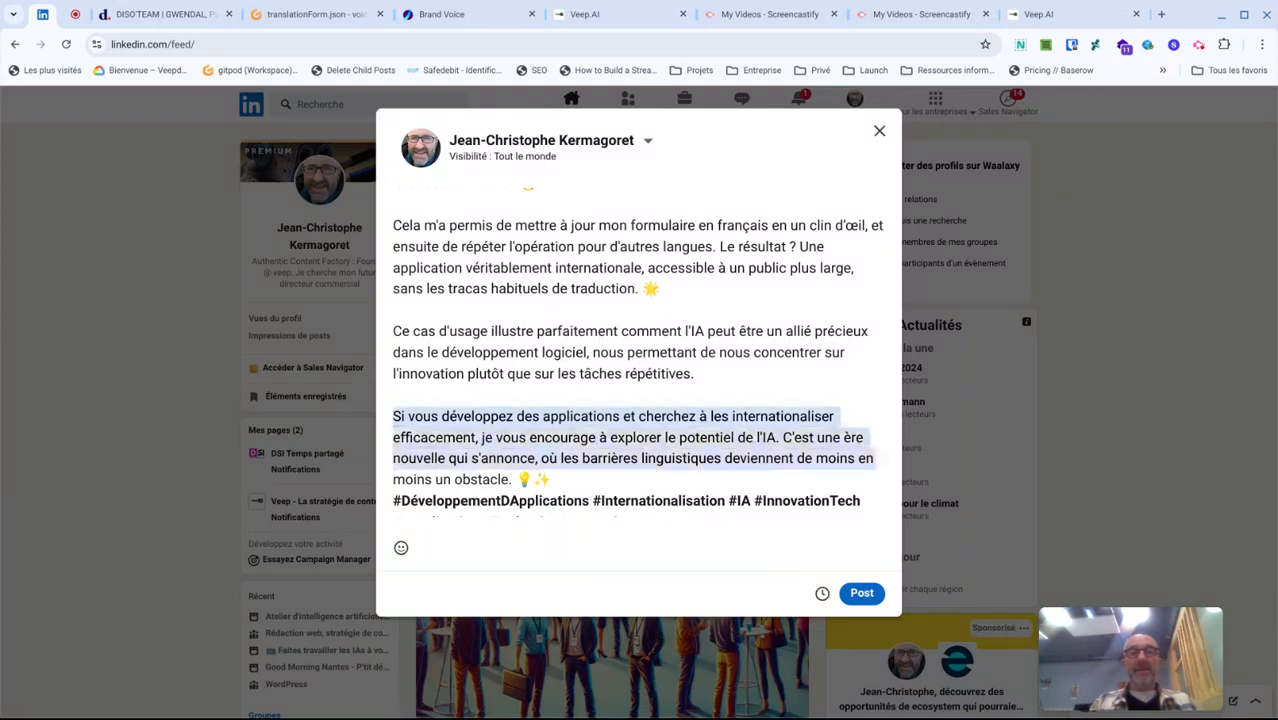
key(ctrl+shift+Right)
key(ctrl+shift+Right)
key(ctrl+shift+Right)
key(ctrl+shift+Right)
key(shift+Left)
key(shift+Left)
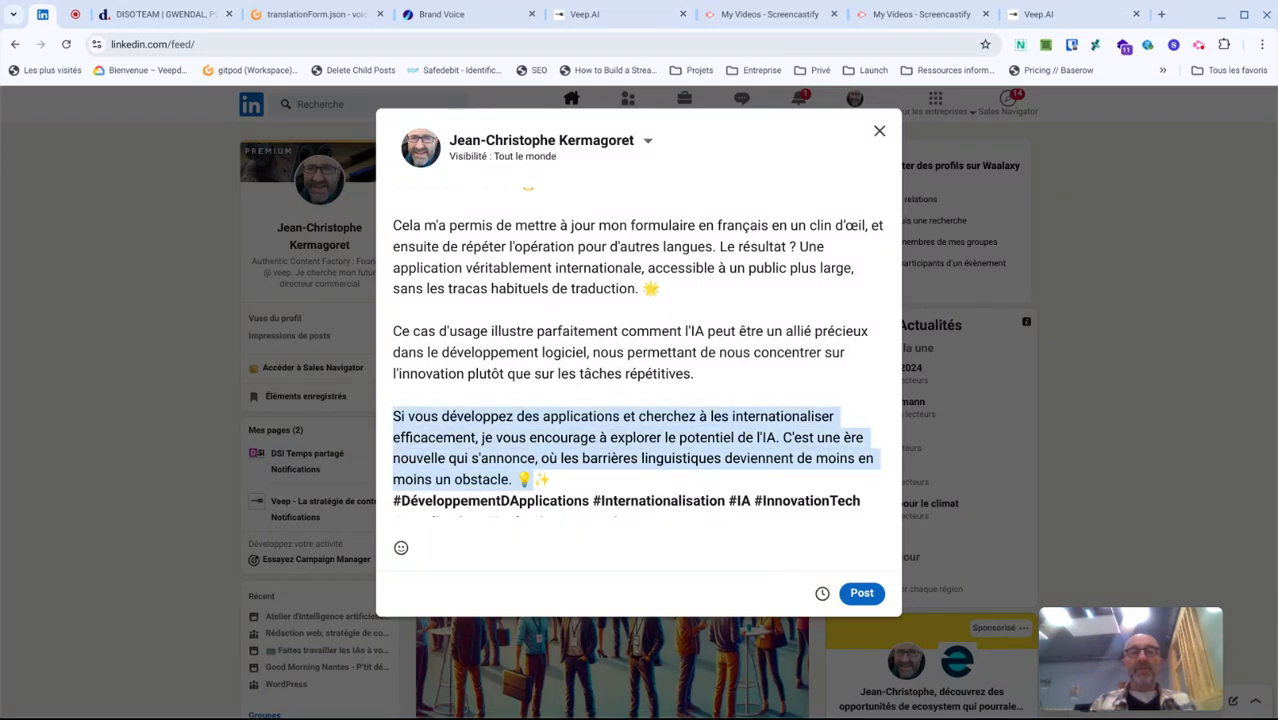
key(BackSpace)
key(BackSpace)
key(BackSpace)
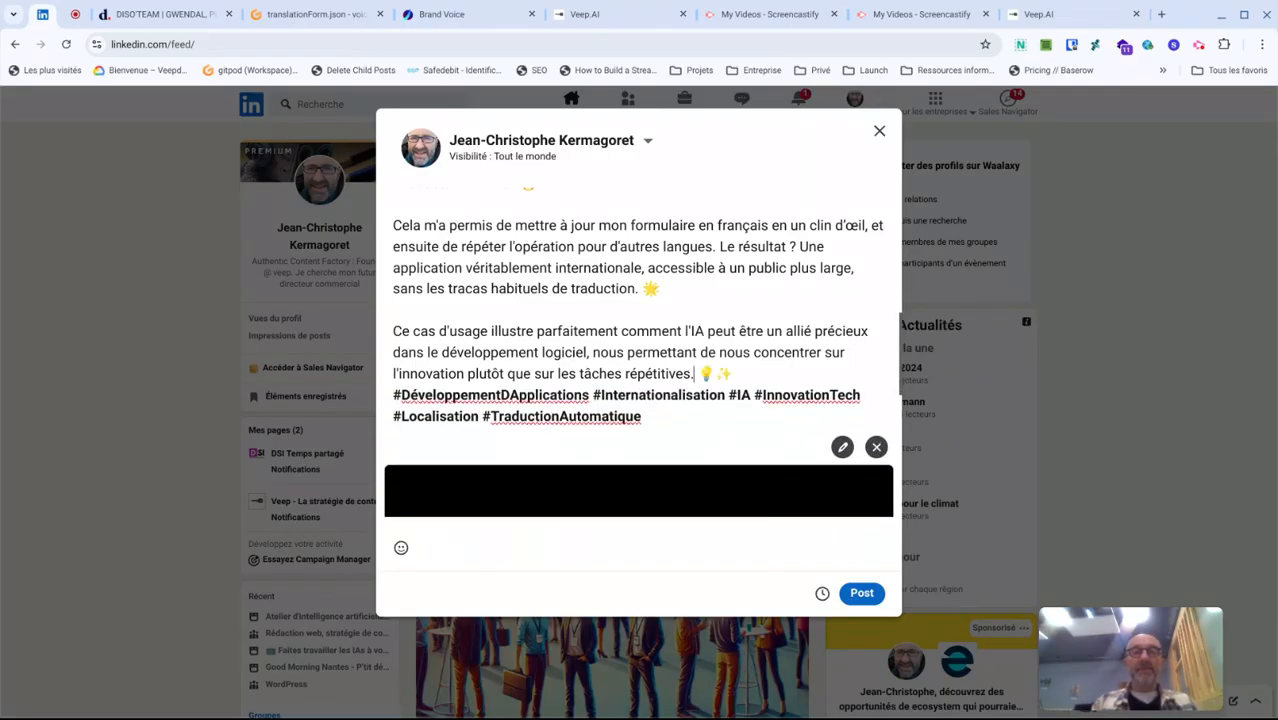
- Insert a blank line between the closing paragraph and the hashtags beginning with "#DéveloppementDApplications"
key(Down)
key(Down)
key(Up)
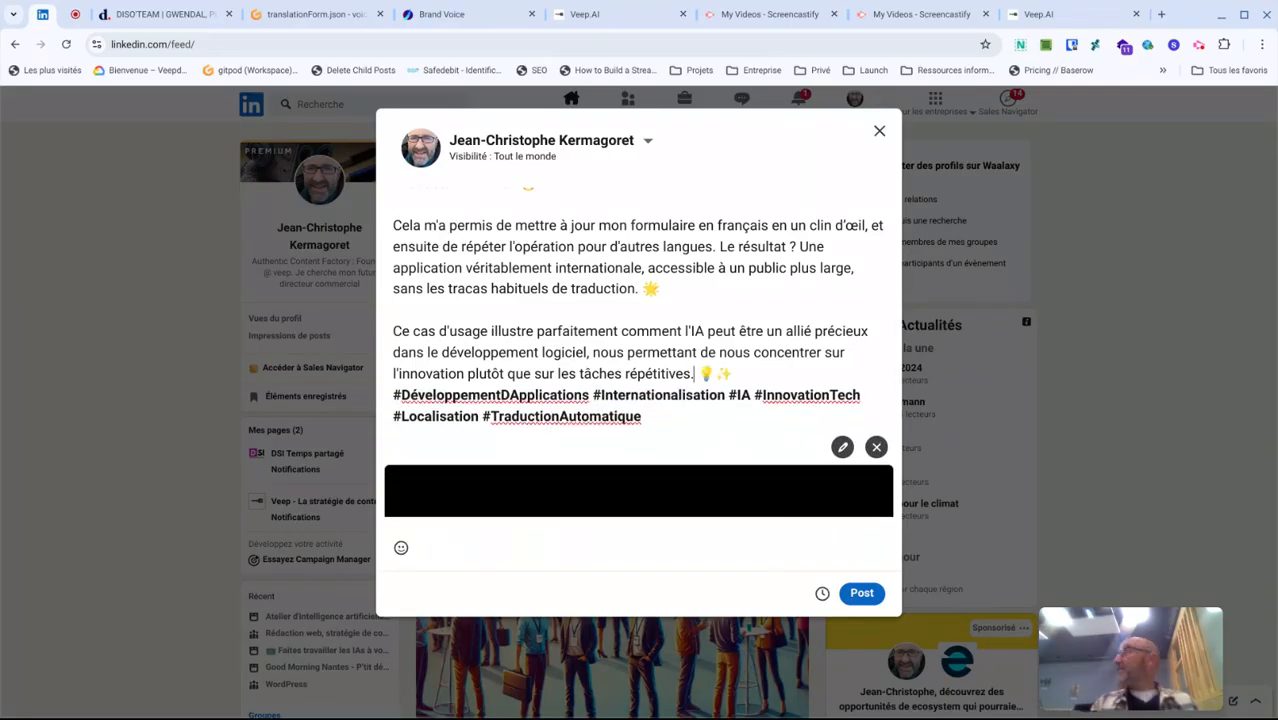
key(Right)
key(Right)
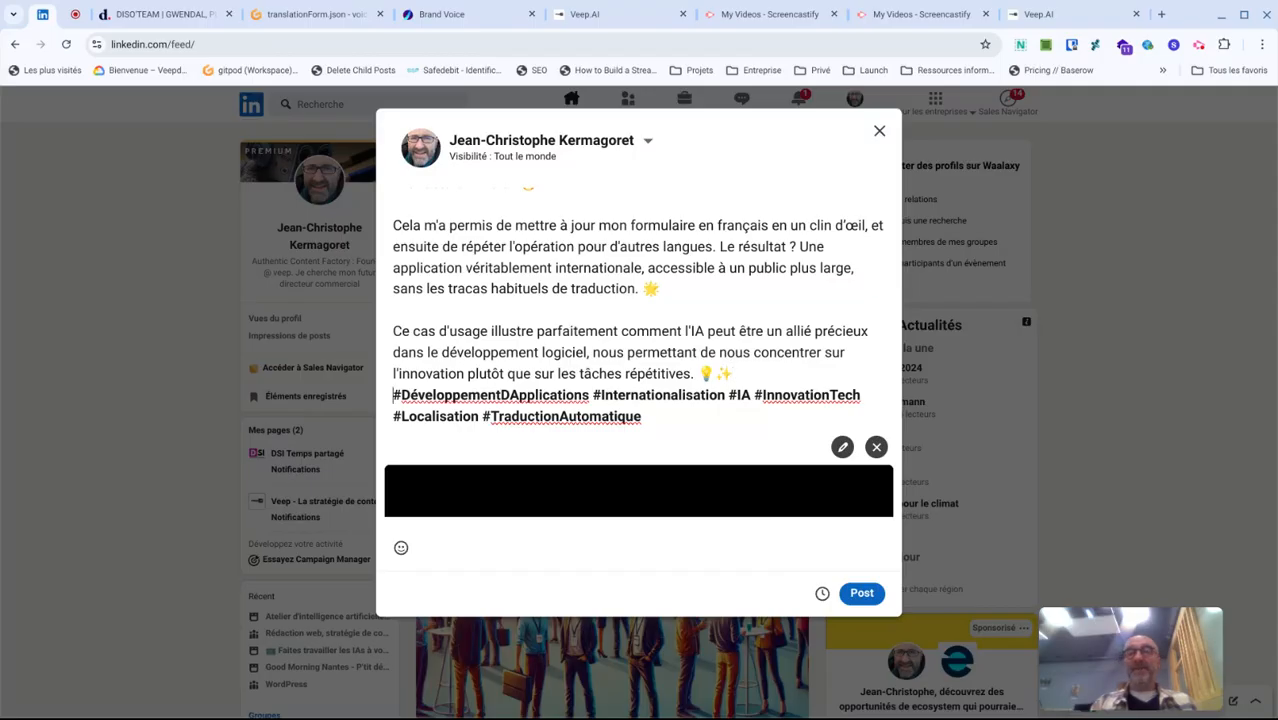
key(Right)
key(Right)
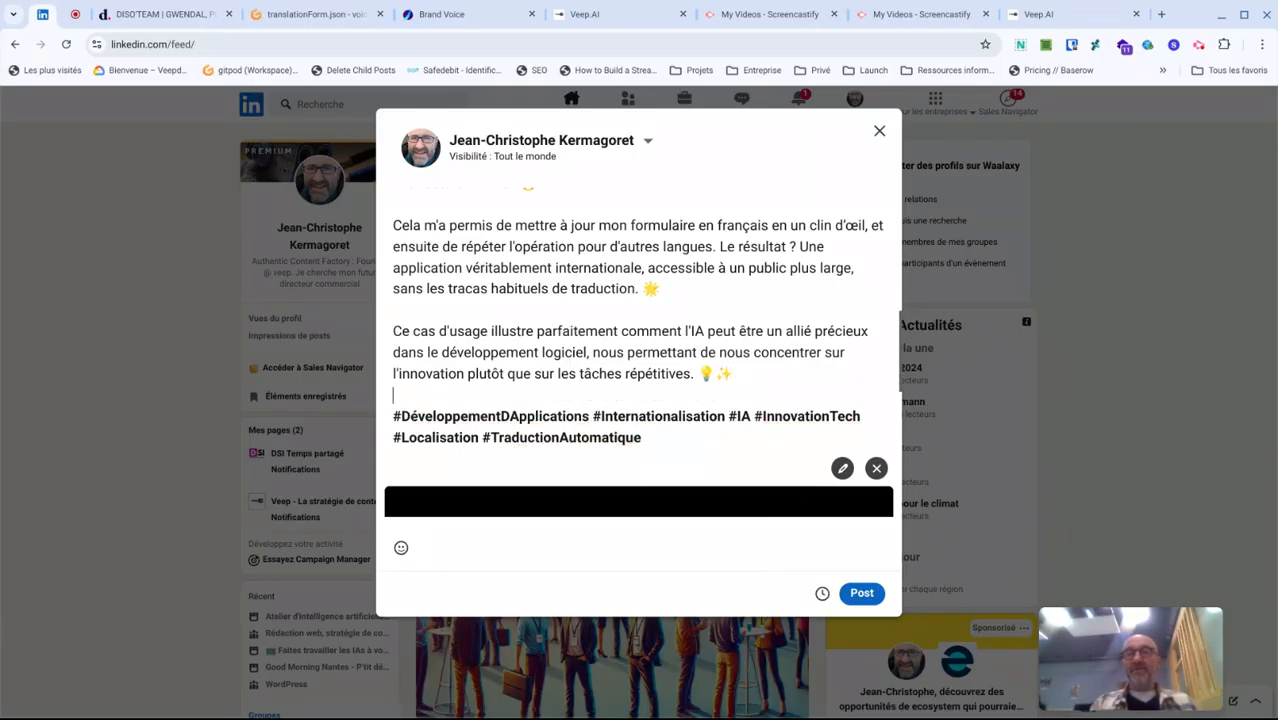
- Replace the accented "é" with a plain "e" at the start of the "#DéveloppementDApplications" hashtag
key(Return)
key(Right)
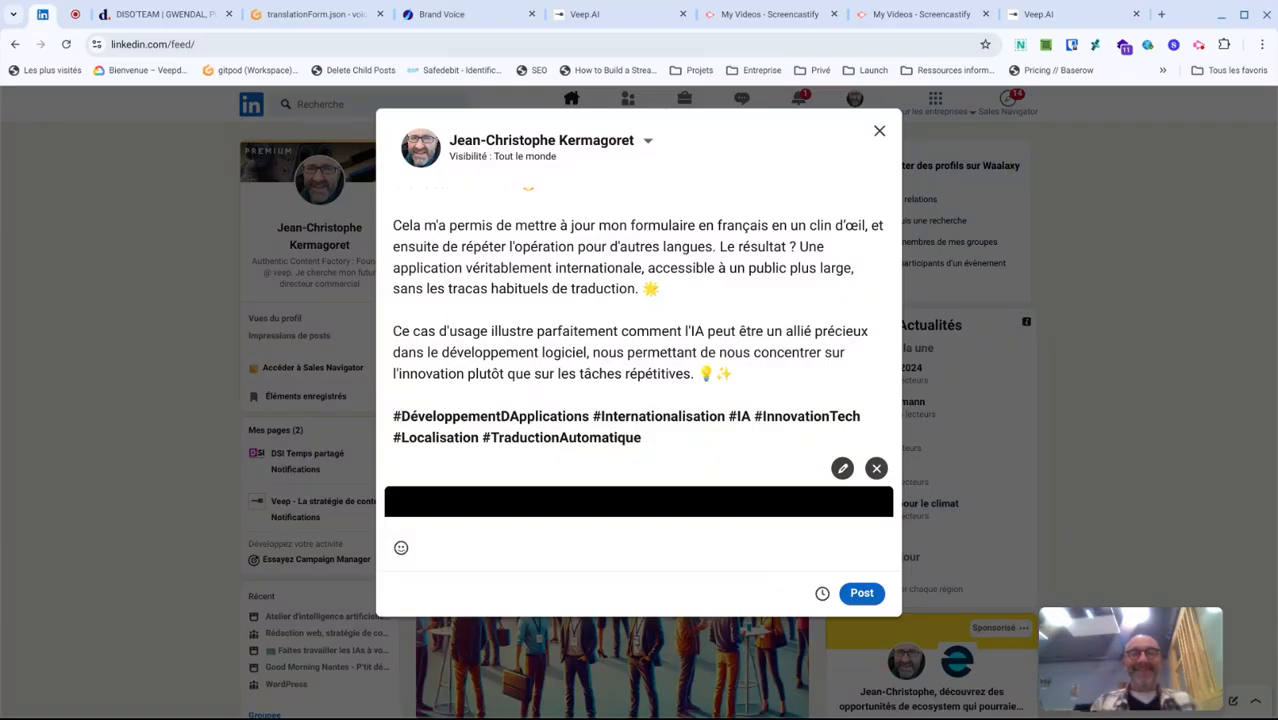
key(Right)
key(Delete)
text(e)
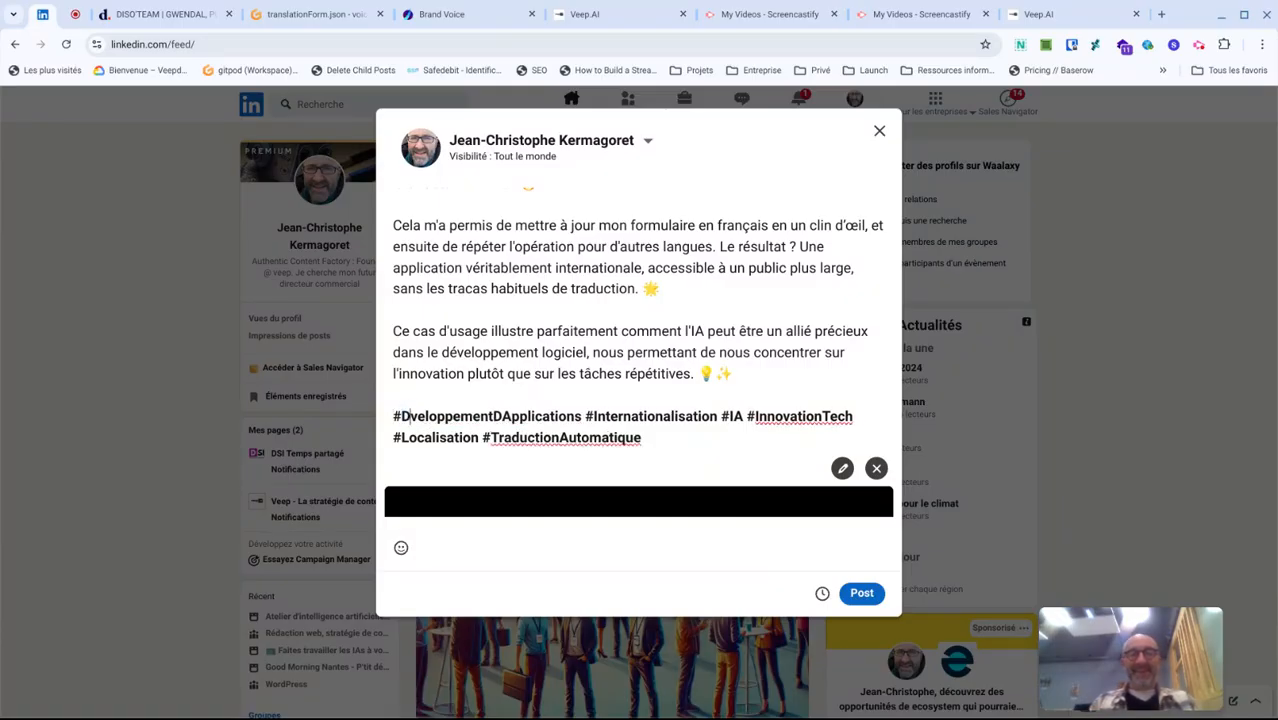
- Delete the "#DeveloppementDApplications" hashtag from the start of the hashtag line
key(ctrl+shift+Right)
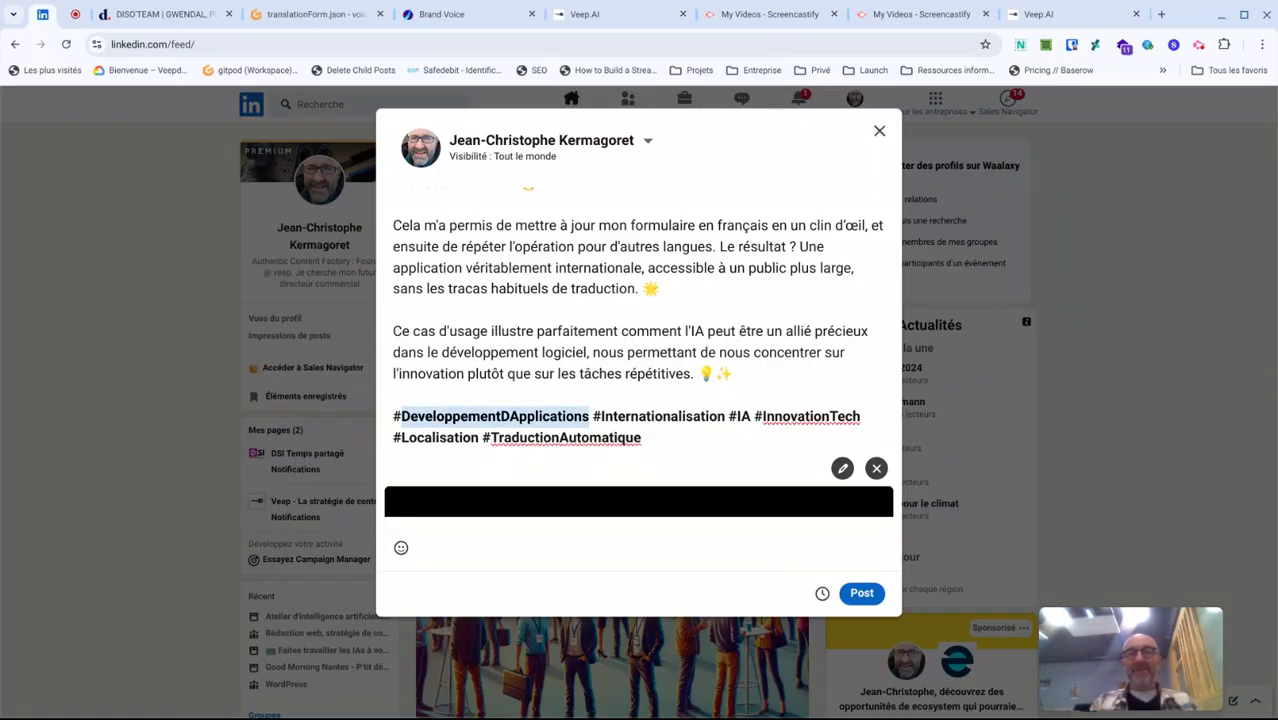
key(BackSpace)
key(BackSpace)
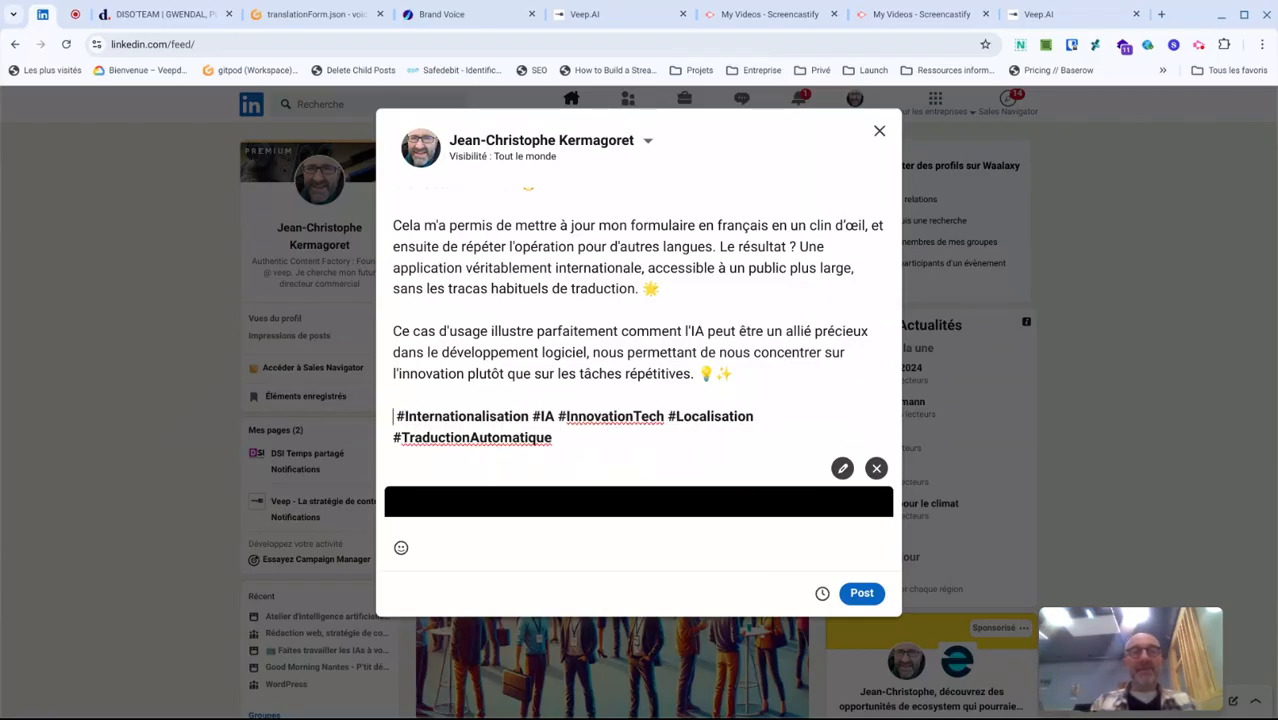
- Replace the hashtags from "#InnovationTech" through "#TraductionAutomatique" with the single hashtag "#Formularie"
key(ctrl+Right)
key(ctrl+Right)
key(ctrl+Right)
key(ctrl+Right)
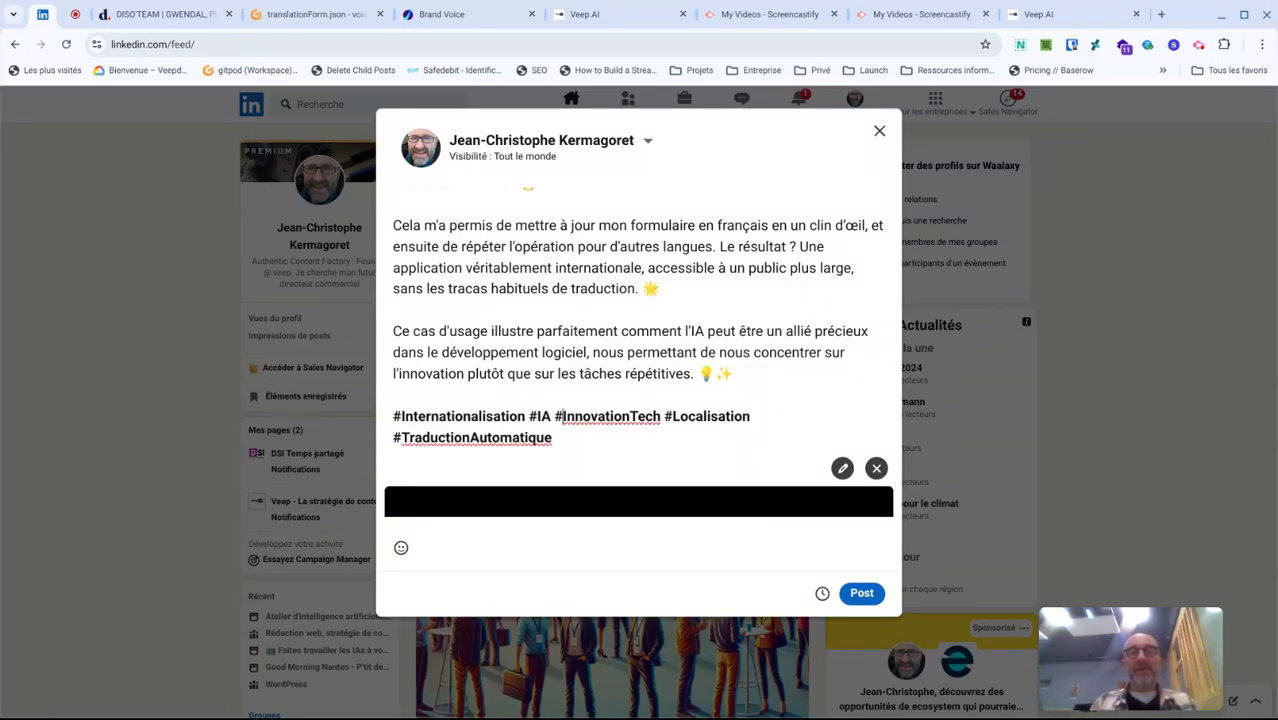
key(ctrl+shift+End)
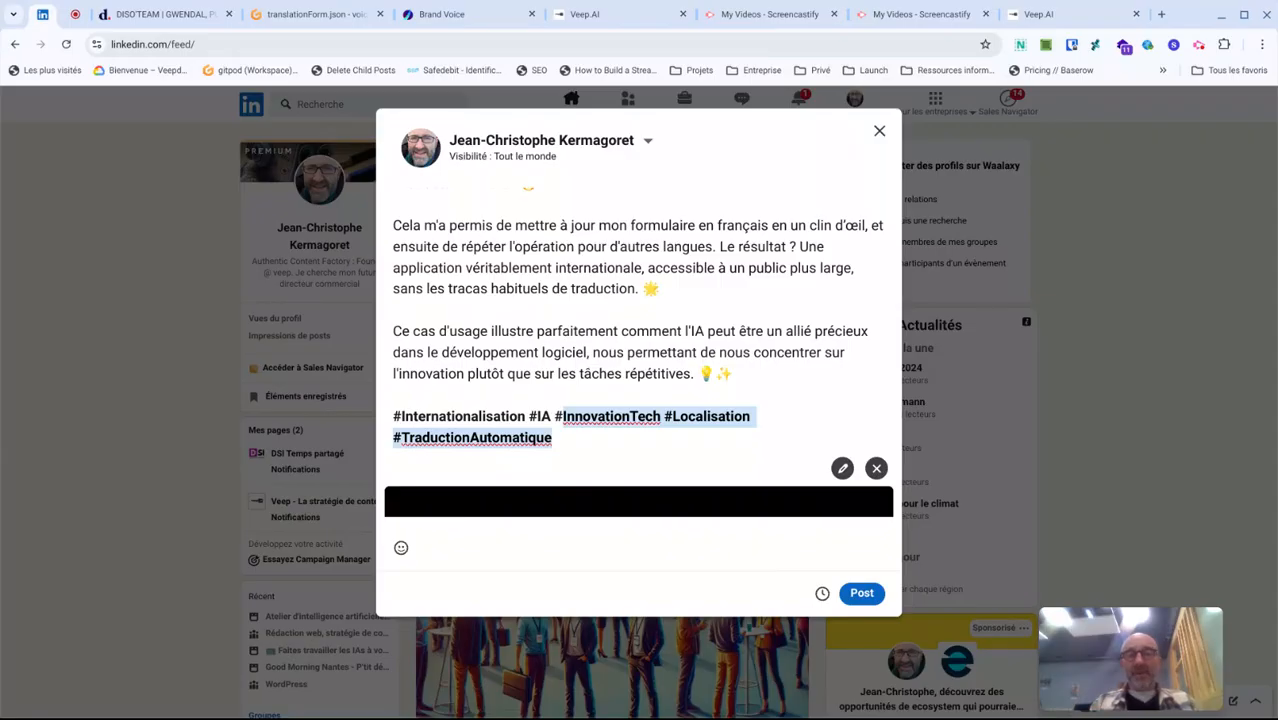
text(Formularie)
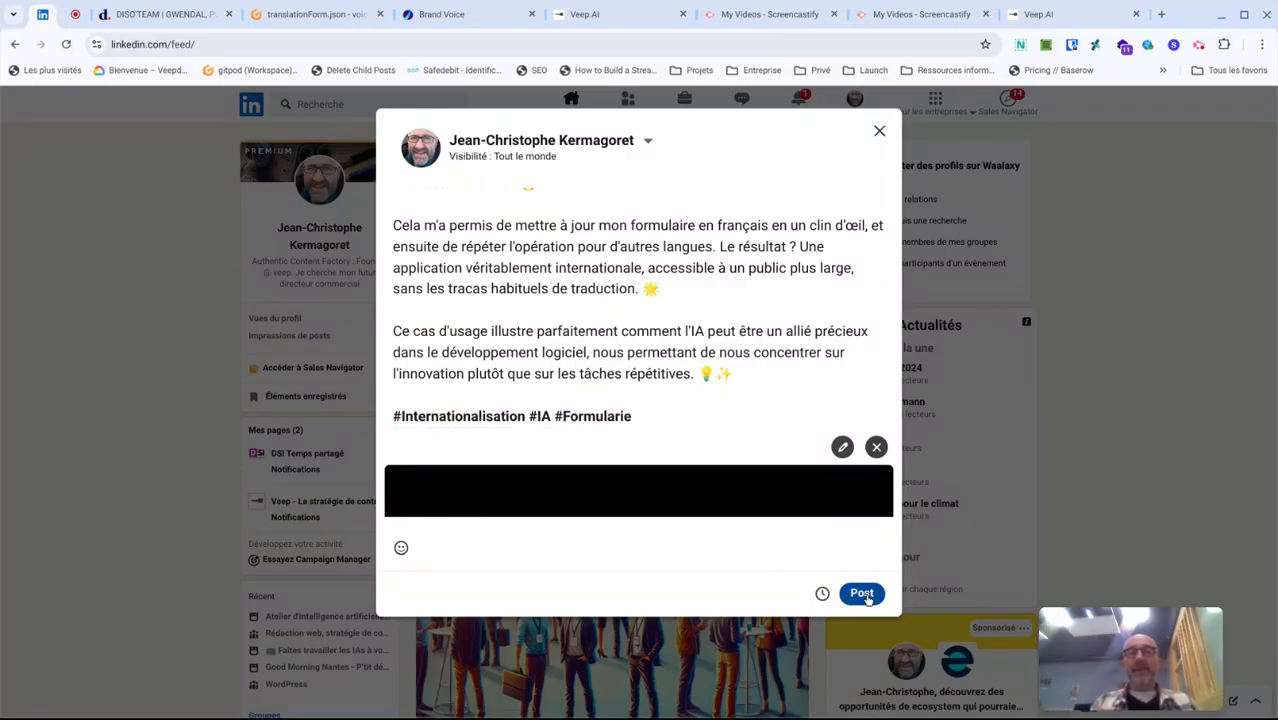
- Check the post and its attached video, and publish the post
scroll(742, 377, up, 5)
scroll(742, 380, down, 10)
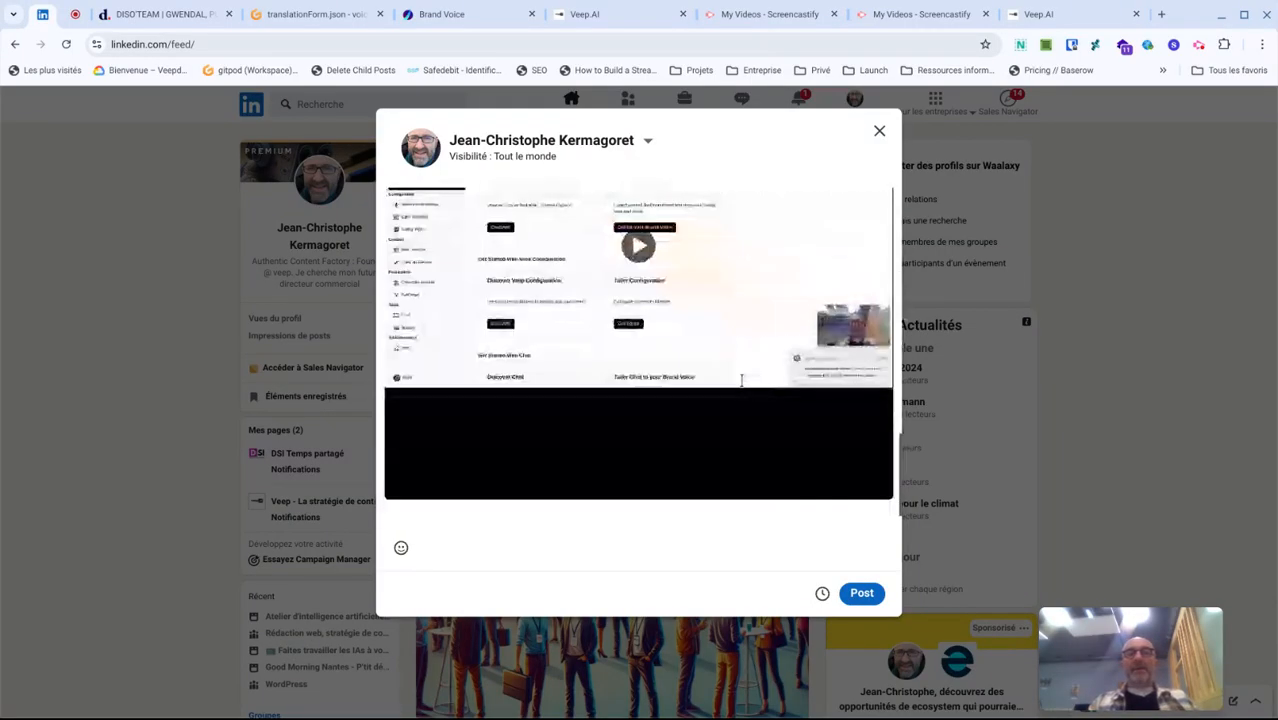
click(859, 594)
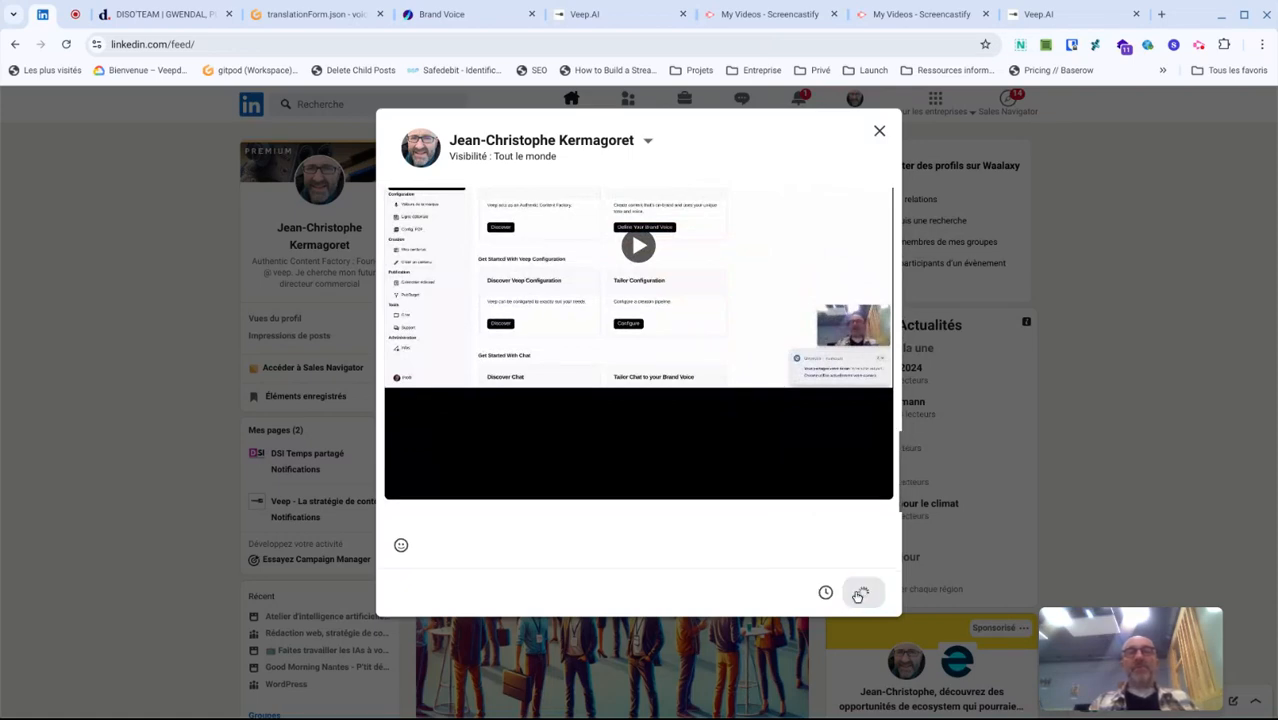